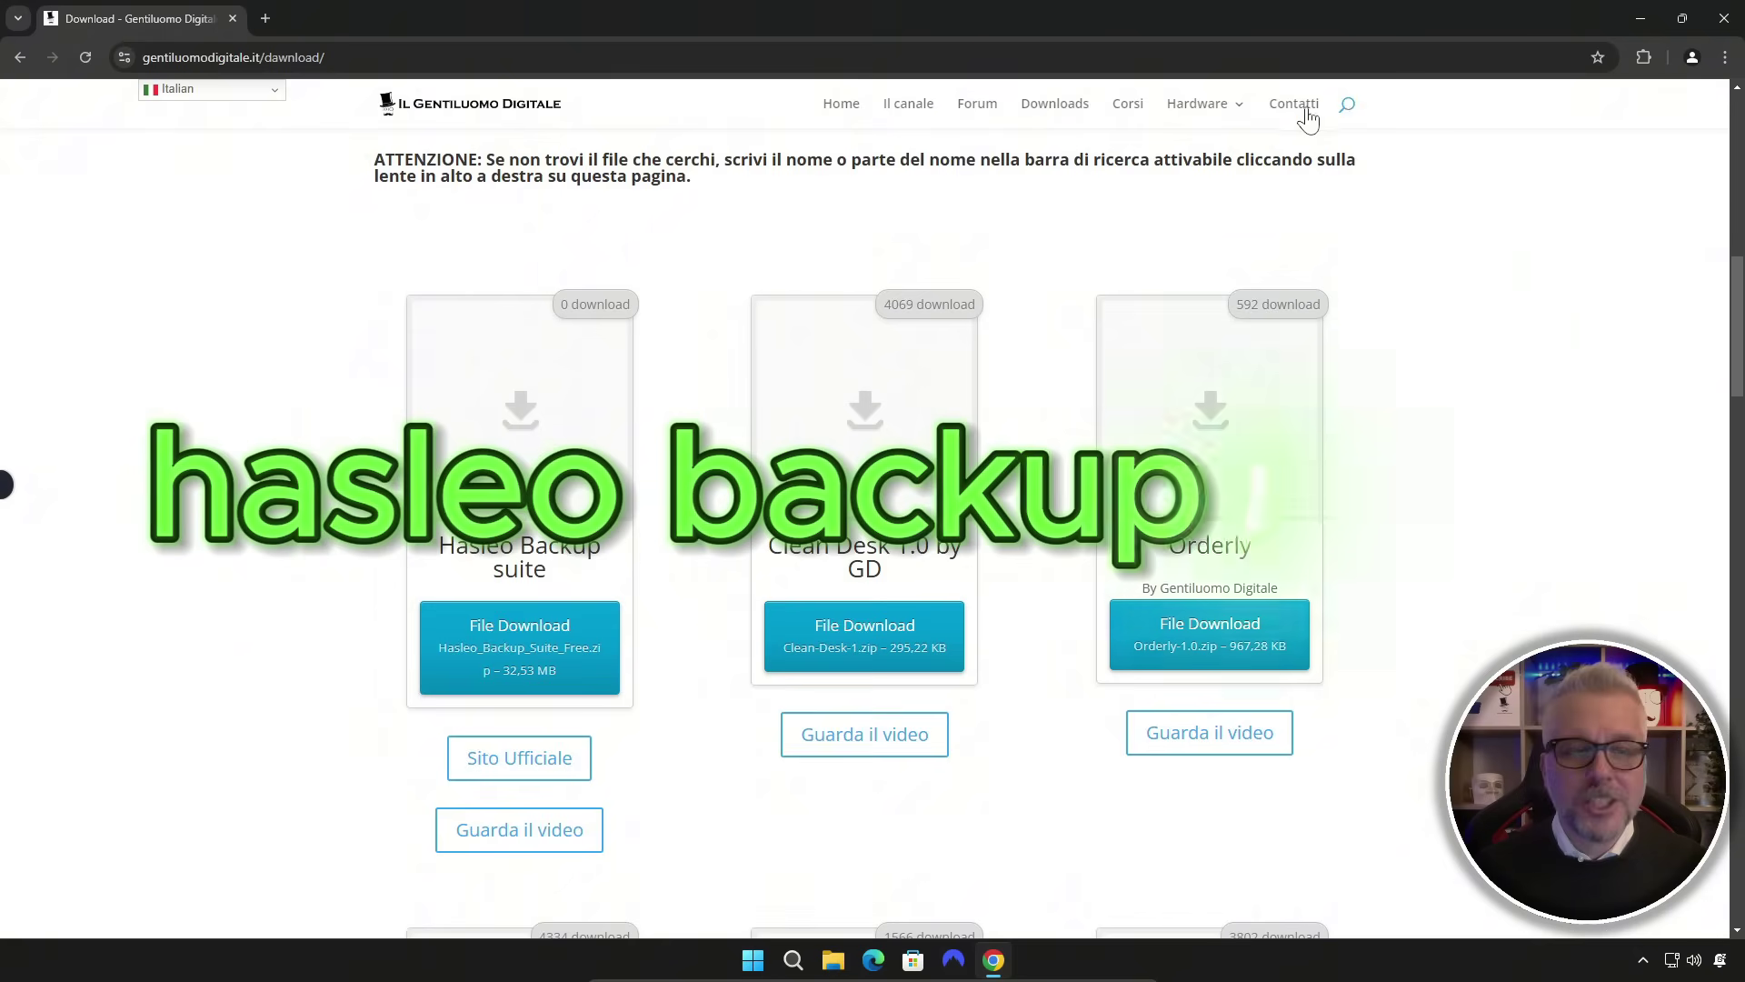
Download Hasleo_Backup_Suite_Free.zip, show it in its download folder and close the browser
{"action": "left_click", "coordinate": [520, 650]}
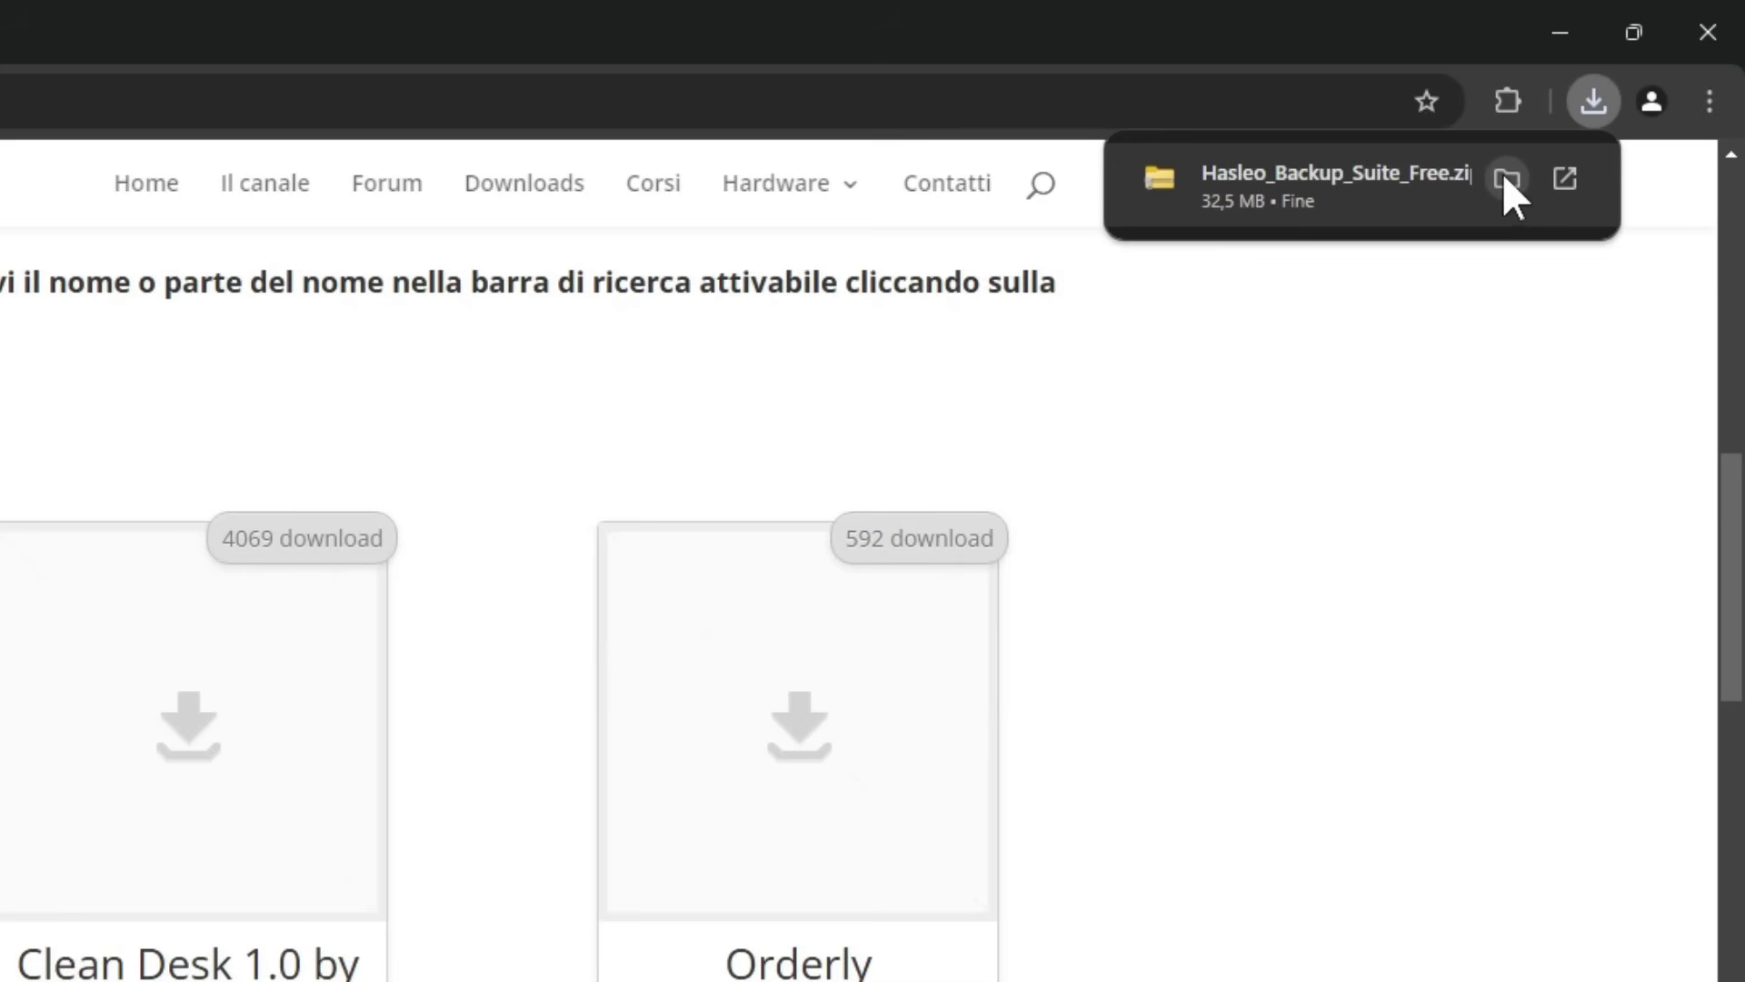
{"action": "left_click", "coordinate": [1501, 178]}
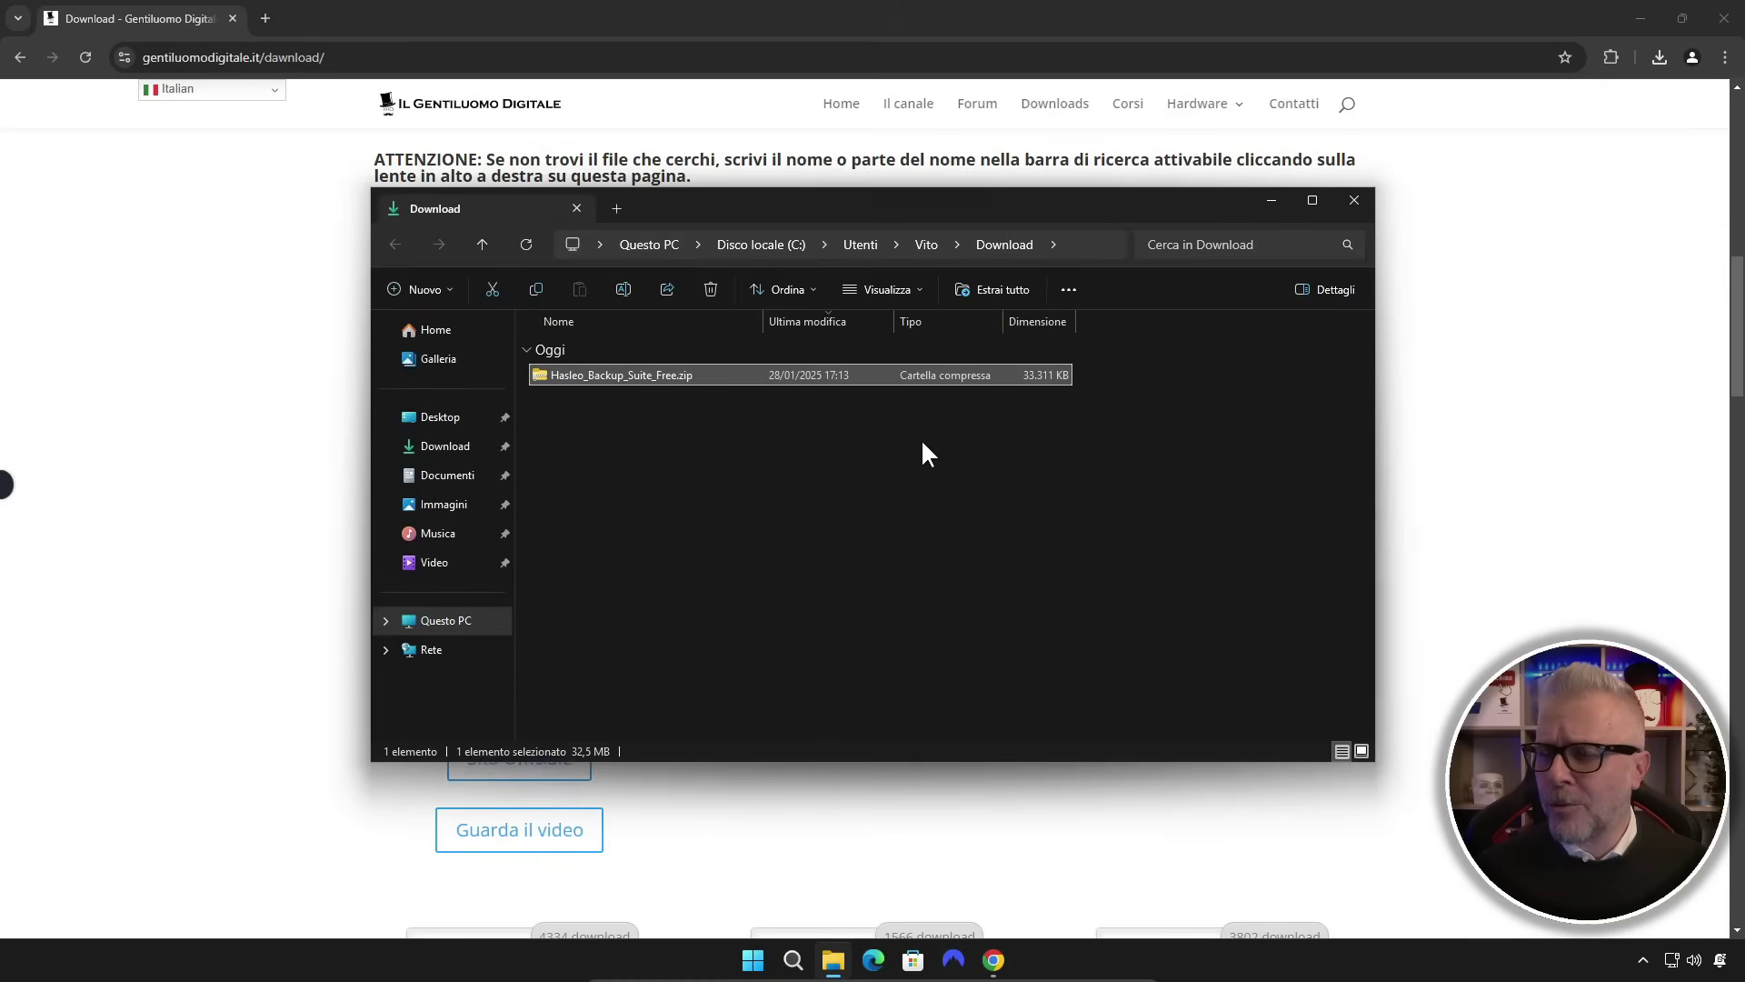
{"action": "left_click", "coordinate": [1724, 20]}
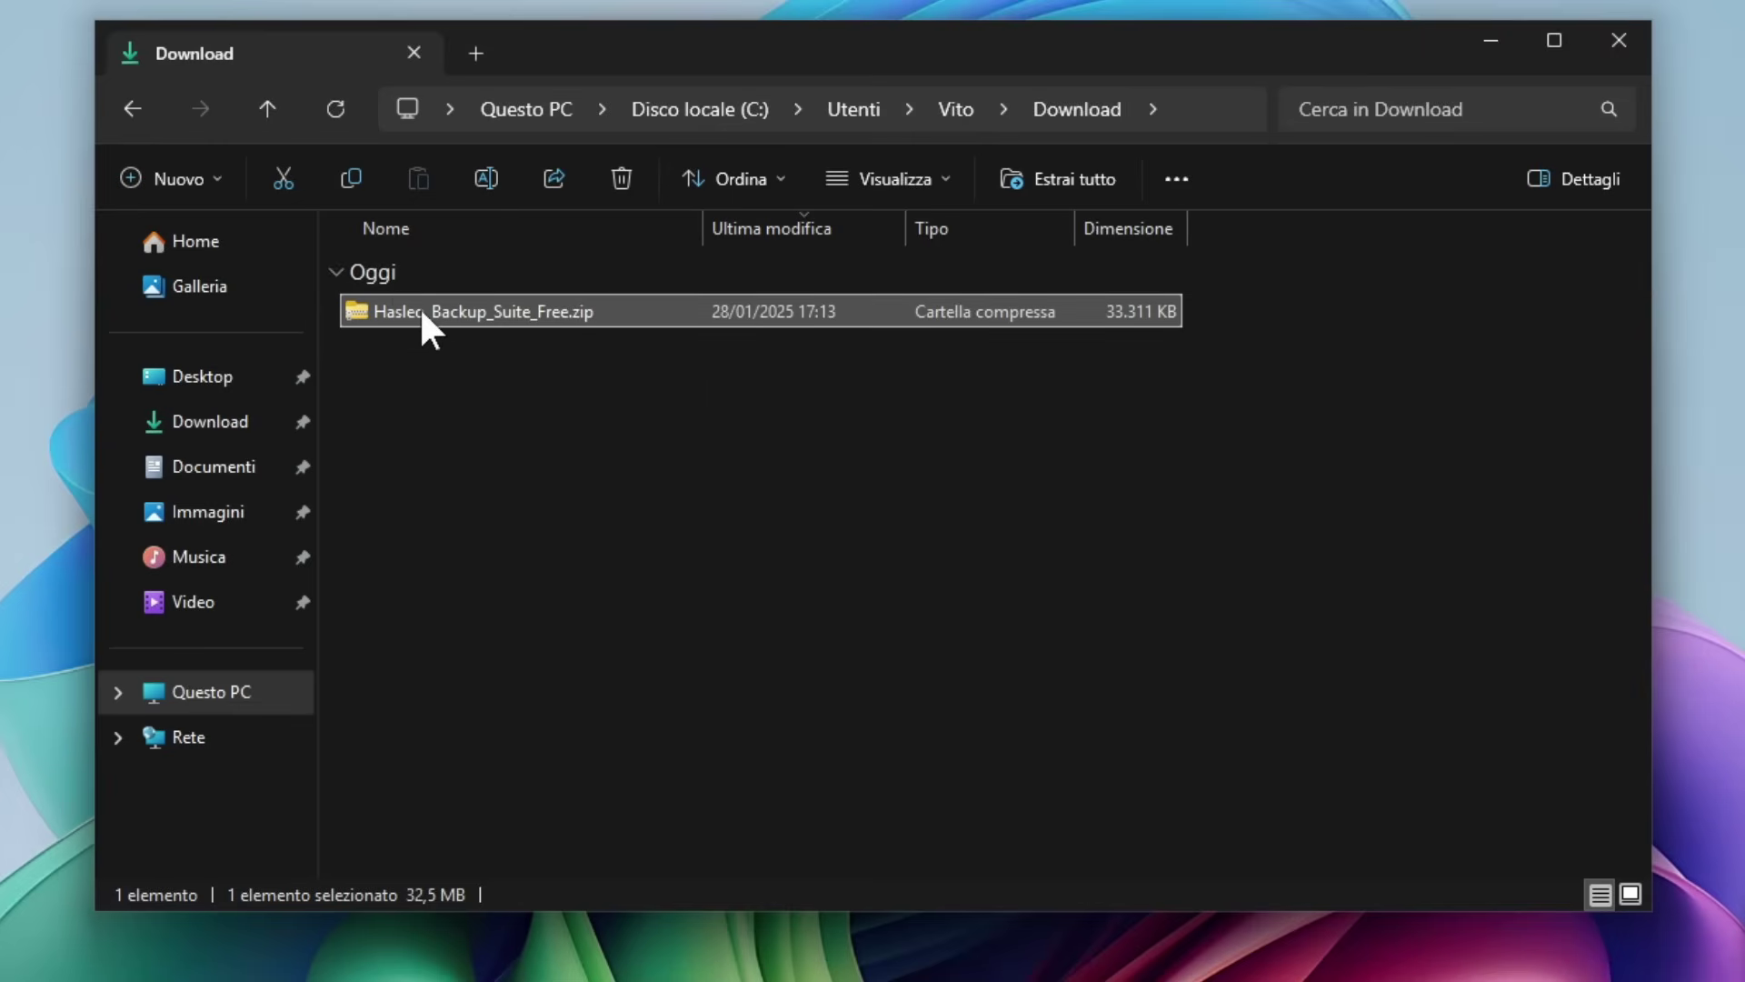
Open Hasleo_Backup_Suite_Free.zip and run Hasleo_Backup_Suite_Free.exe, allowing it to make changes to the device
{"action": "double_click", "coordinate": [419, 309]}
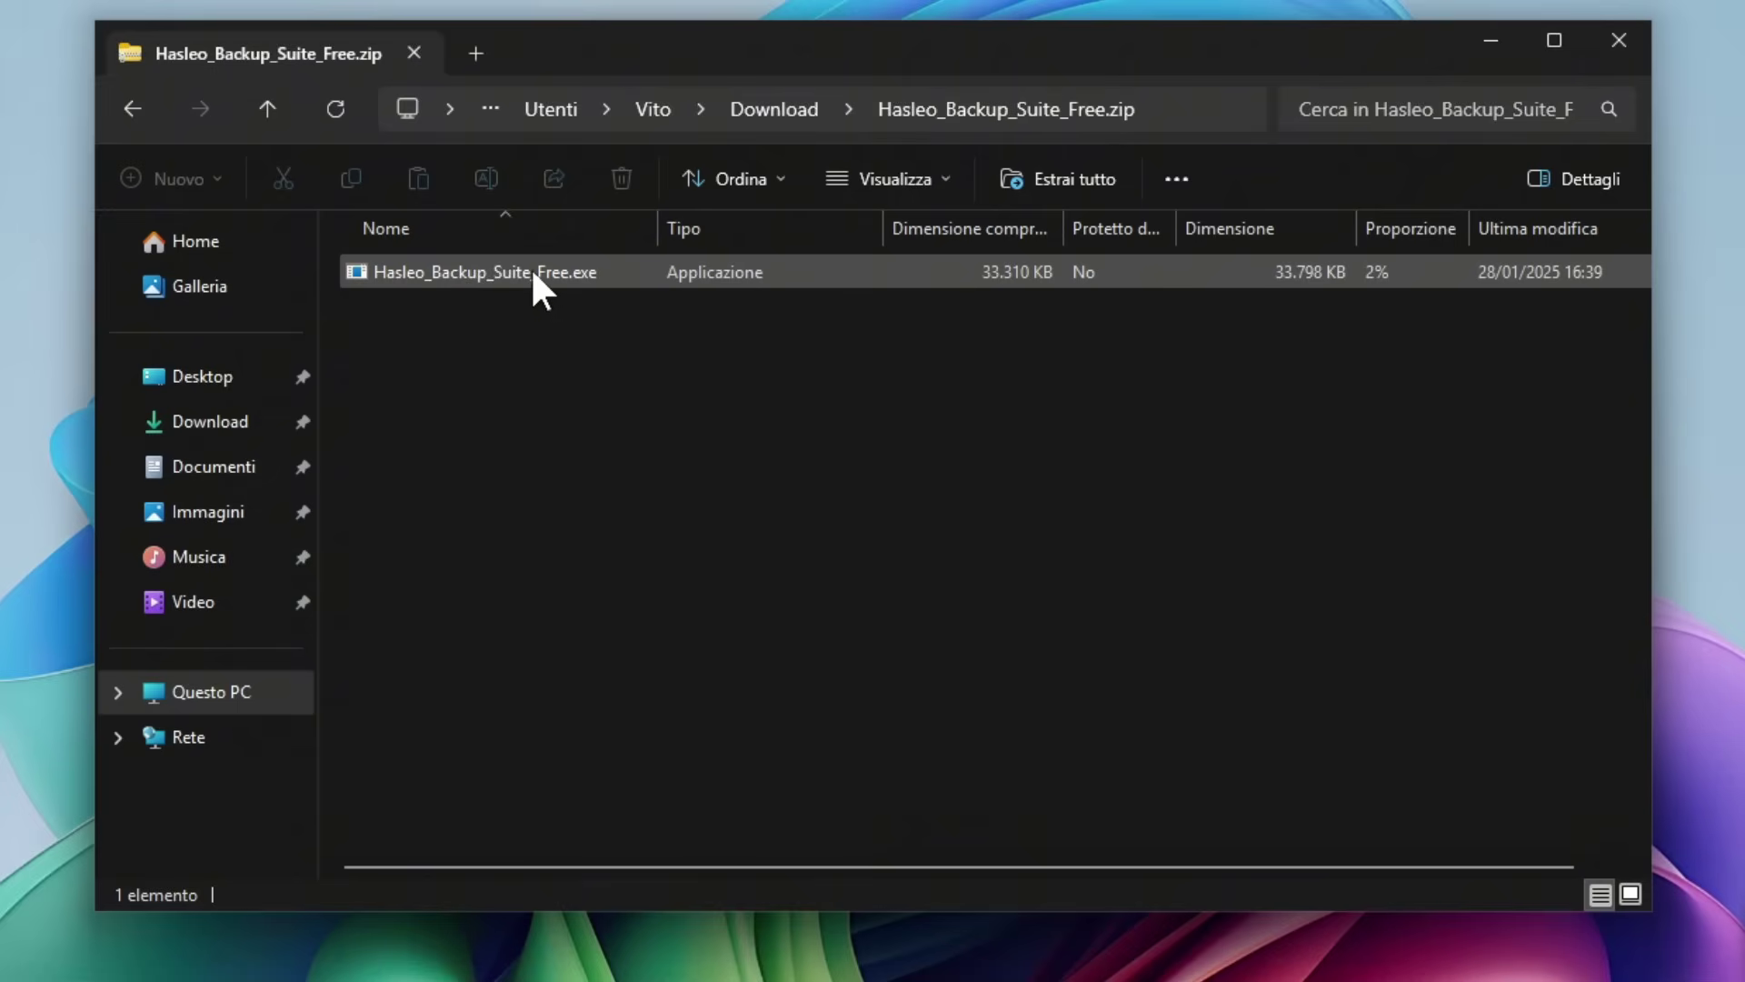
{"action": "double_click", "coordinate": [474, 270]}
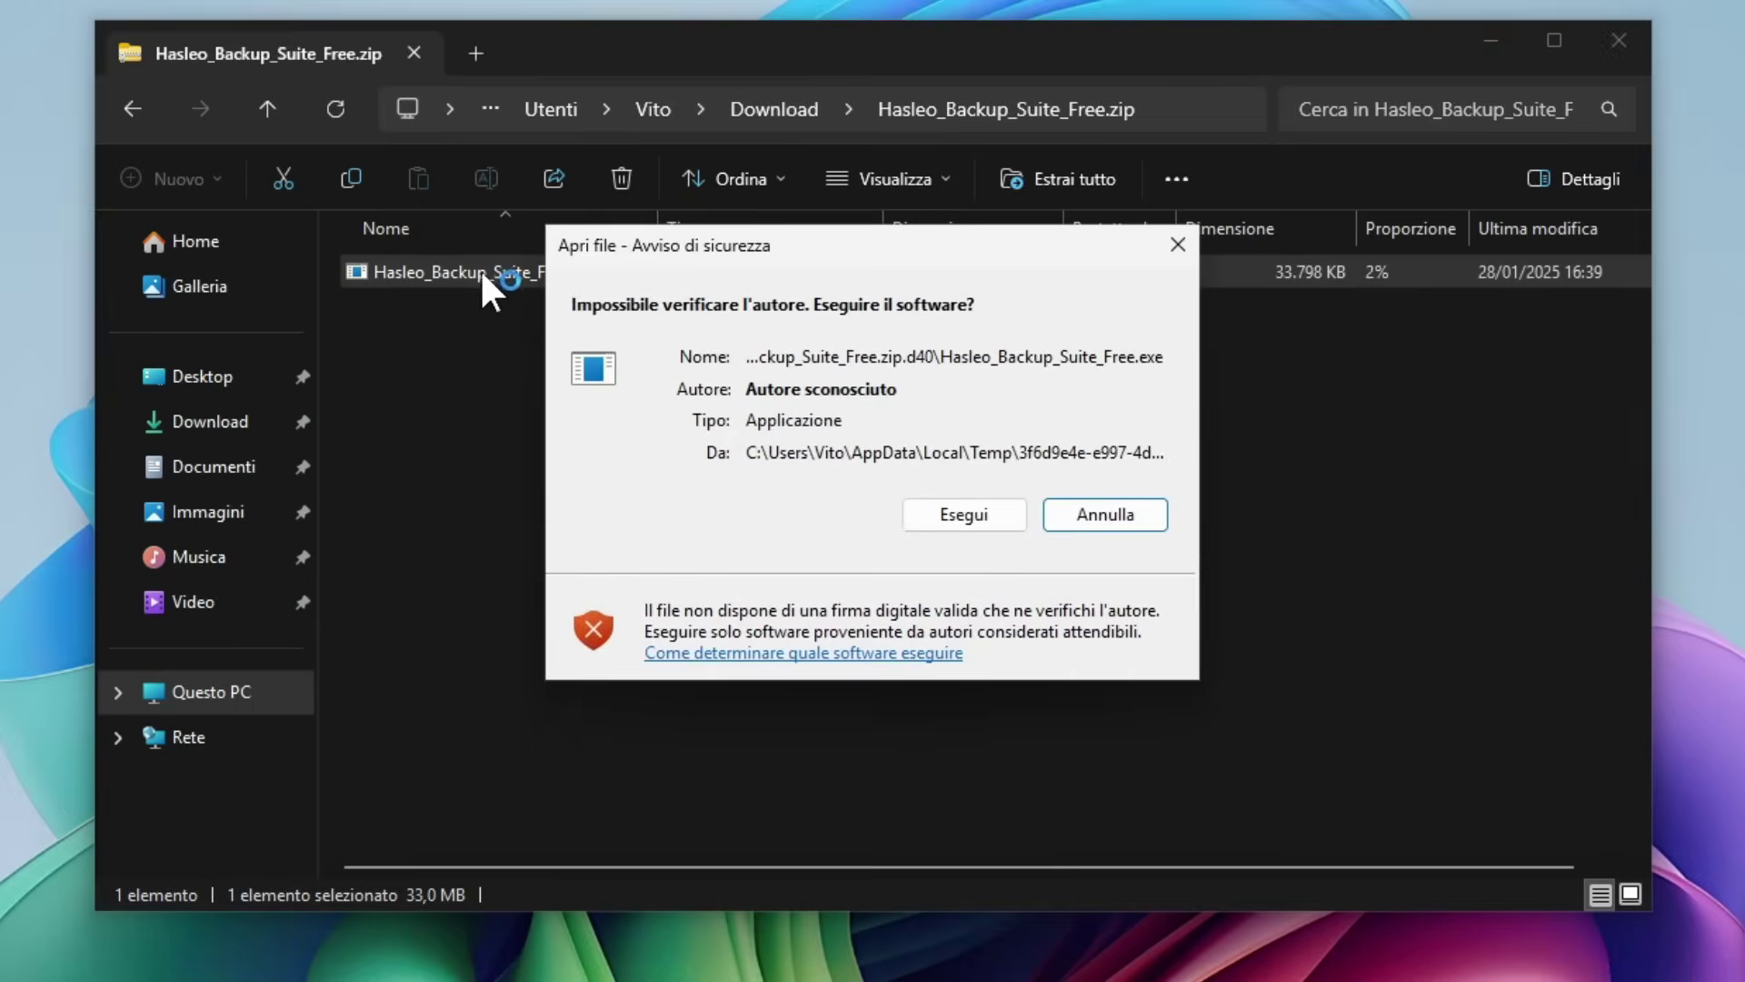
{"action": "left_click", "coordinate": [955, 525]}
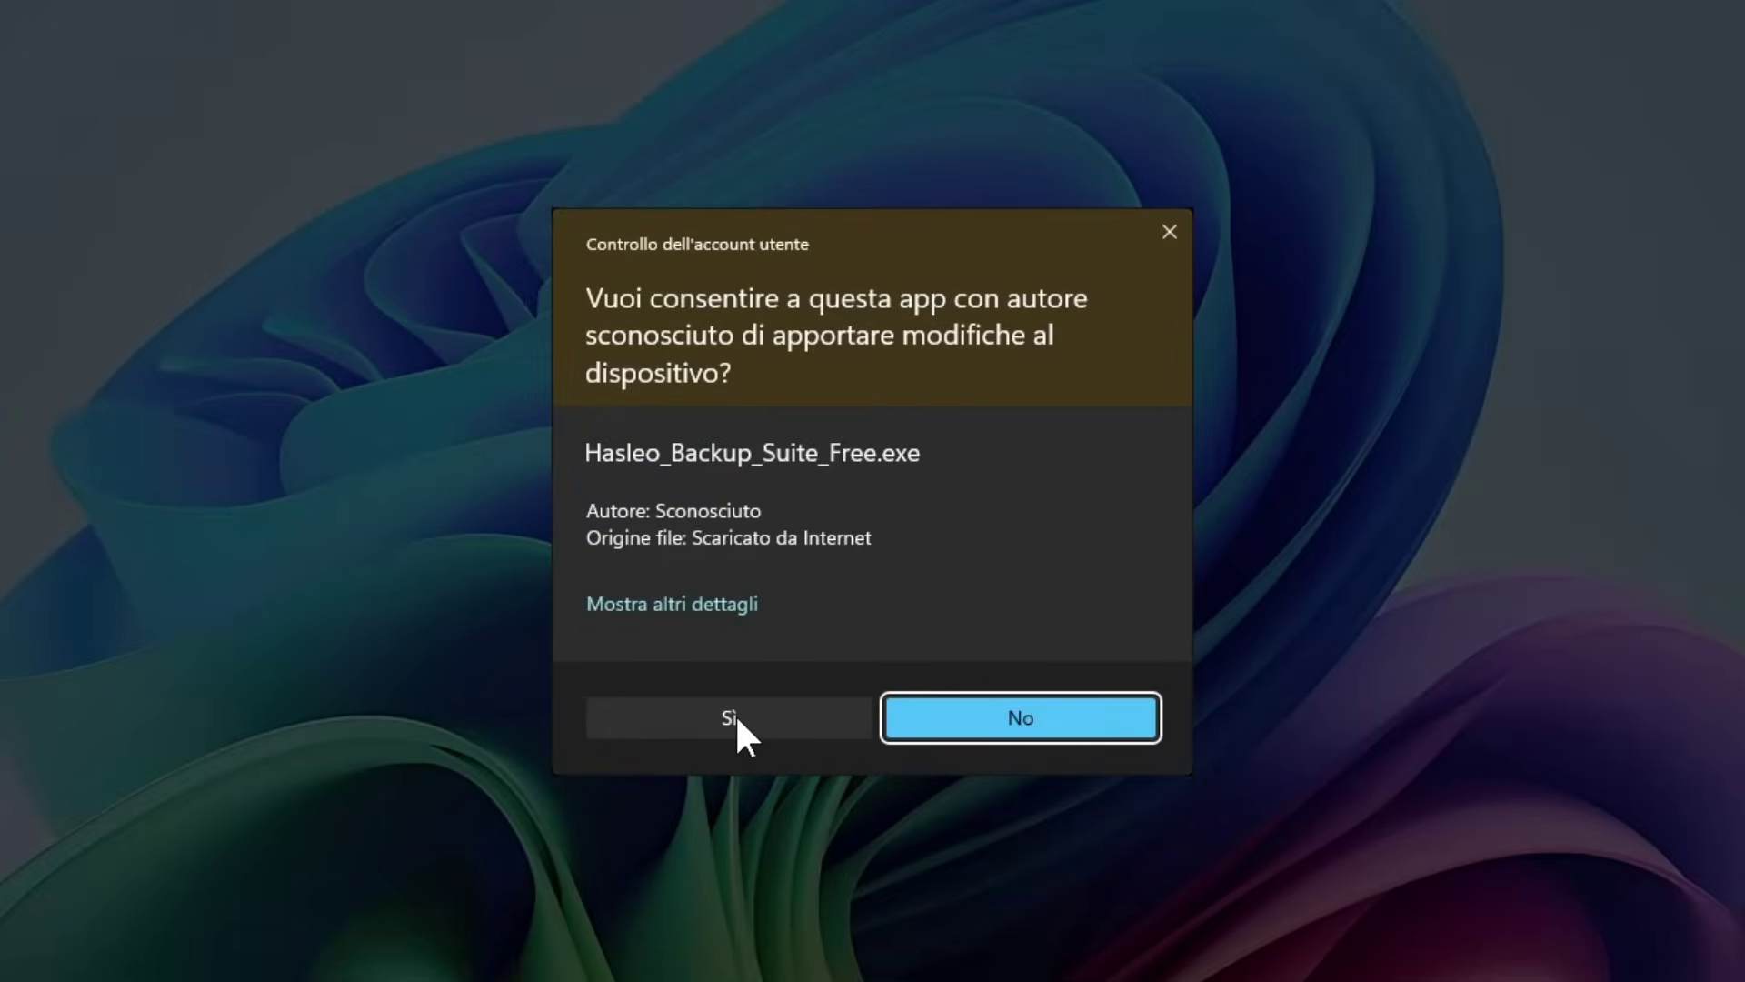
{"action": "left_click", "coordinate": [734, 715]}
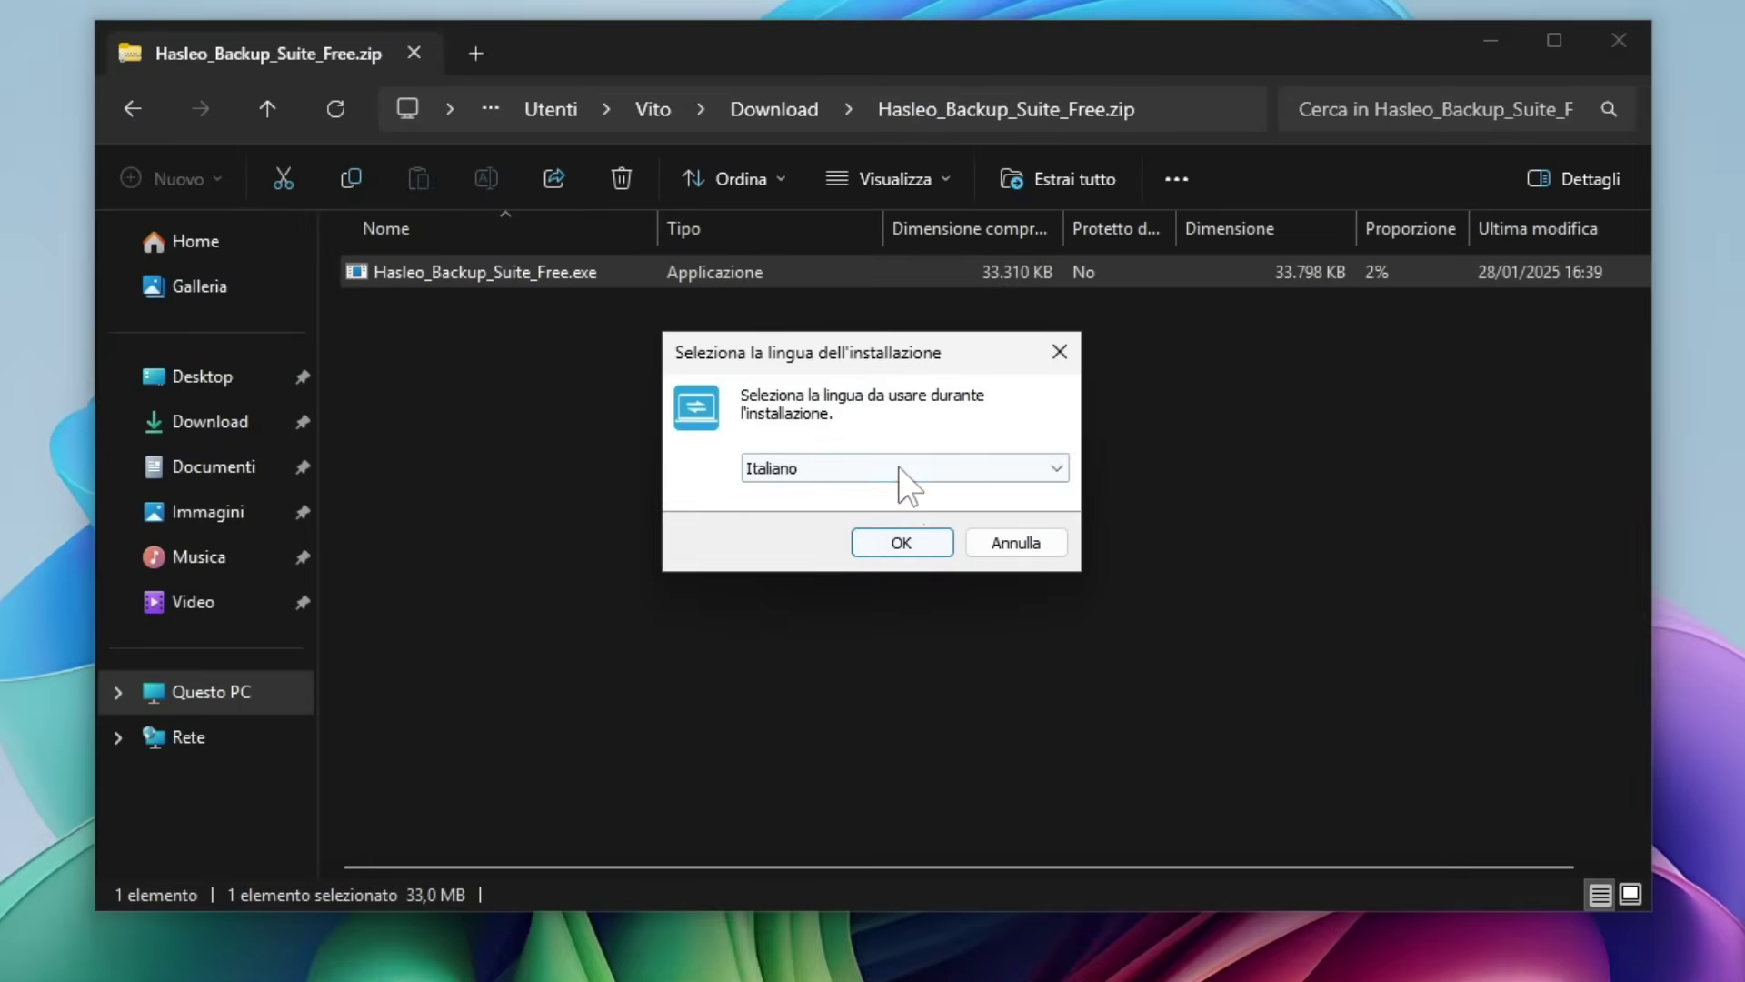
Use Italiano as the installation language and accept the licence agreement terms
{"action": "left_click", "coordinate": [905, 543]}
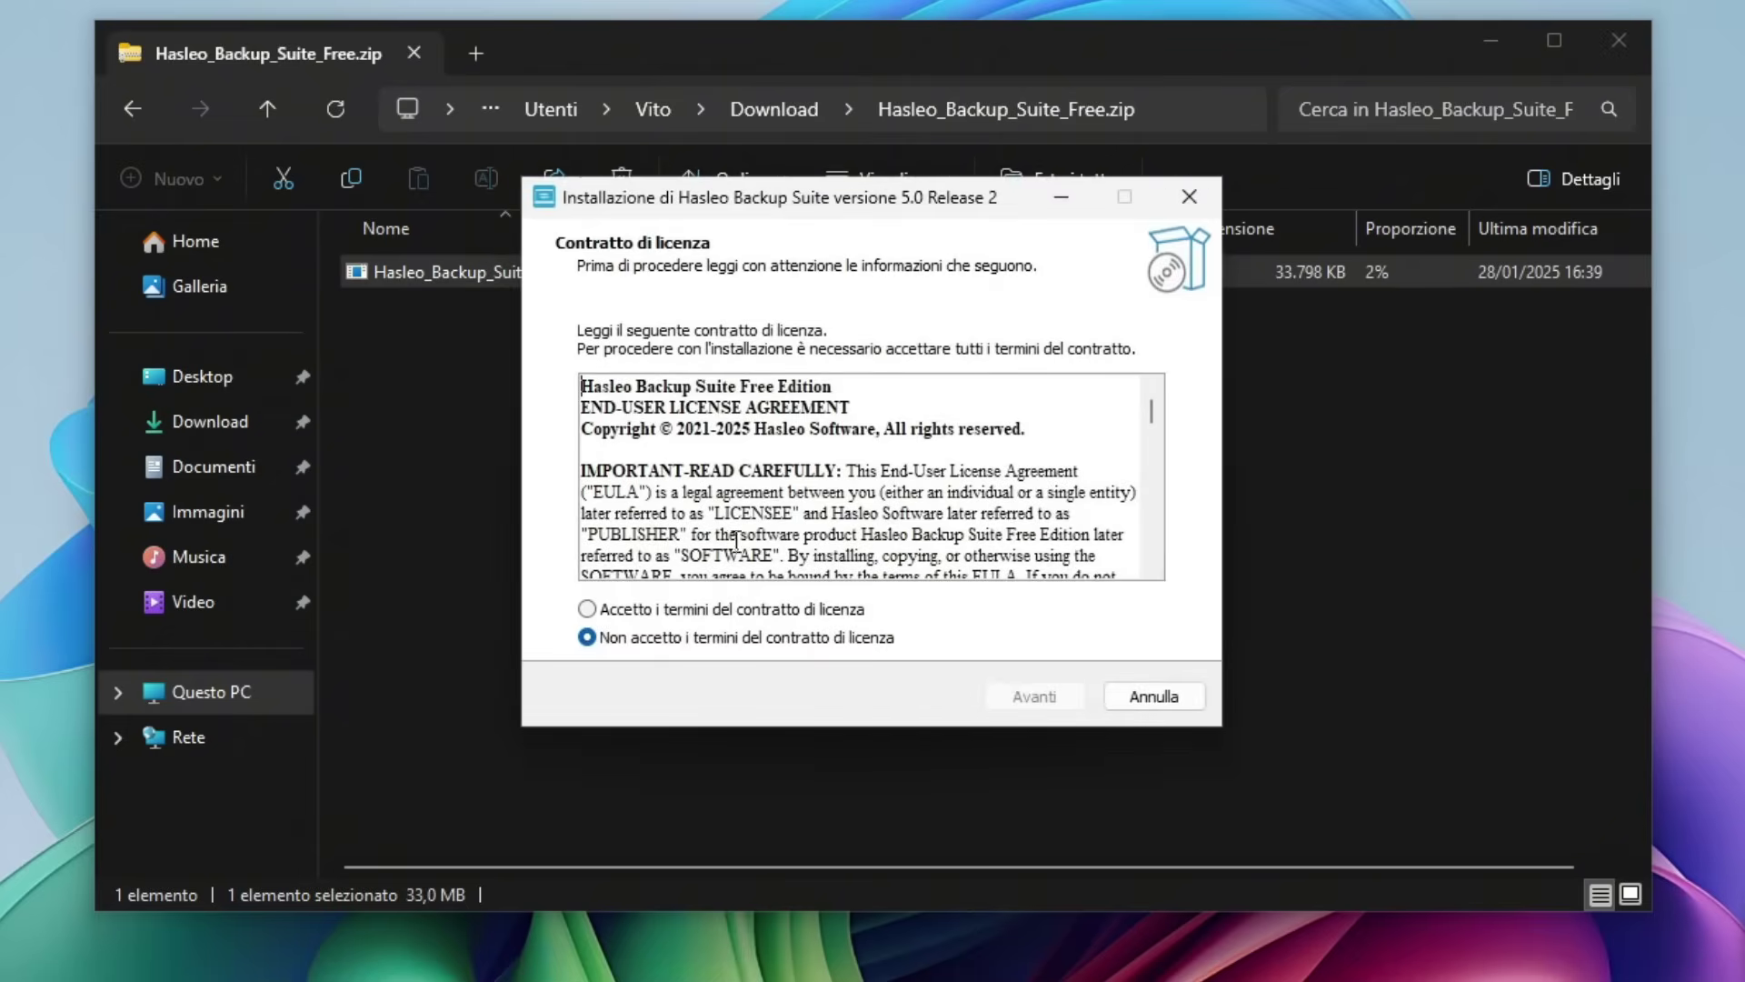
{"action": "left_click", "coordinate": [593, 611]}
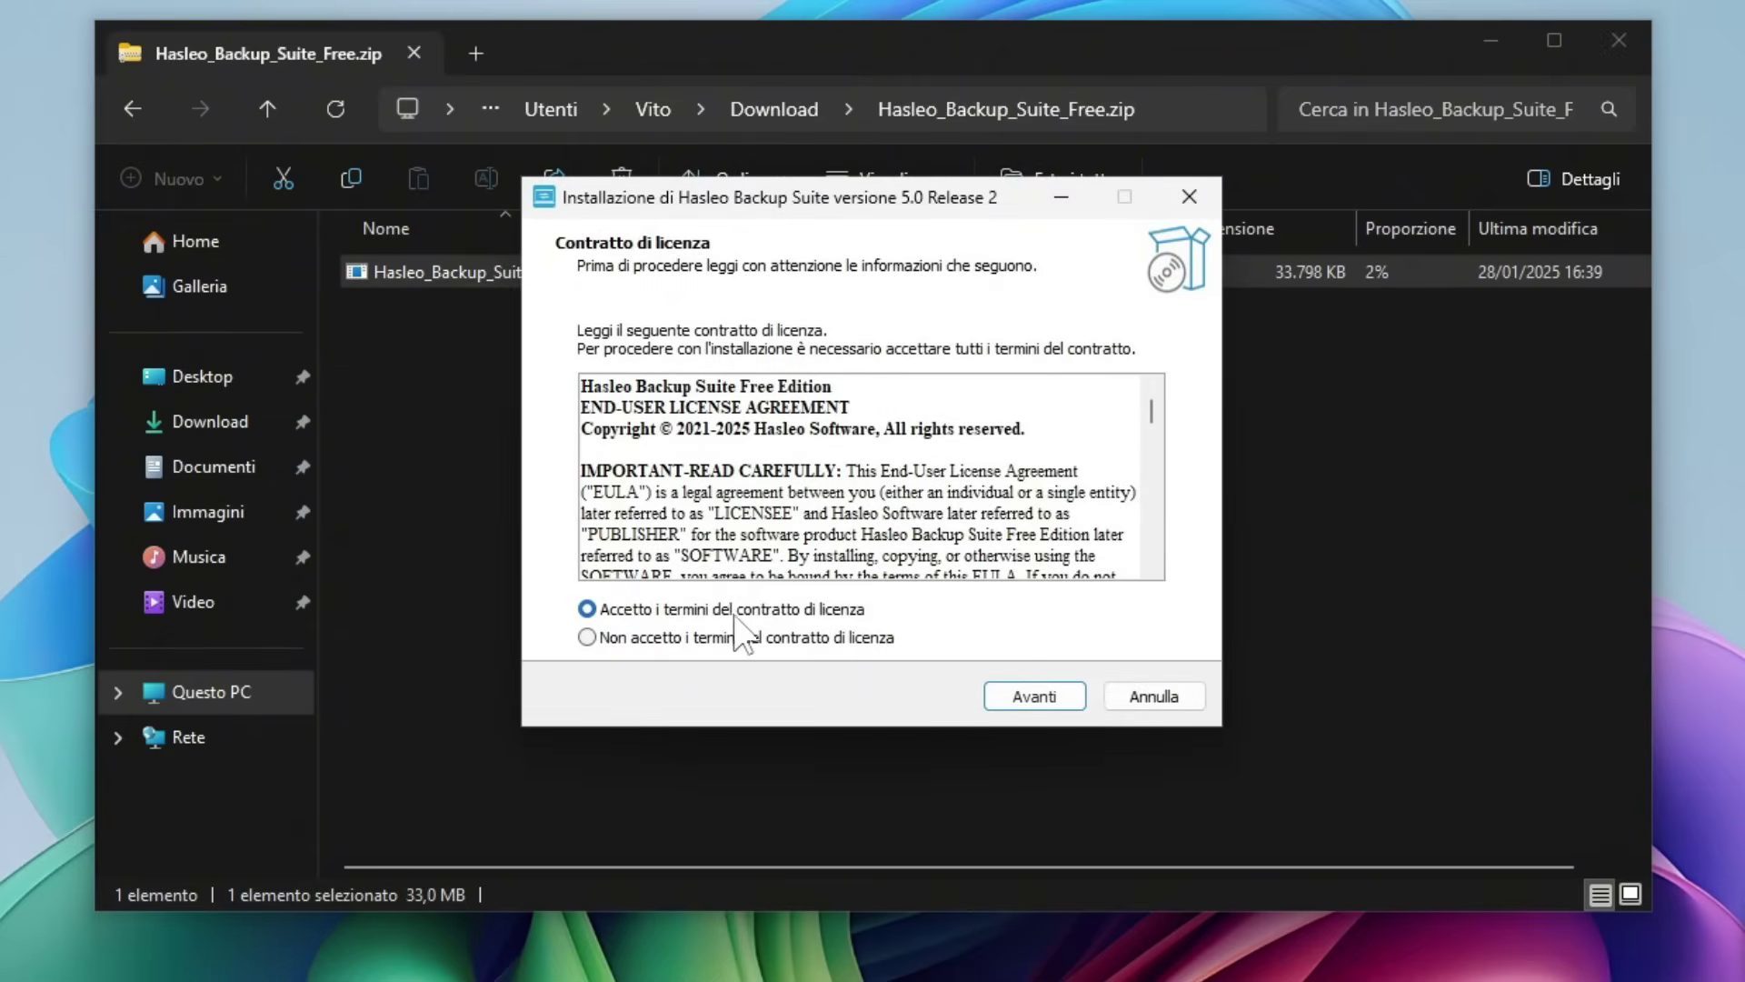
{"action": "left_click", "coordinate": [1053, 698]}
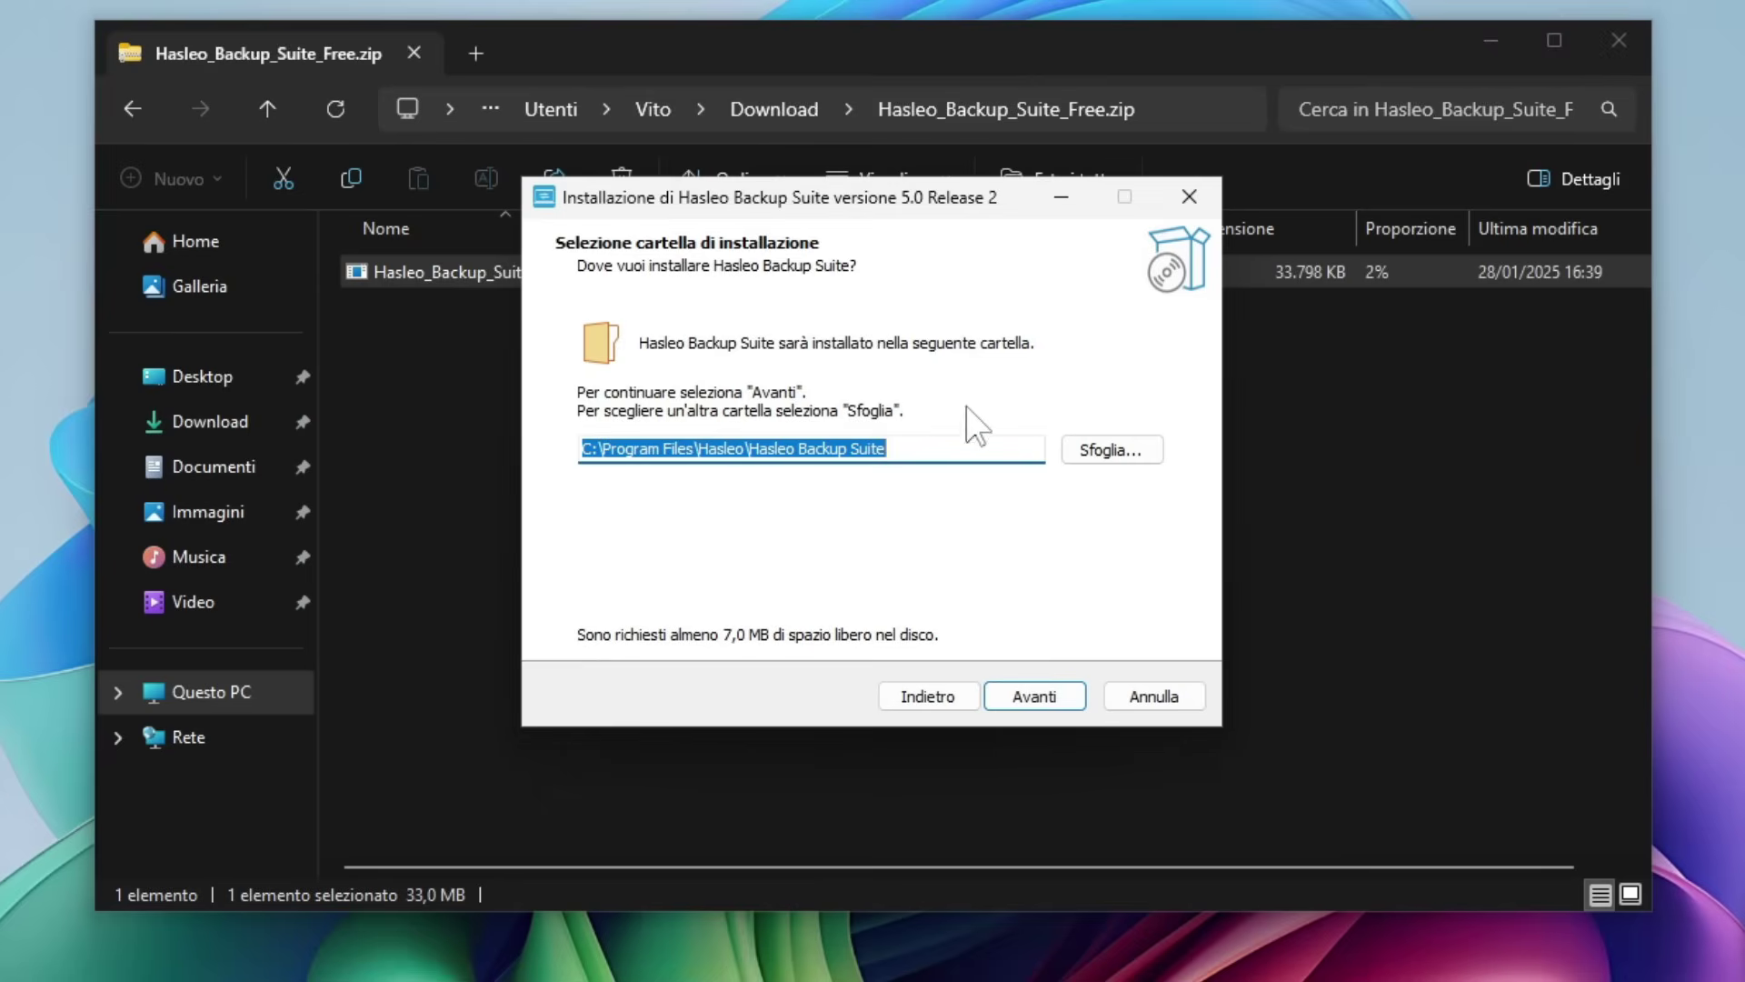
Install into C:\Program Files\Hasleo\Hasleo Backup Suite with a desktop icon, and finish by launching the program and closing its thank-you web page
{"action": "left_click", "coordinate": [1052, 698]}
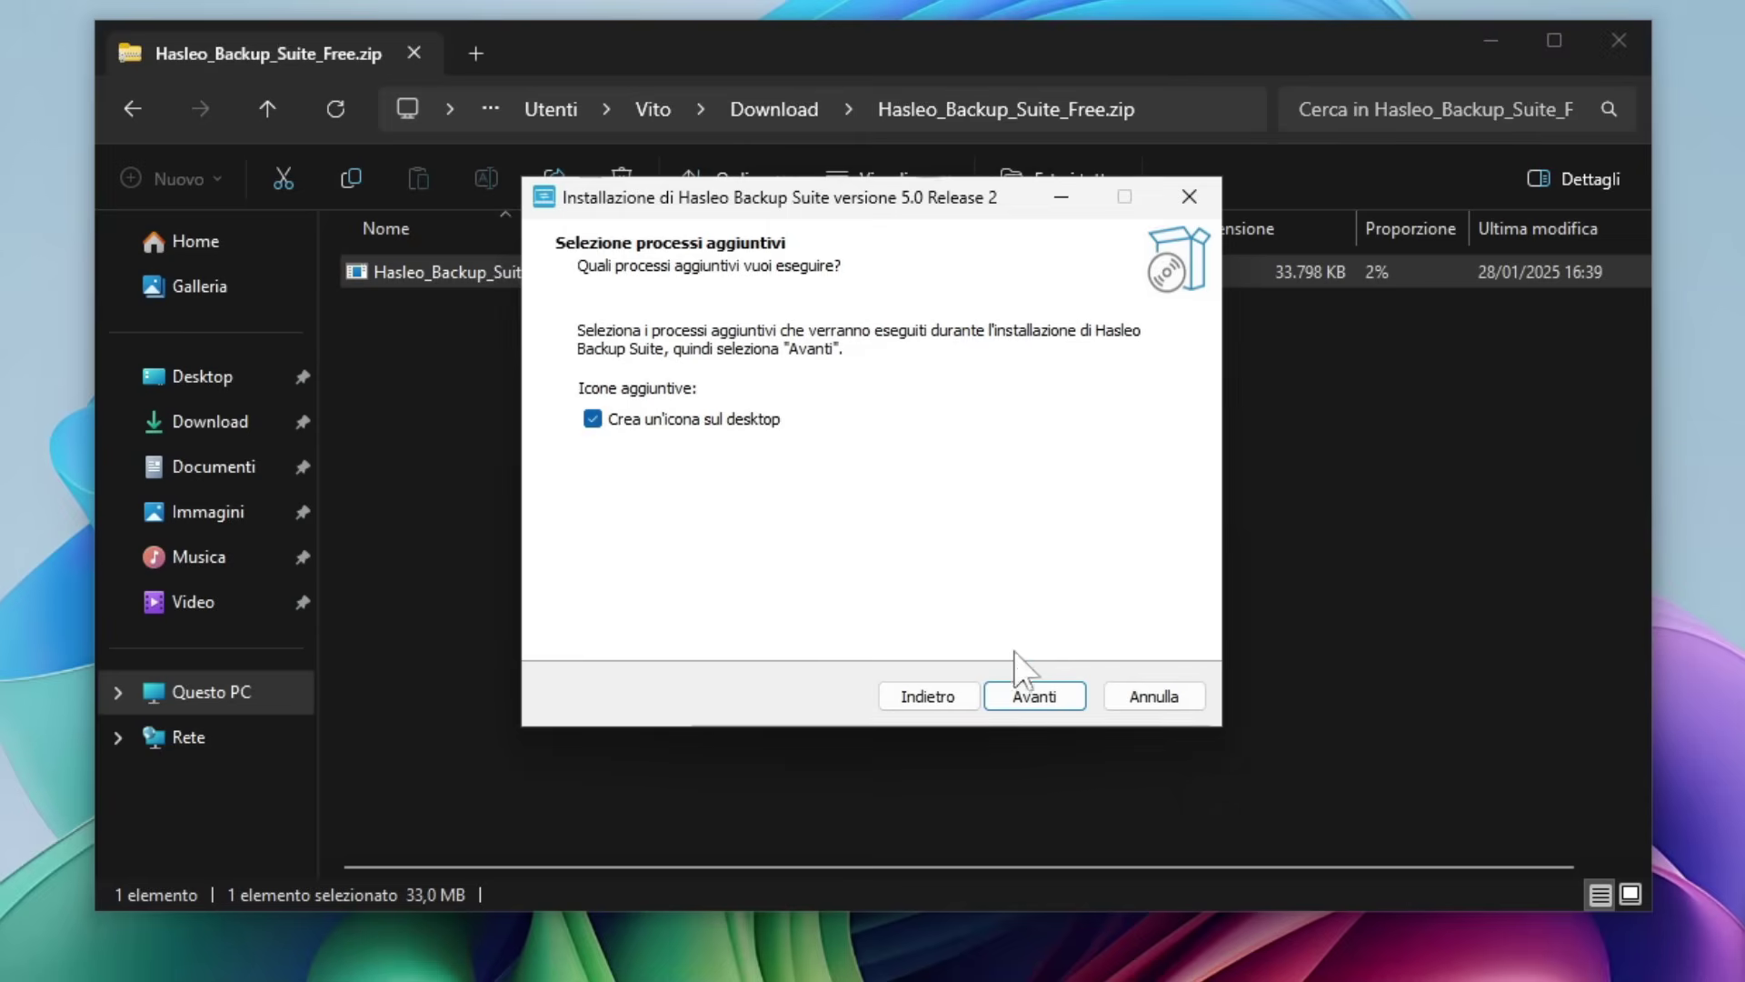
{"action": "left_click", "coordinate": [1044, 700]}
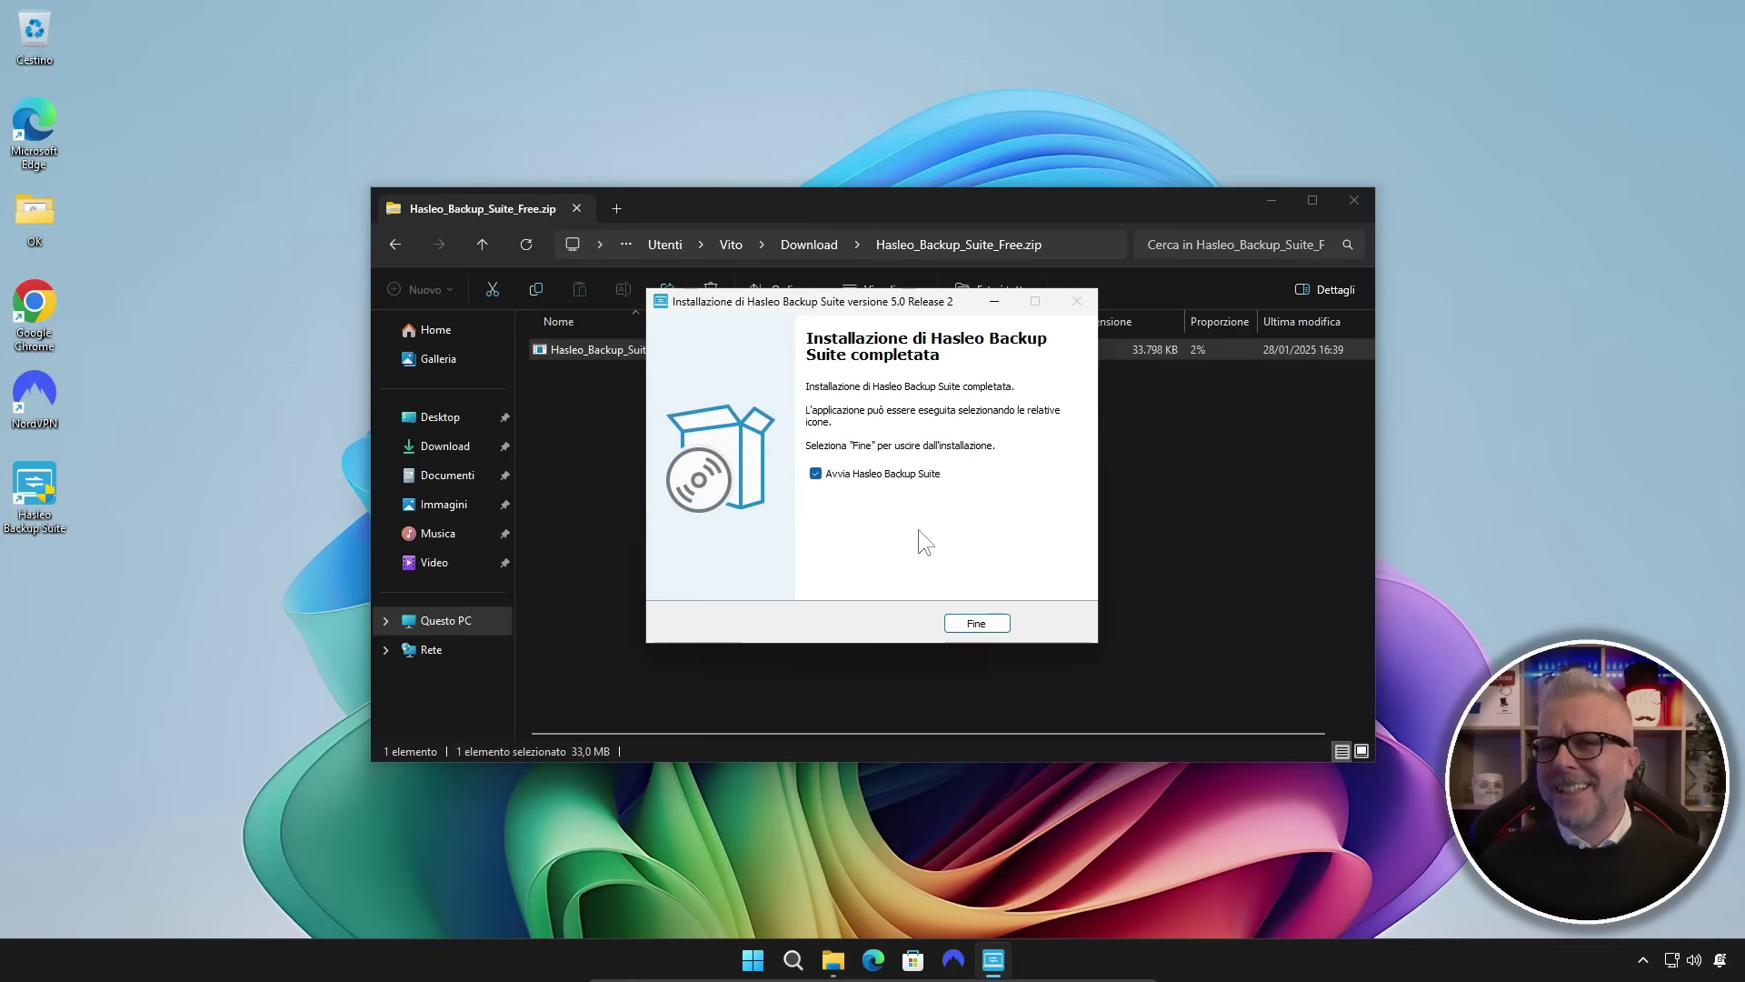
{"action": "left_click", "coordinate": [981, 625]}
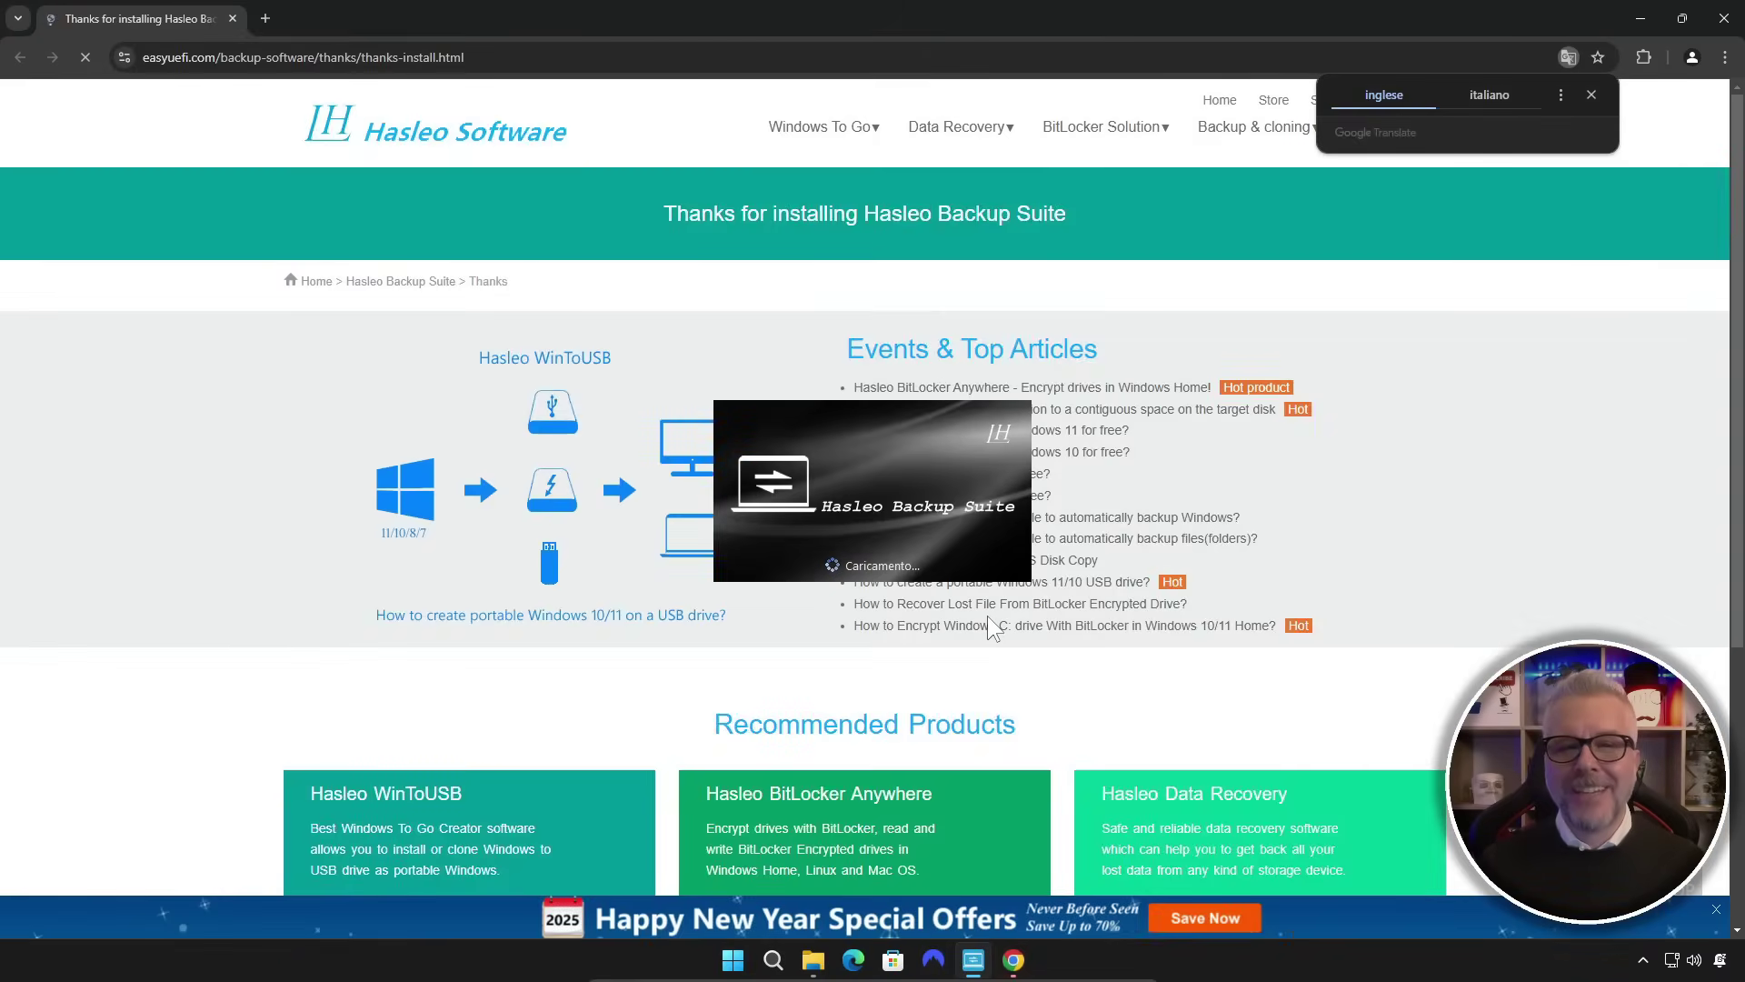
{"action": "left_click", "coordinate": [1730, 27]}
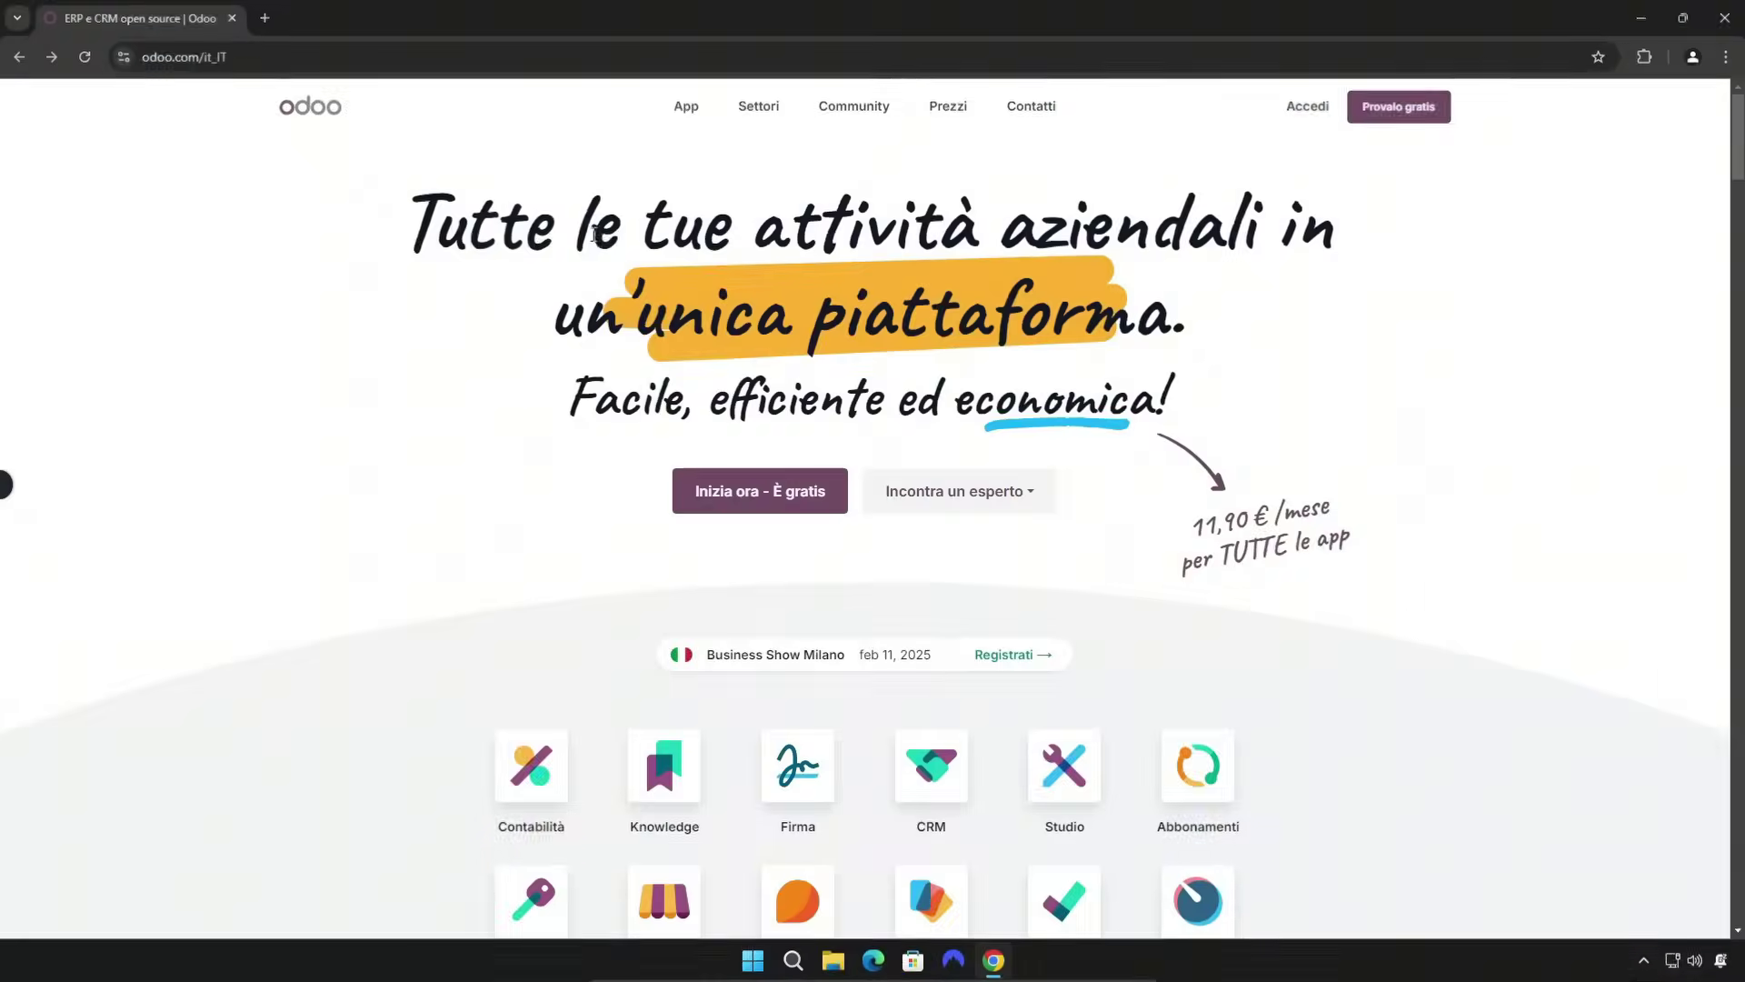
Look over the app overview on the Odoo home page and open the list of all apps
{"action": "scroll", "coordinate": [978, 564], "scroll_direction": "down", "scroll_amount": 5}
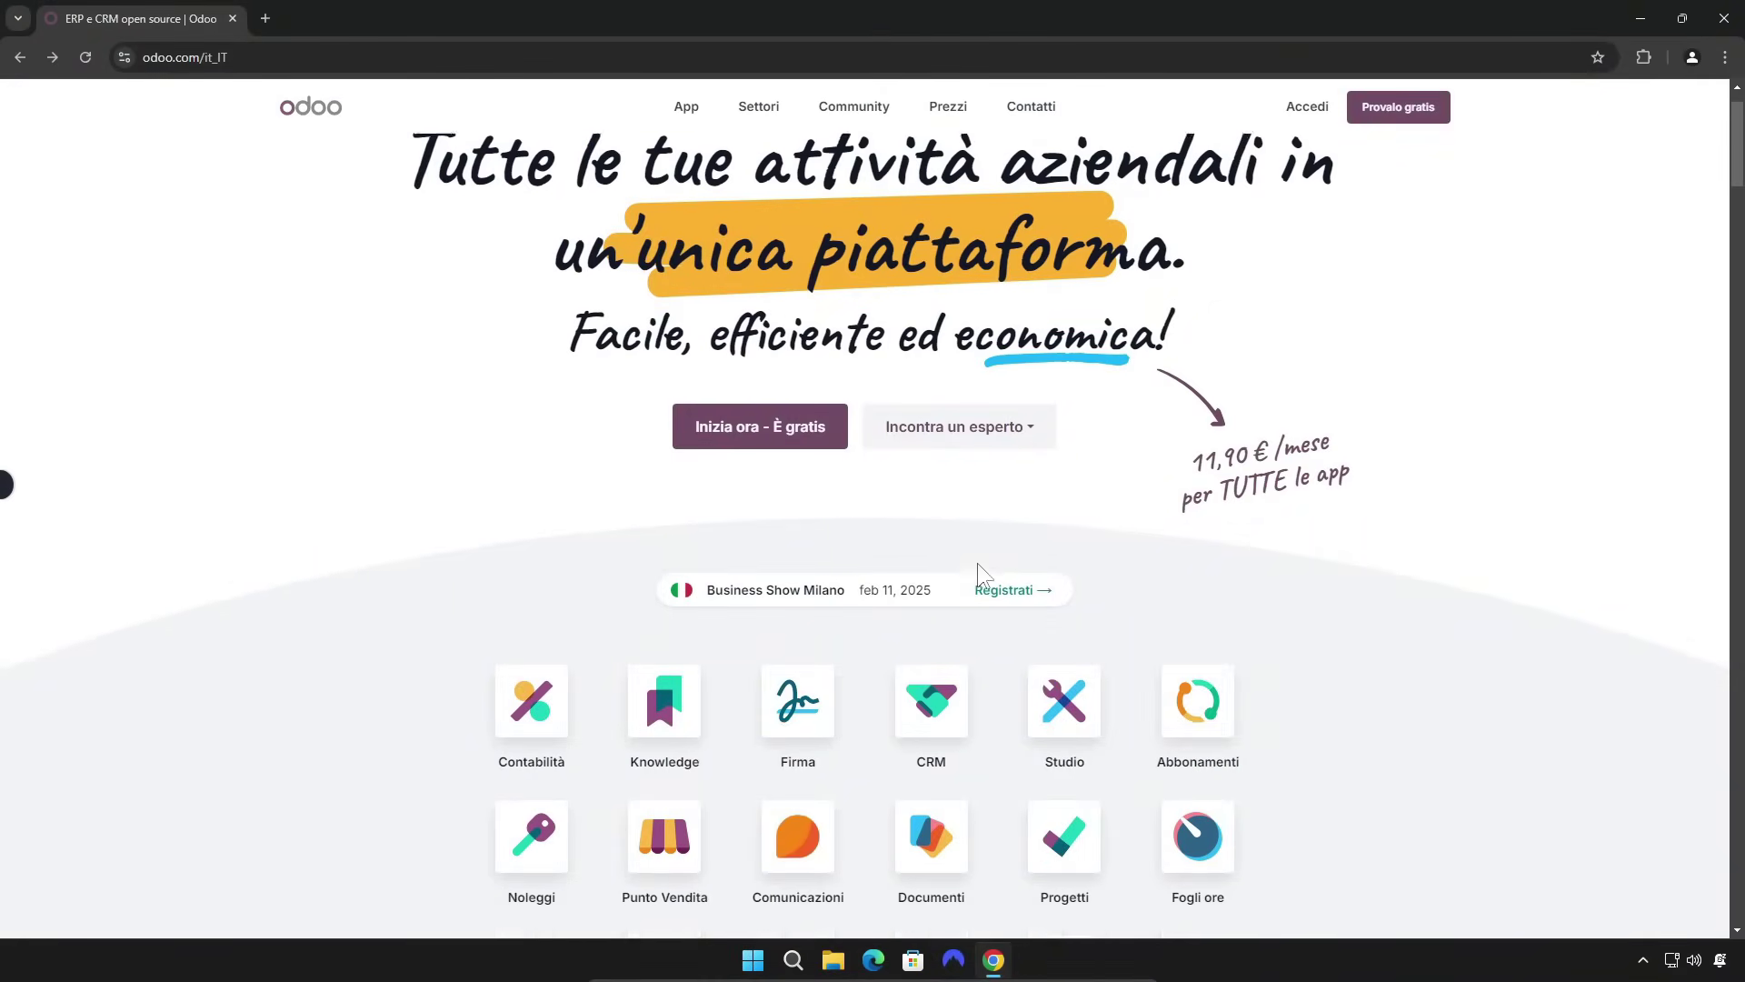
{"action": "scroll", "coordinate": [986, 565], "scroll_direction": "down", "scroll_amount": 1}
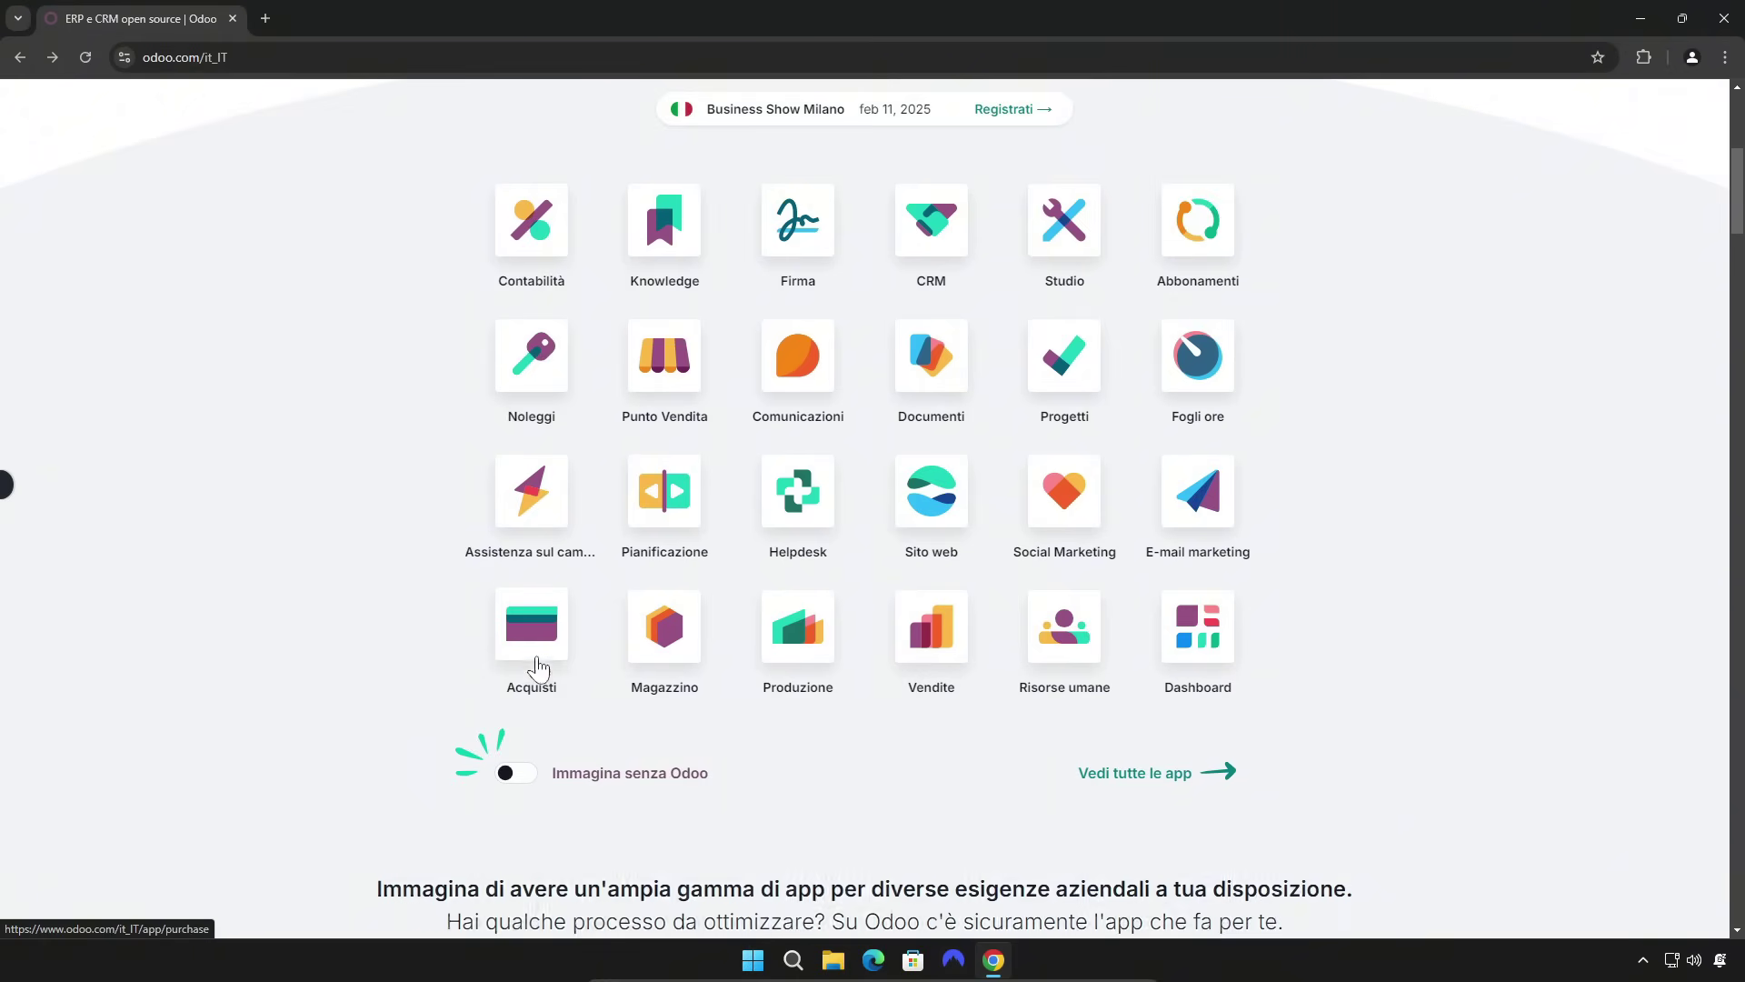
{"action": "left_click", "coordinate": [1180, 778]}
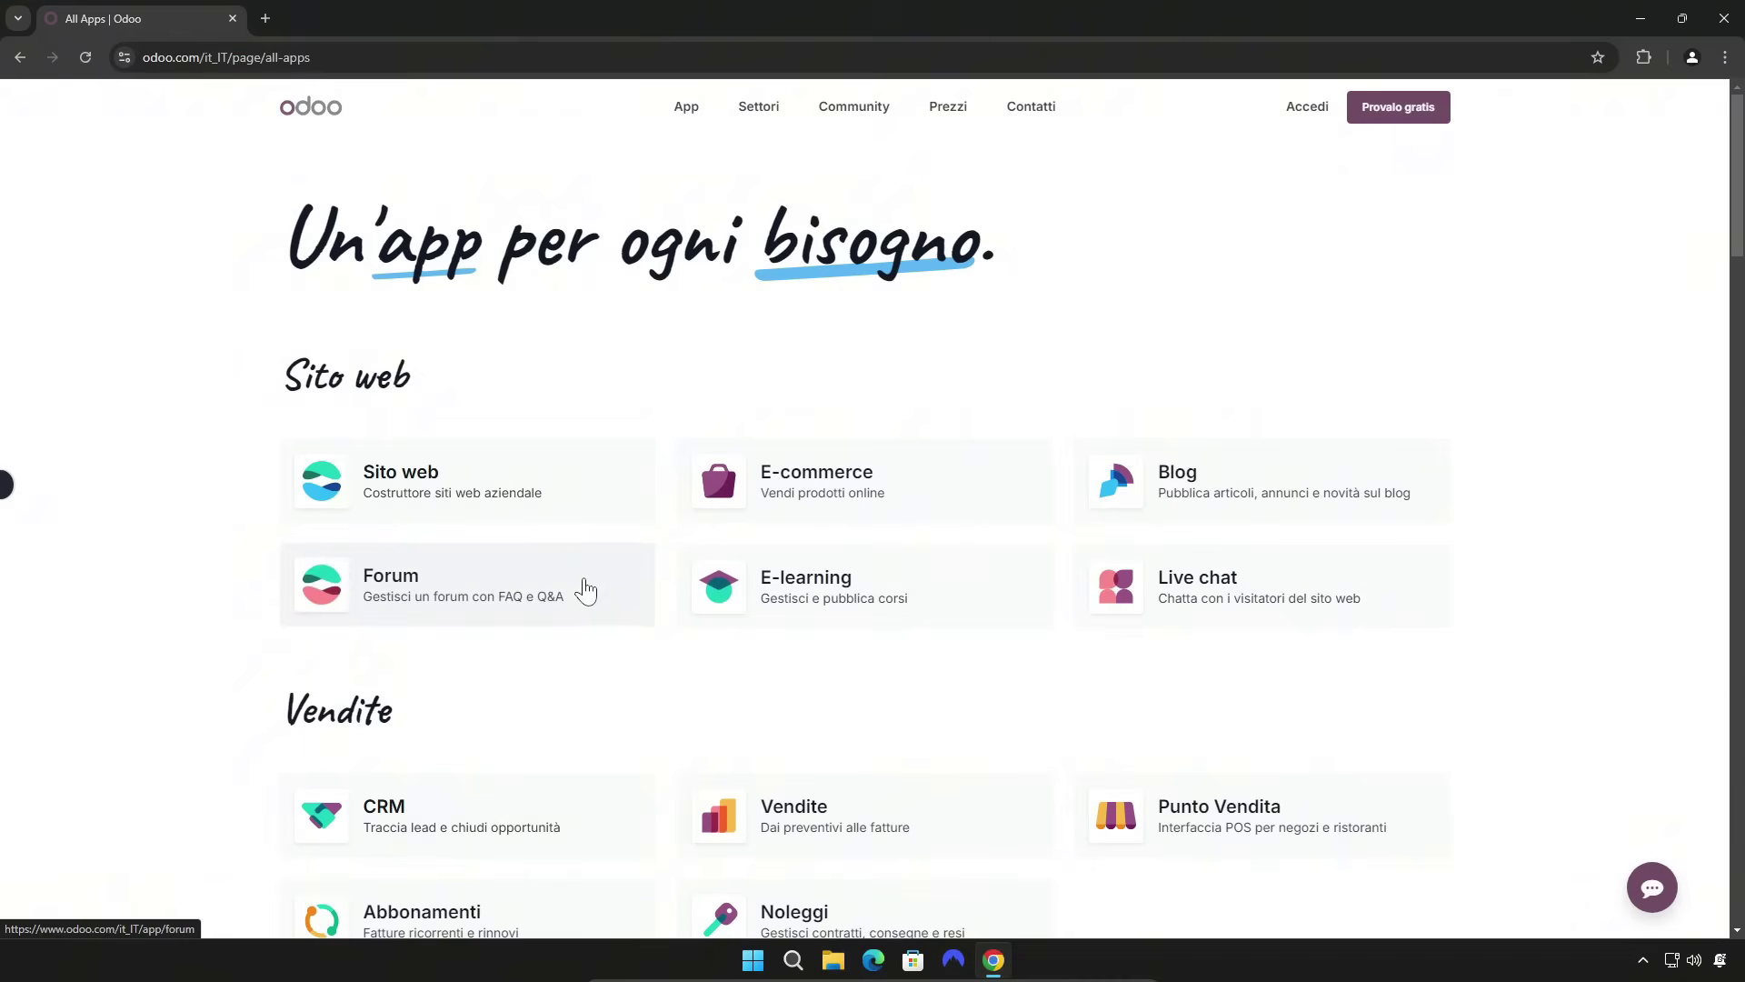
Look through the Odoo app categories from Sito web to Personalizzazione and return to the home page
{"action": "scroll", "coordinate": [470, 589], "scroll_direction": "down", "scroll_amount": 6}
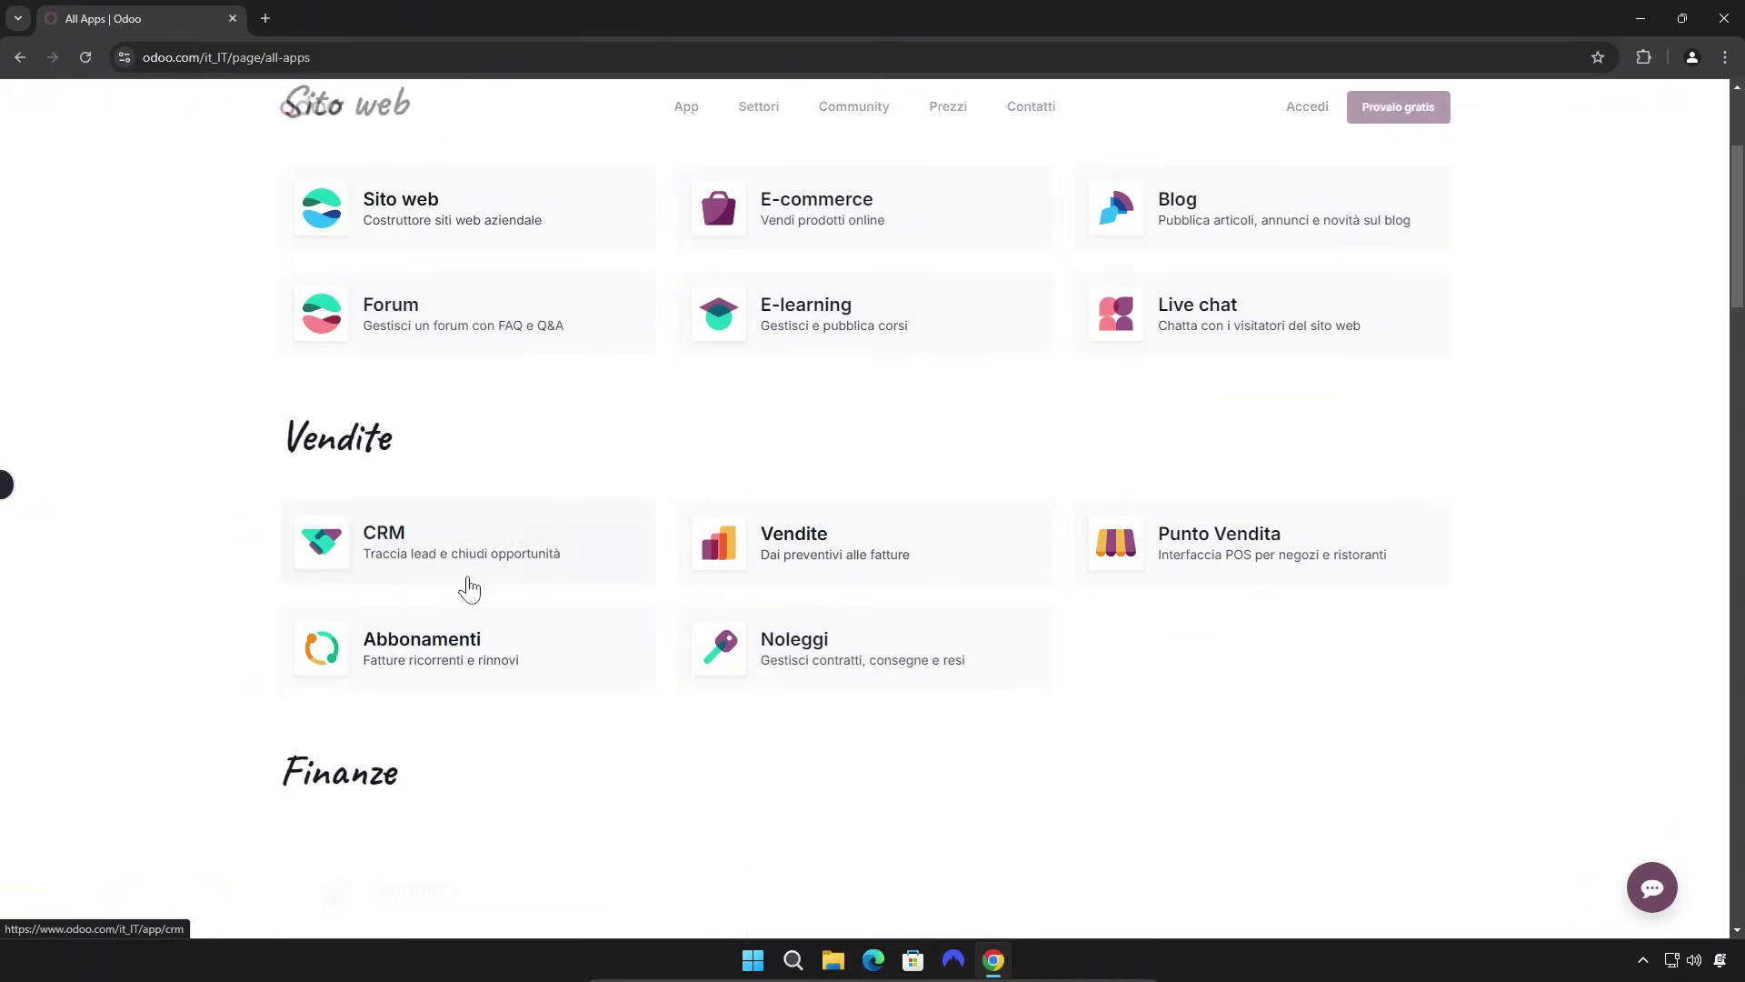
{"action": "scroll", "coordinate": [470, 589], "scroll_direction": "down", "scroll_amount": 5}
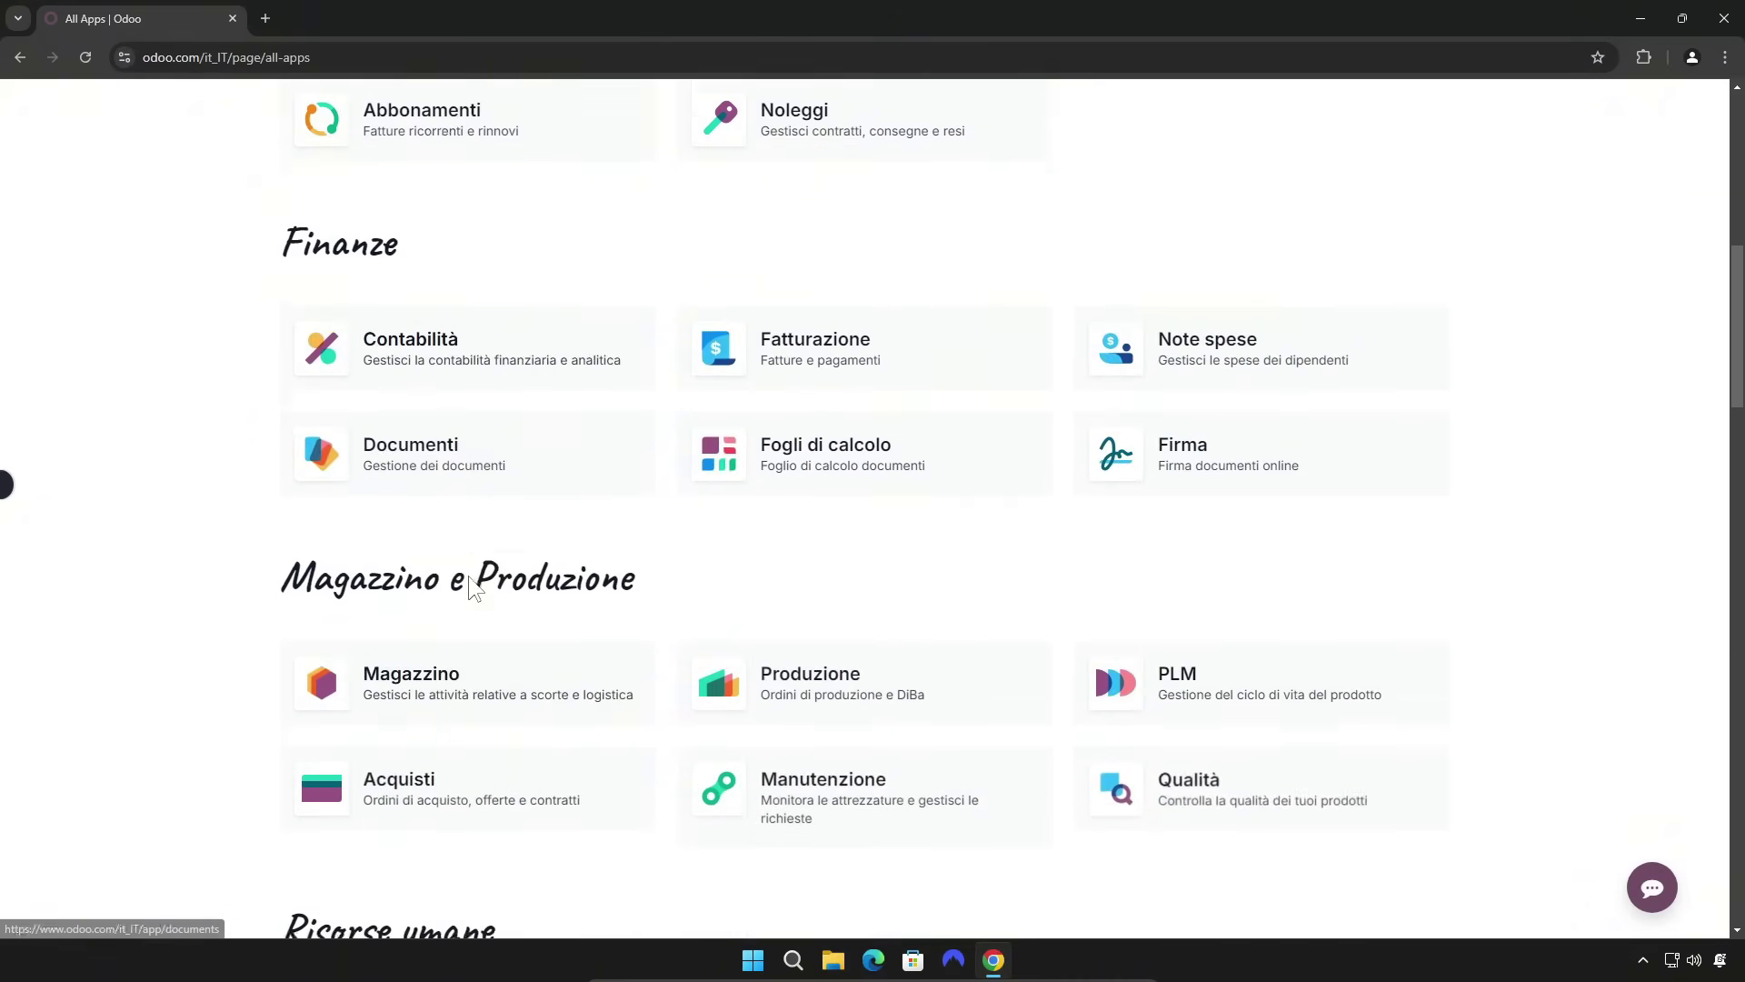
{"action": "scroll", "coordinate": [474, 589], "scroll_direction": "down", "scroll_amount": 5}
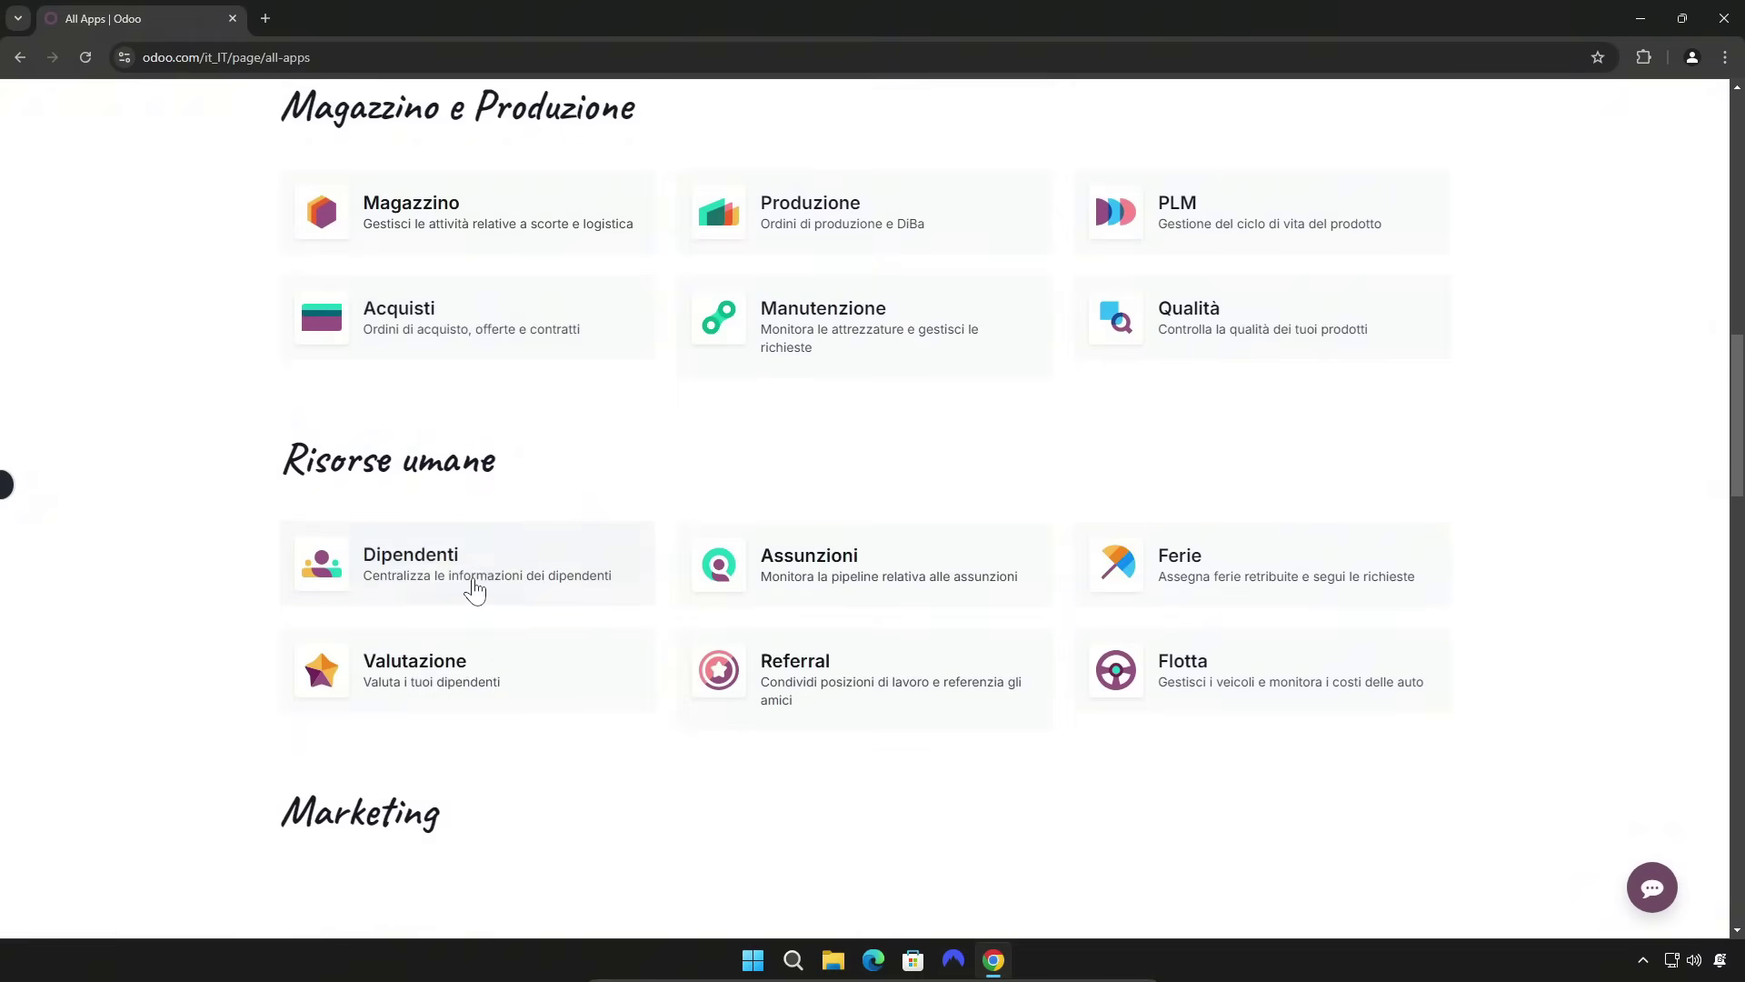
{"action": "scroll", "coordinate": [474, 591], "scroll_direction": "down", "scroll_amount": 5}
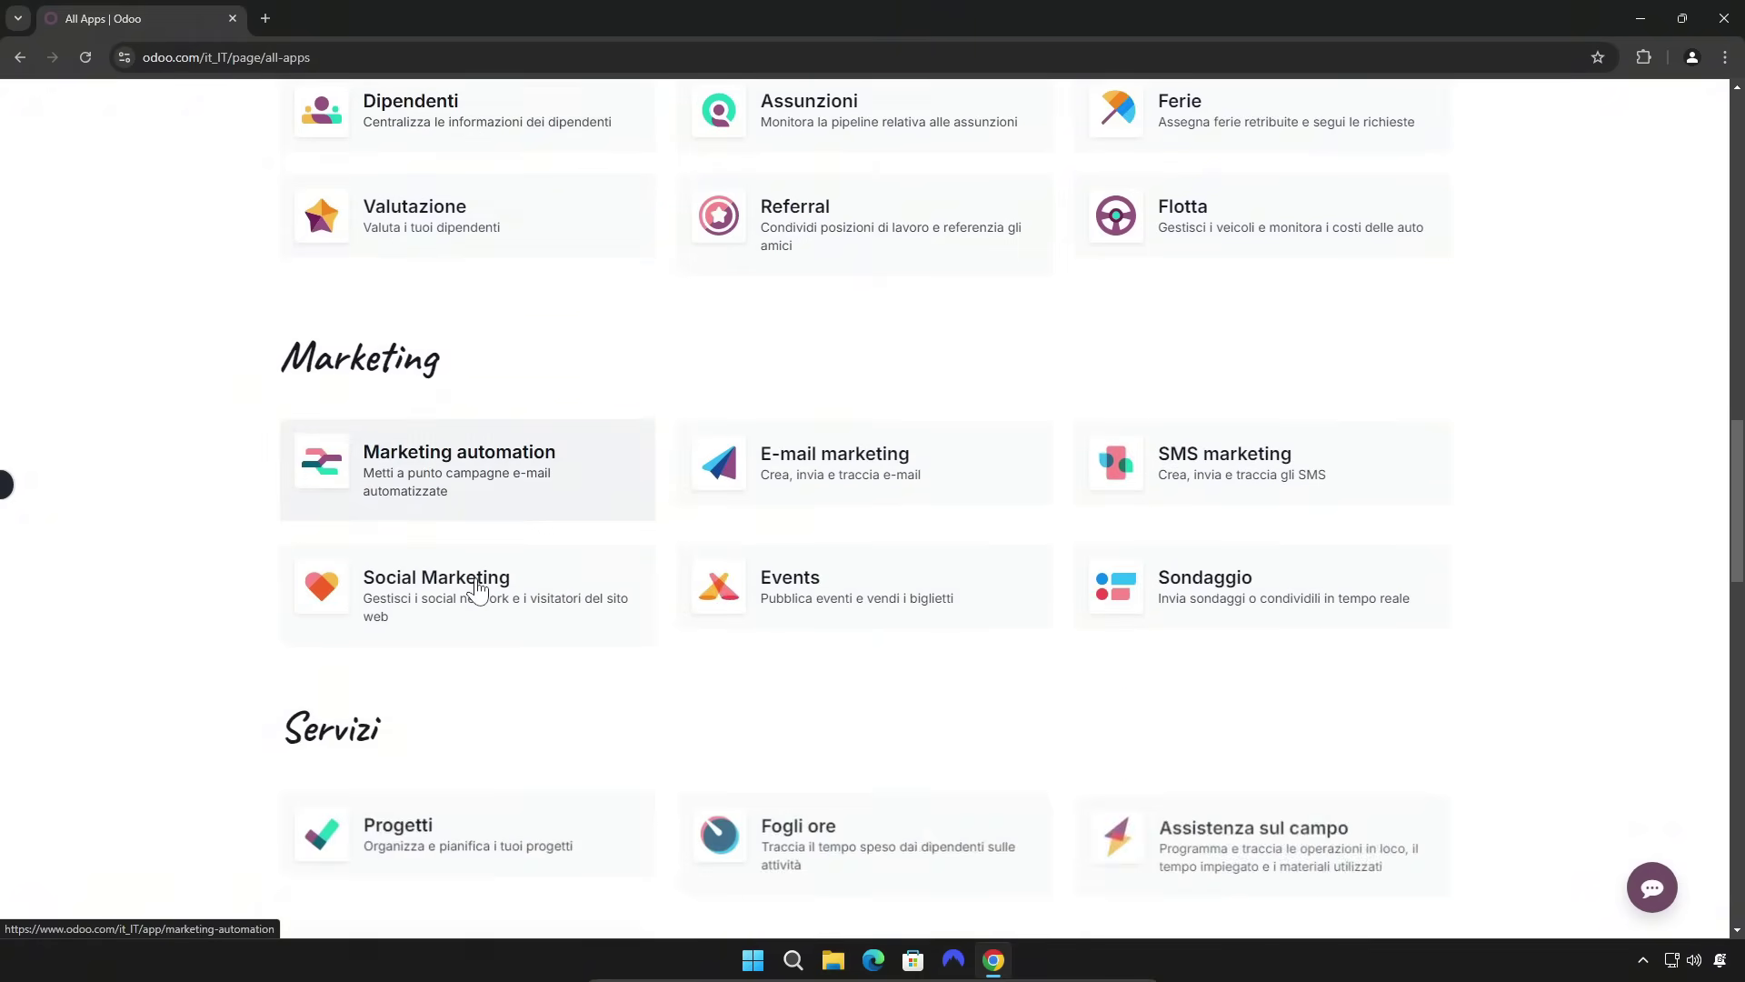
{"action": "scroll", "coordinate": [477, 582], "scroll_direction": "down", "scroll_amount": 5}
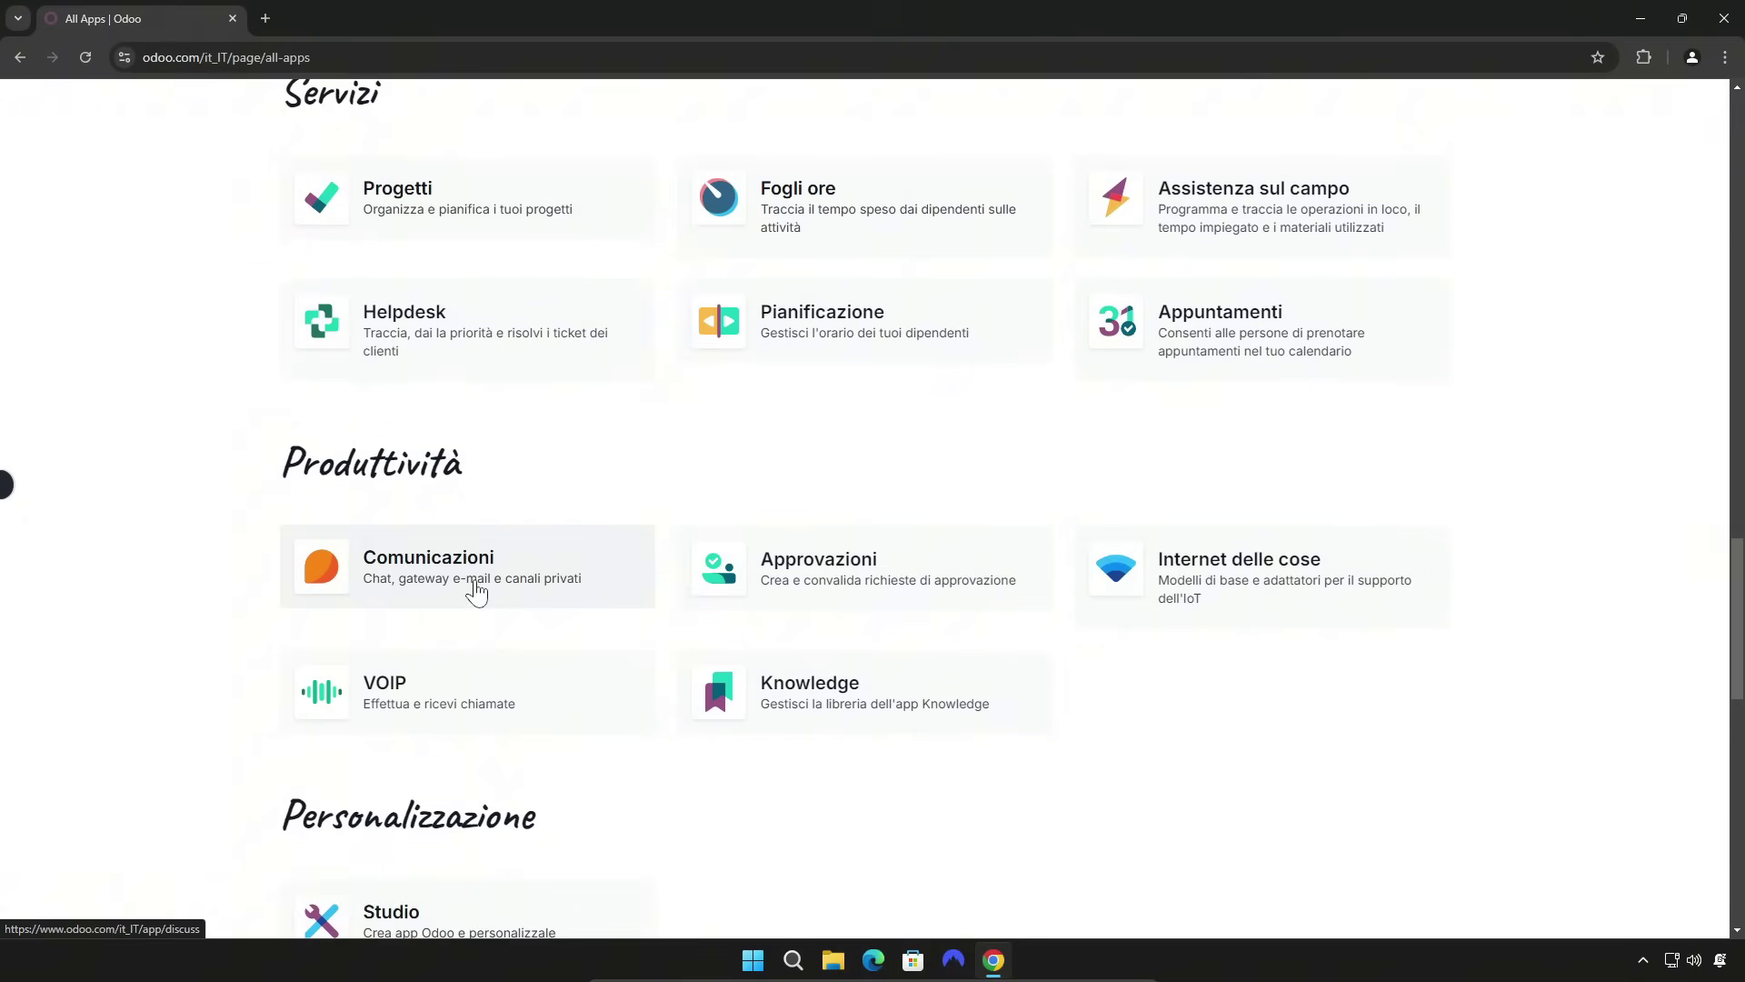
{"action": "scroll", "coordinate": [476, 590], "scroll_direction": "up", "scroll_amount": 10}
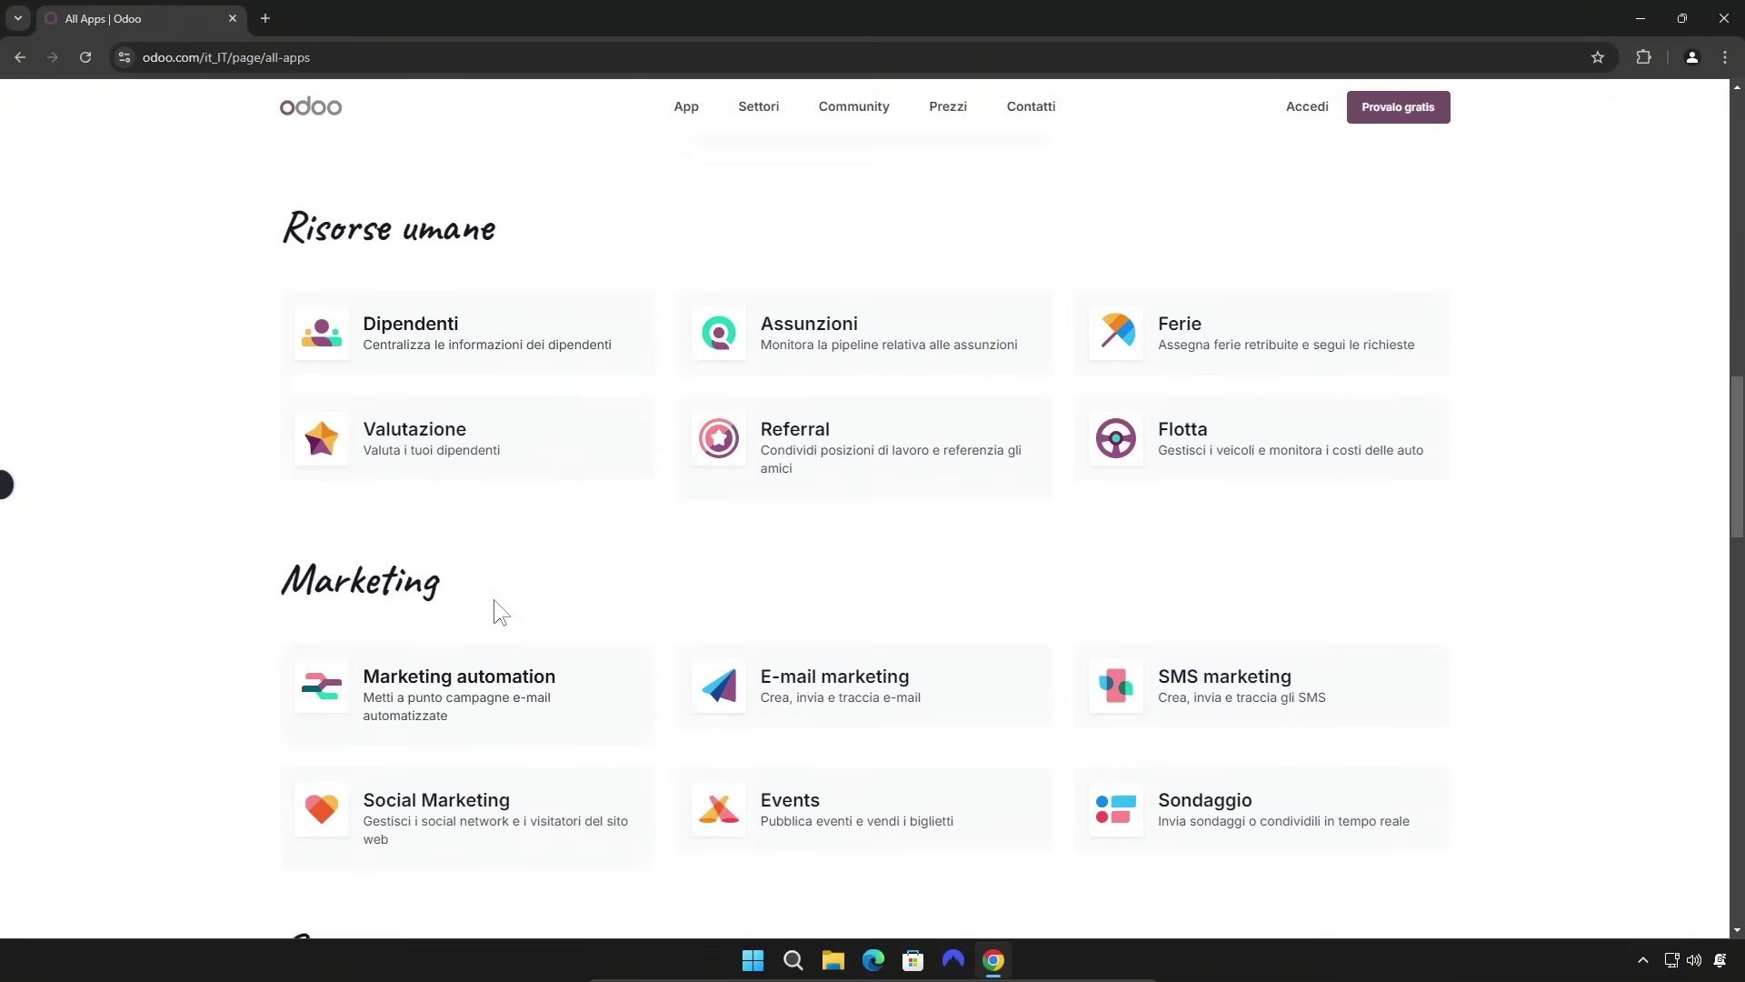
{"action": "scroll", "coordinate": [494, 598], "scroll_direction": "up", "scroll_amount": 14}
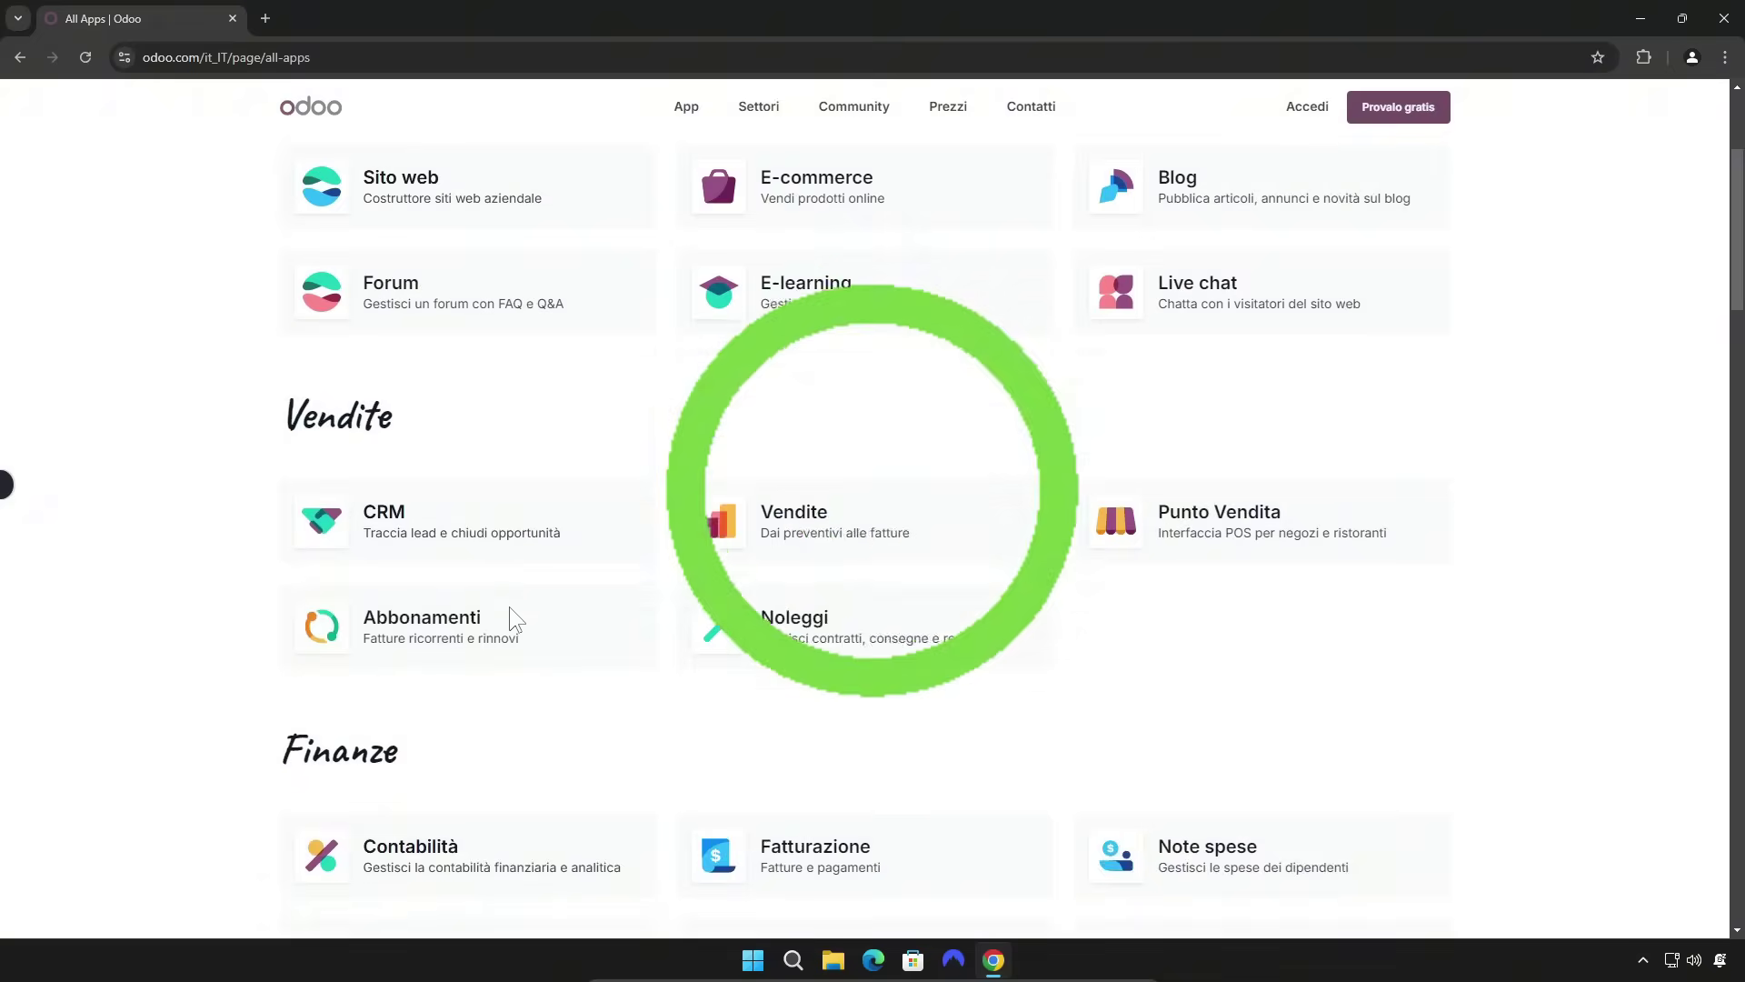
{"action": "scroll", "coordinate": [509, 607], "scroll_direction": "up", "scroll_amount": 3}
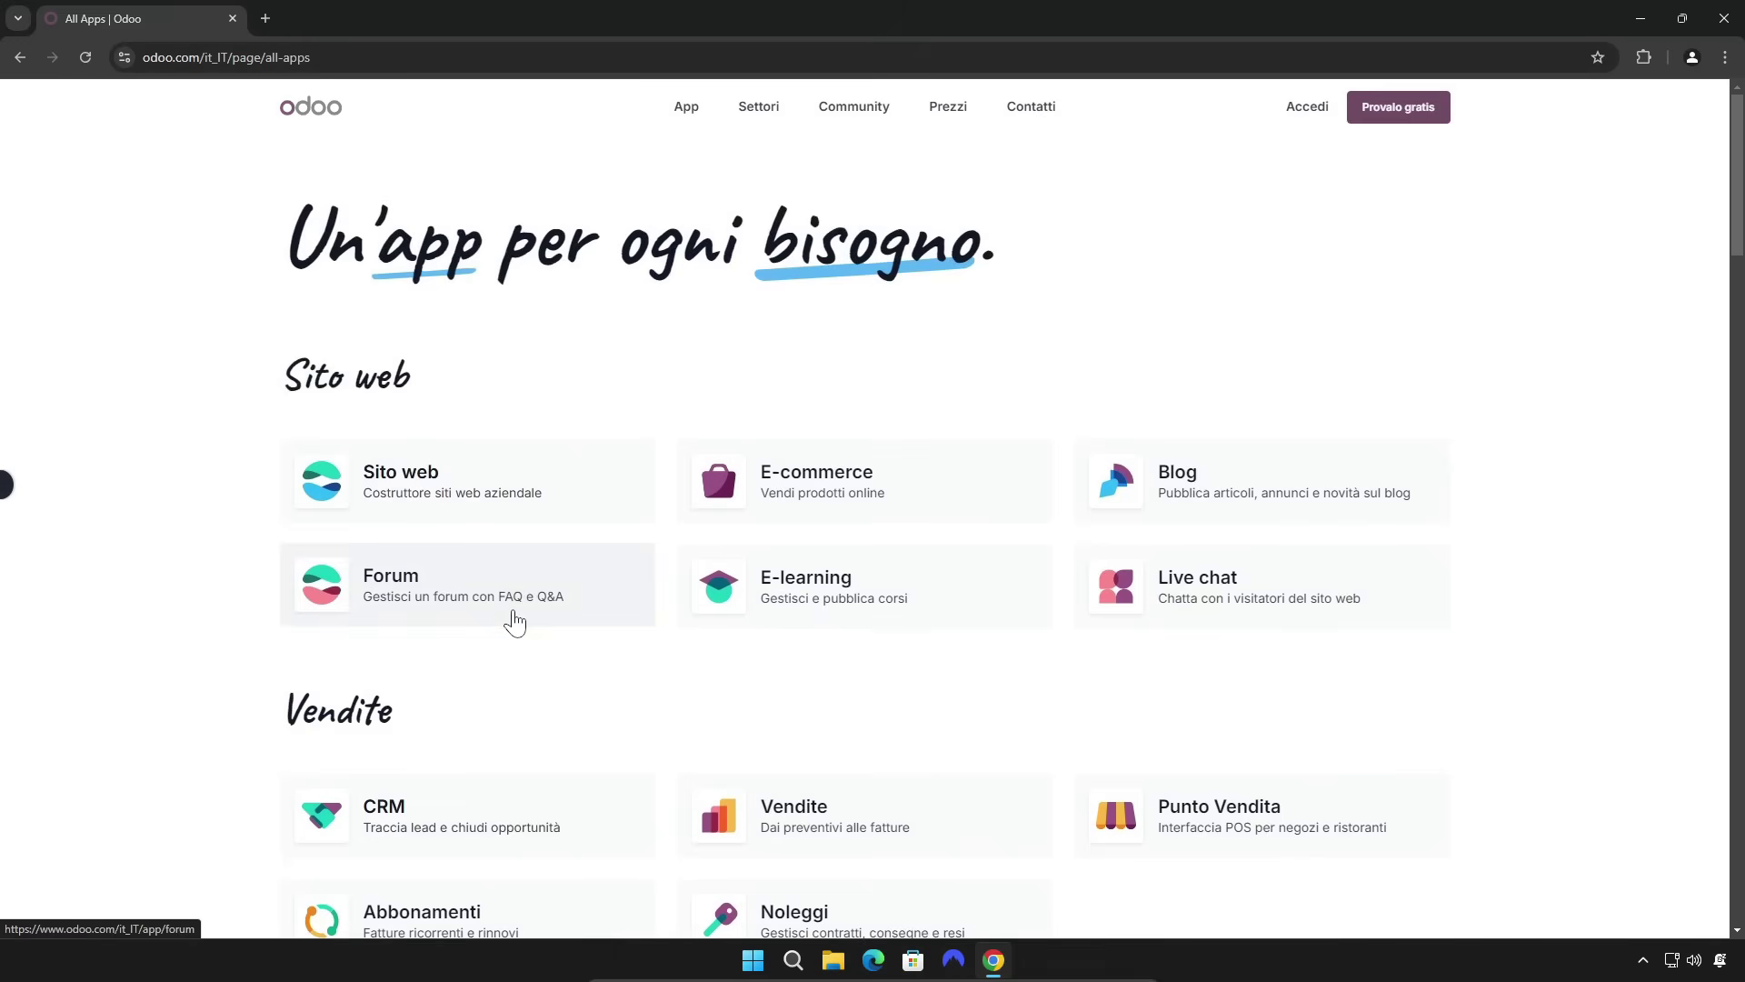
{"action": "scroll", "coordinate": [514, 623], "scroll_direction": "down", "scroll_amount": 3}
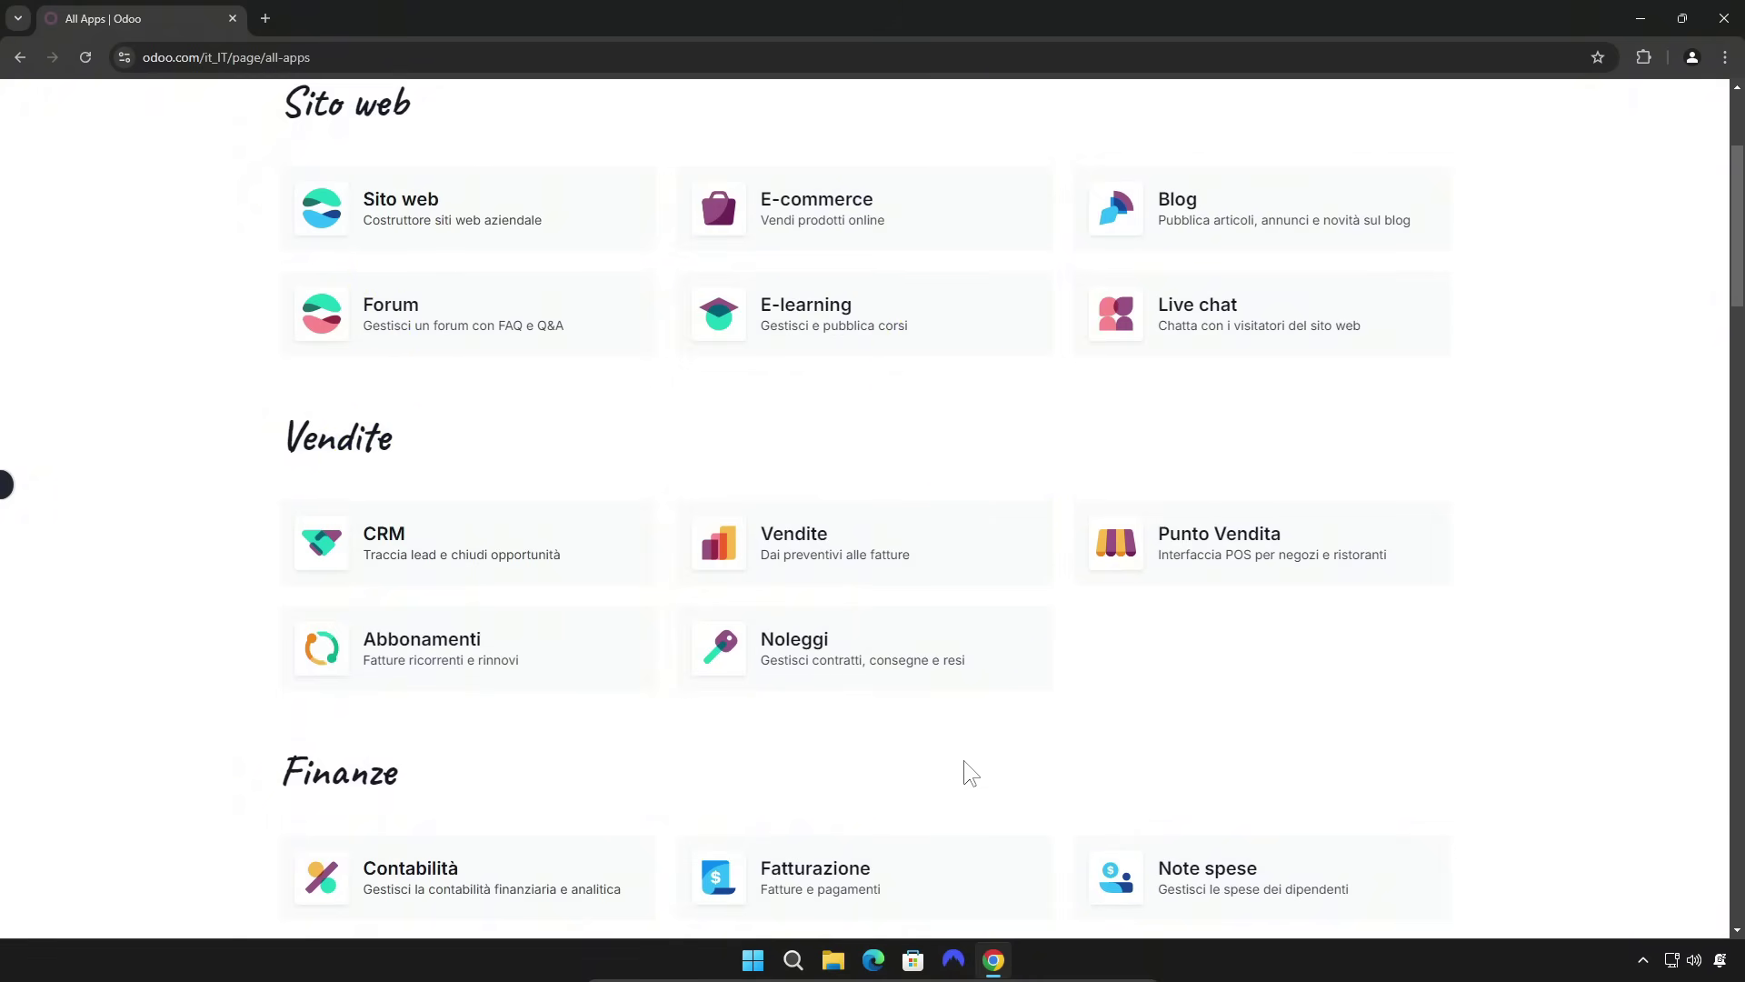
{"action": "scroll", "coordinate": [970, 774], "scroll_direction": "up", "scroll_amount": 3}
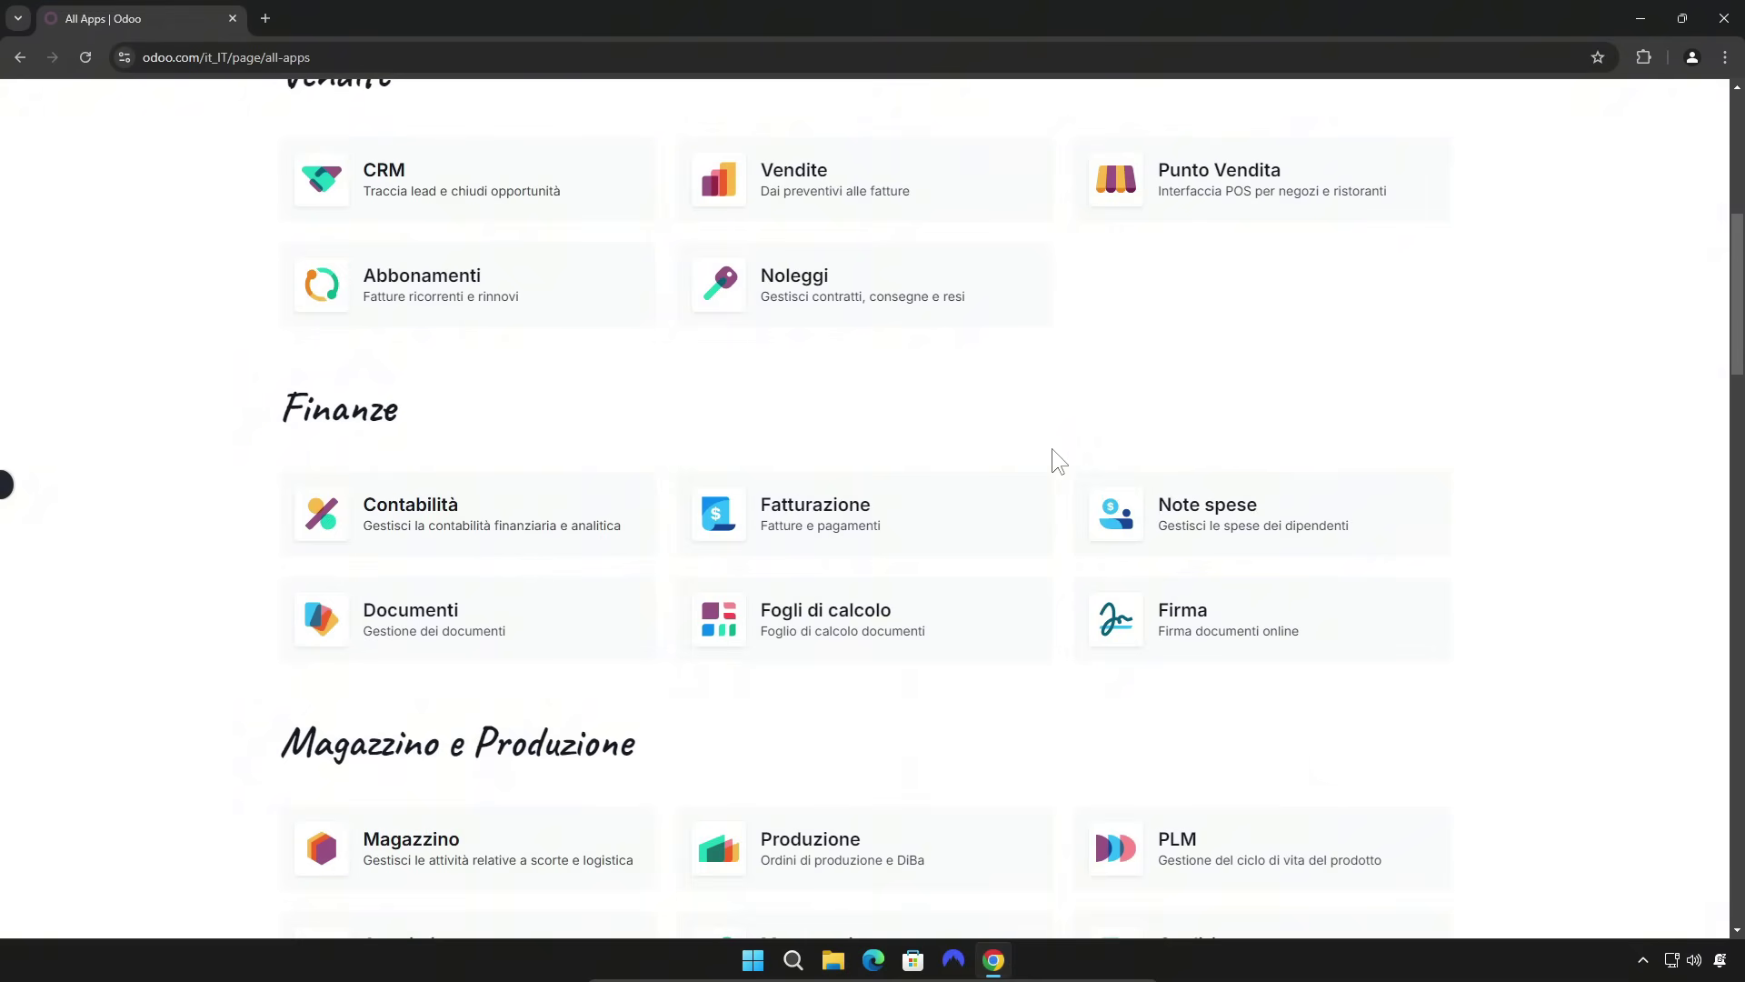
{"action": "scroll", "coordinate": [1051, 449], "scroll_direction": "up", "scroll_amount": 4}
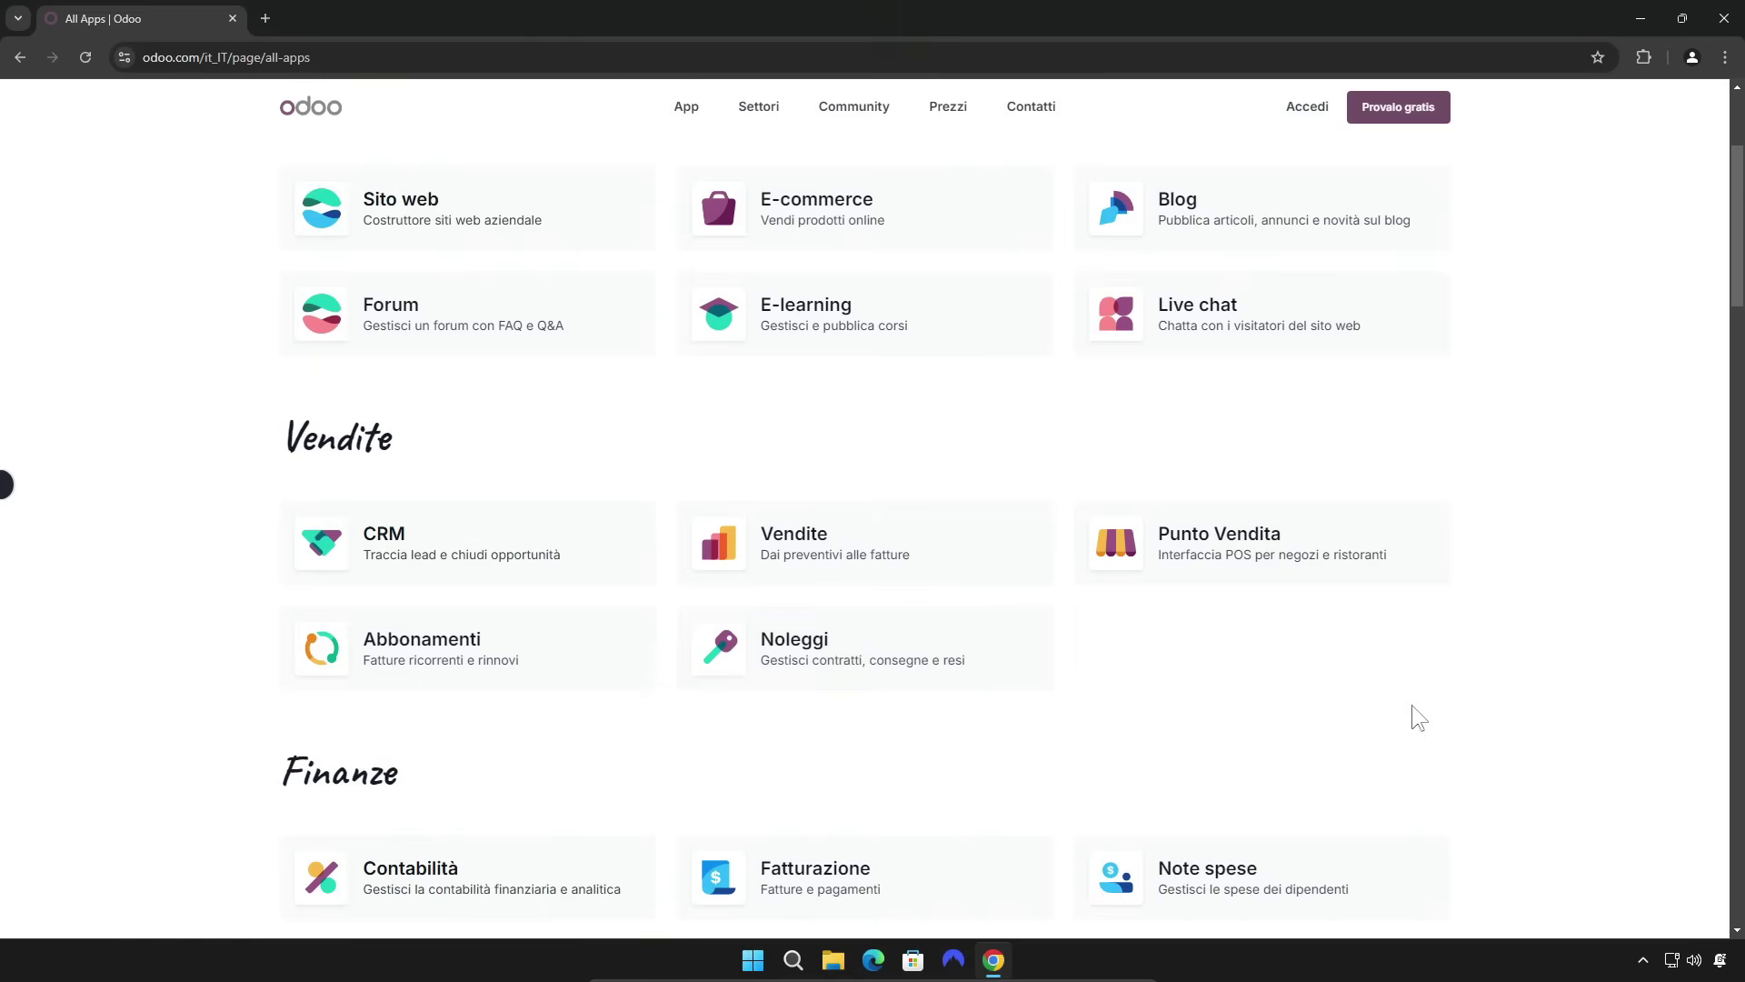
{"action": "left_click", "coordinate": [19, 57]}
{"action": "scroll", "coordinate": [622, 491], "scroll_direction": "up", "scroll_amount": 9}
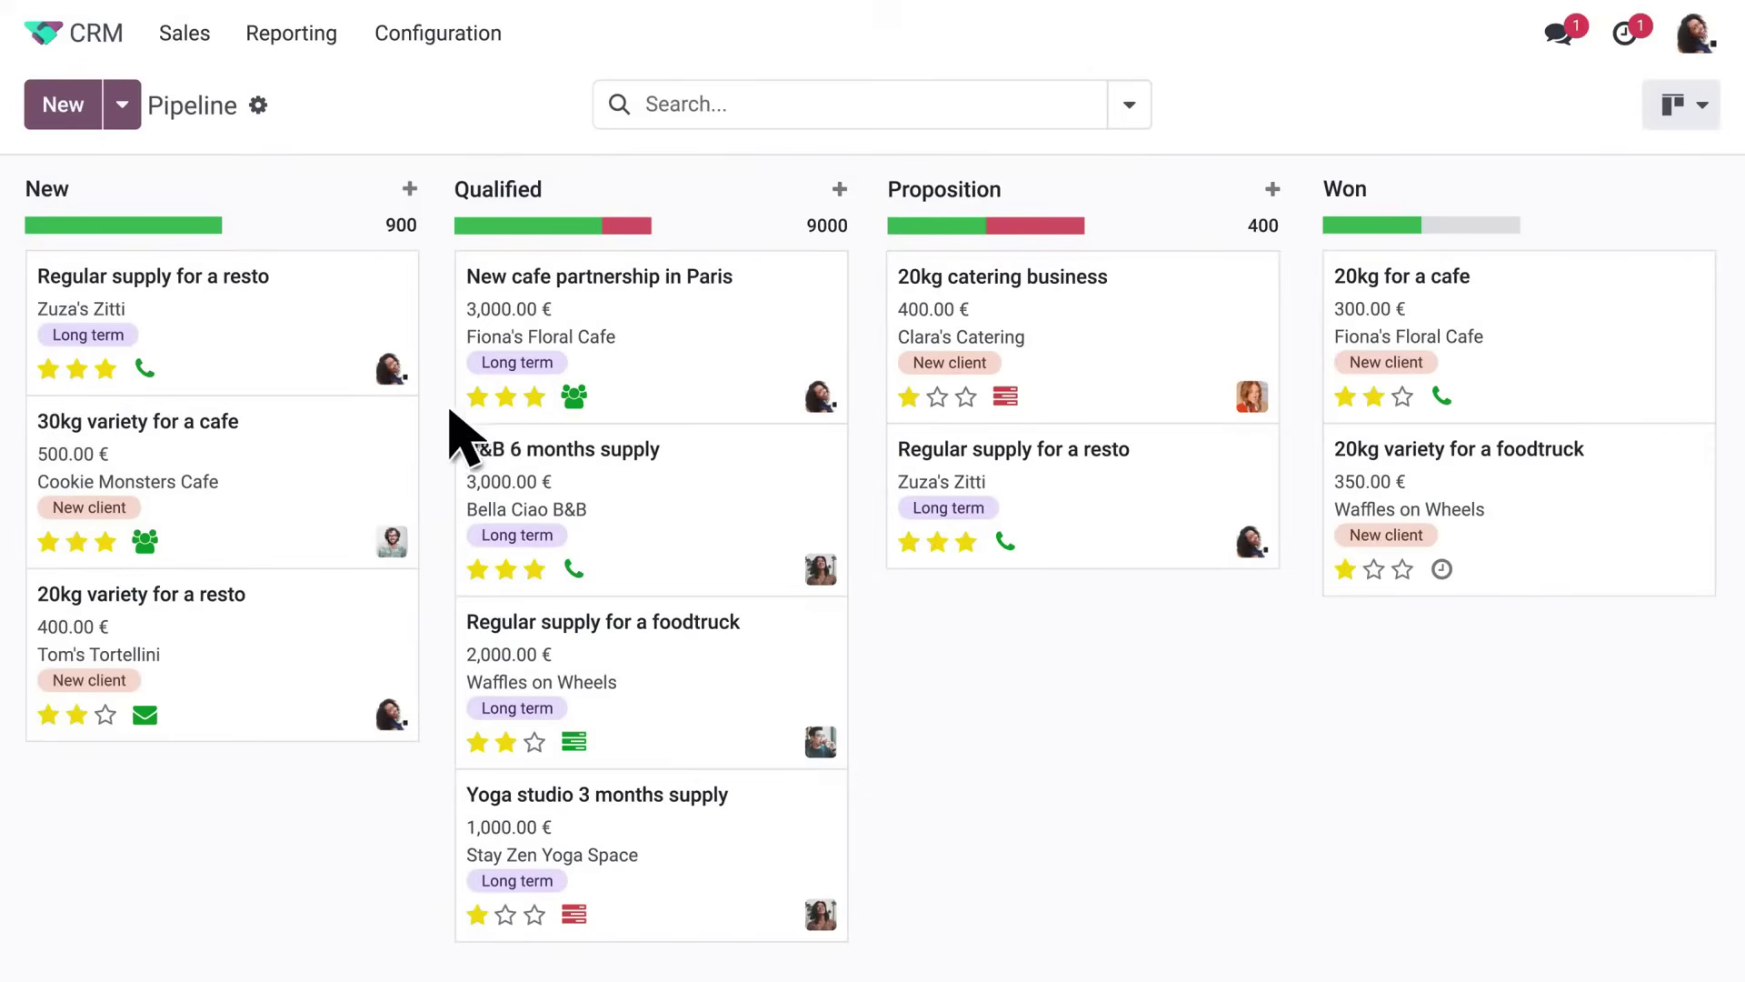
Move the "New cafe partnership in Paris" opportunity to the Proposition stage and start a new quotation from it
{"action": "left_click_drag", "start_coordinate": [455, 420], "coordinate": [954, 380]}
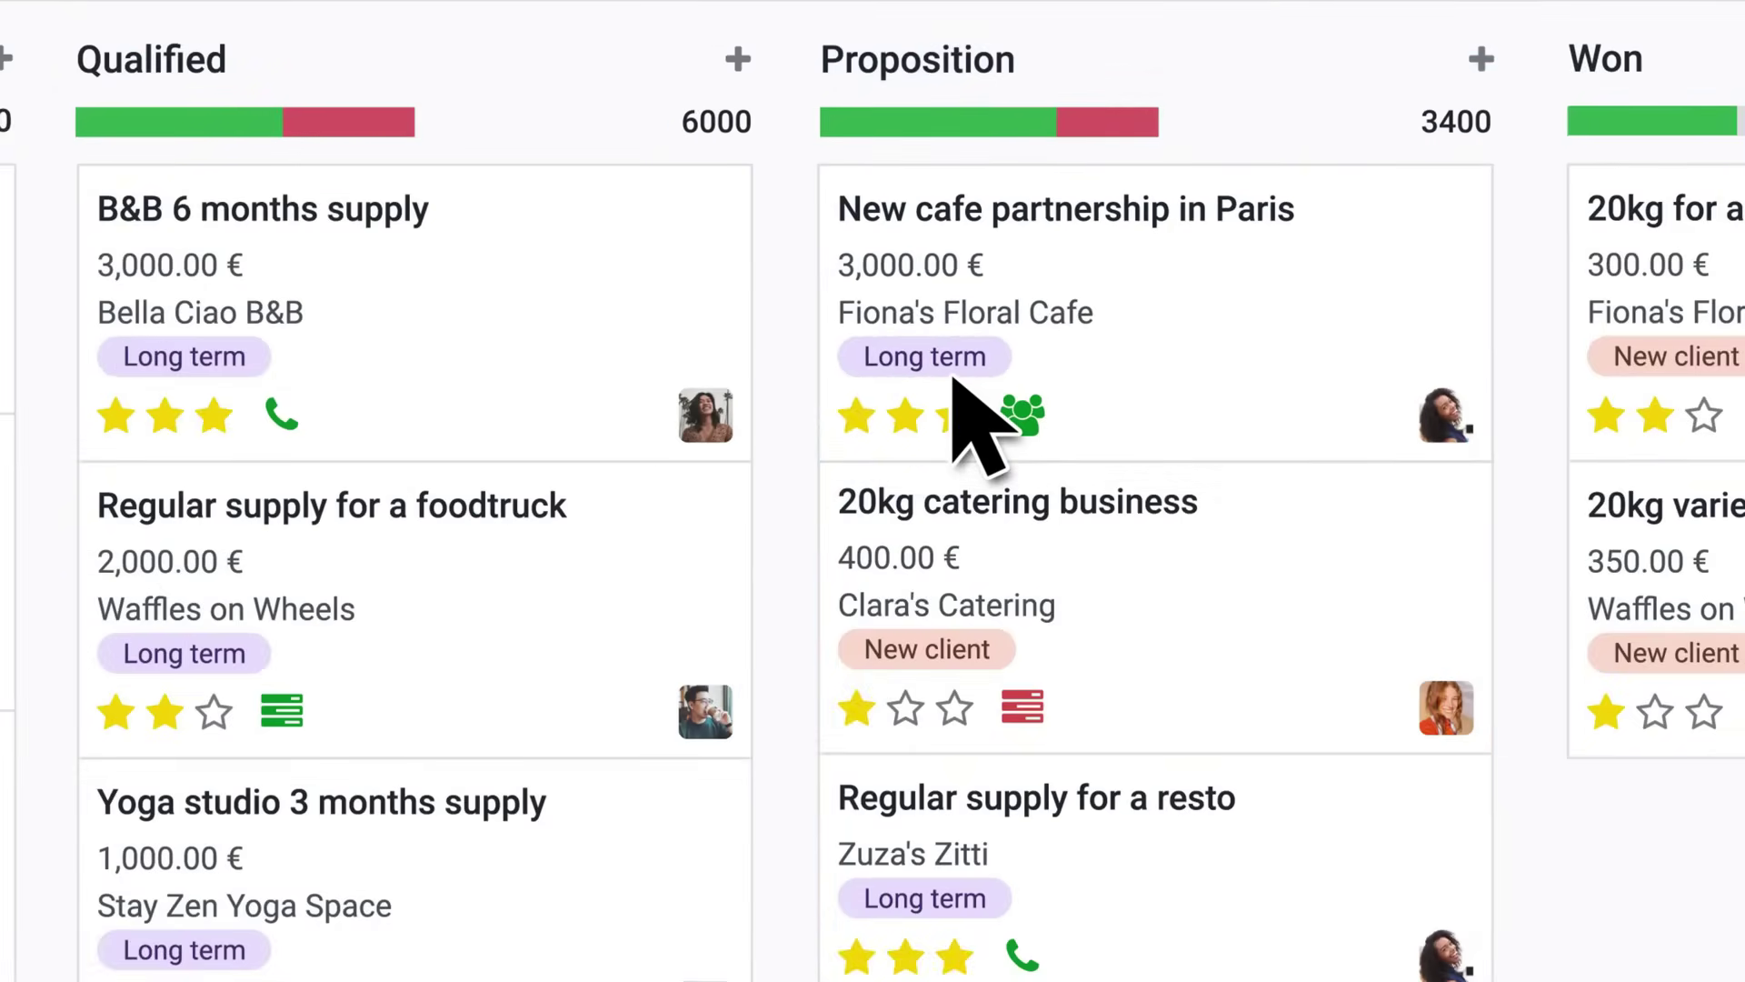
{"action": "left_click", "coordinate": [850, 374]}
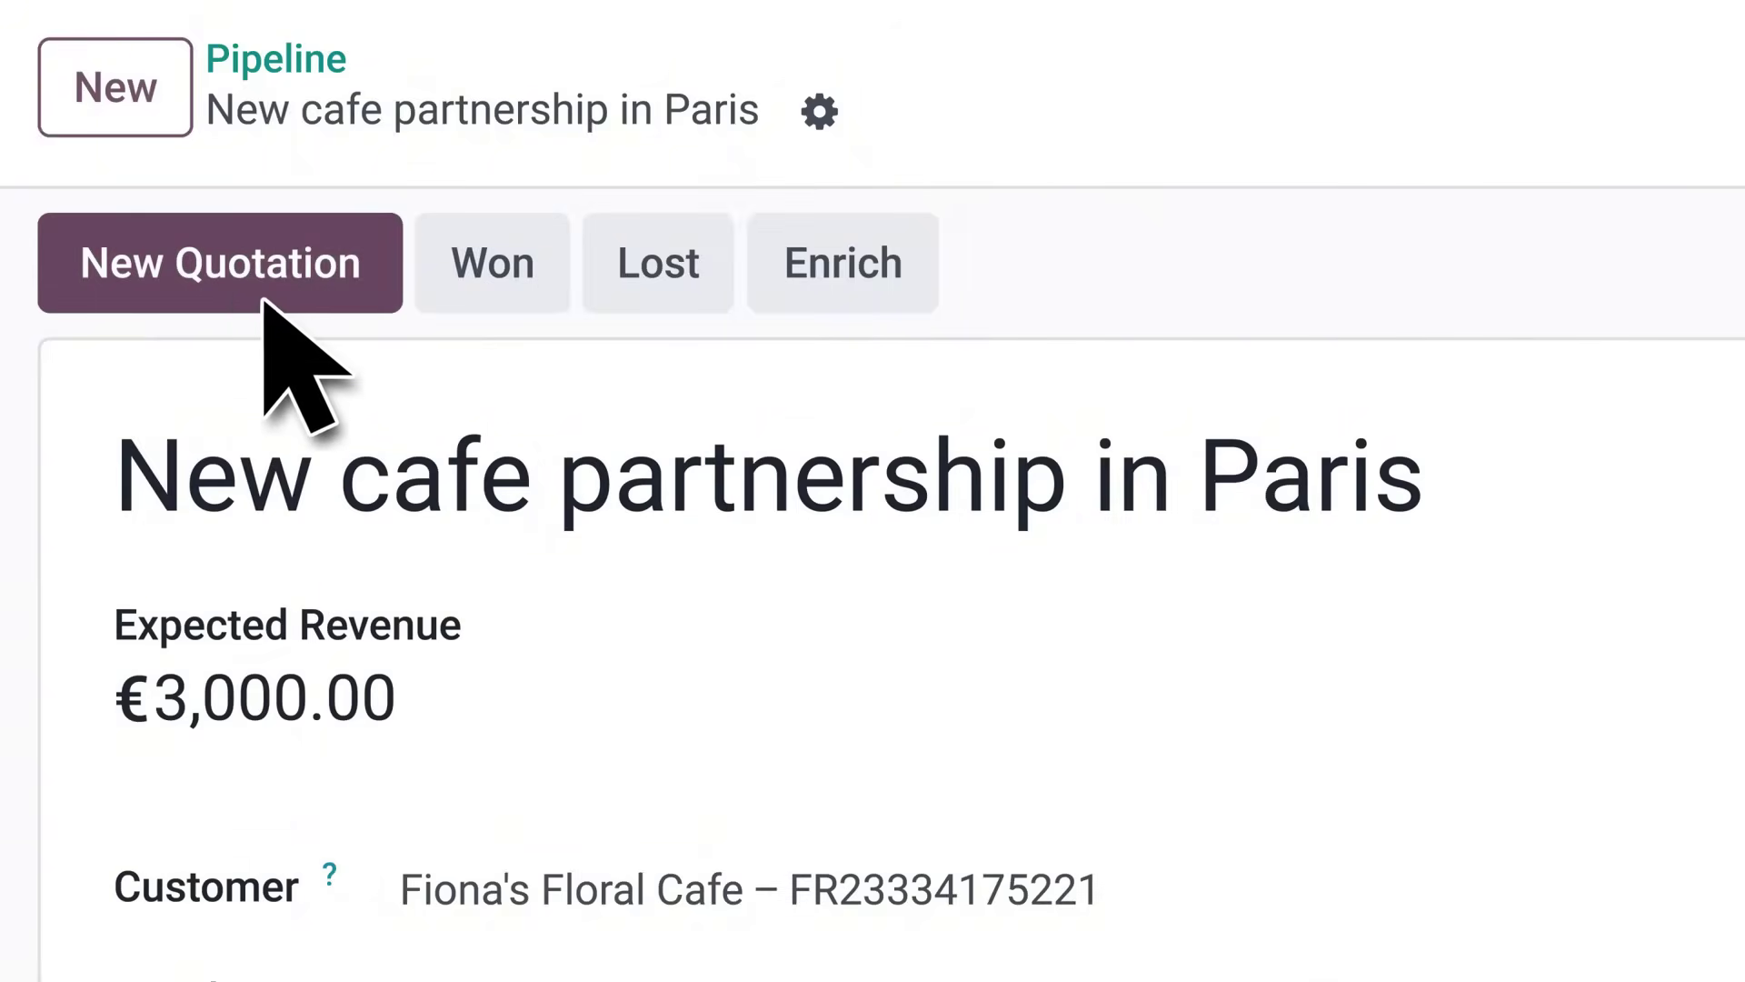
{"action": "left_click", "coordinate": [227, 291]}
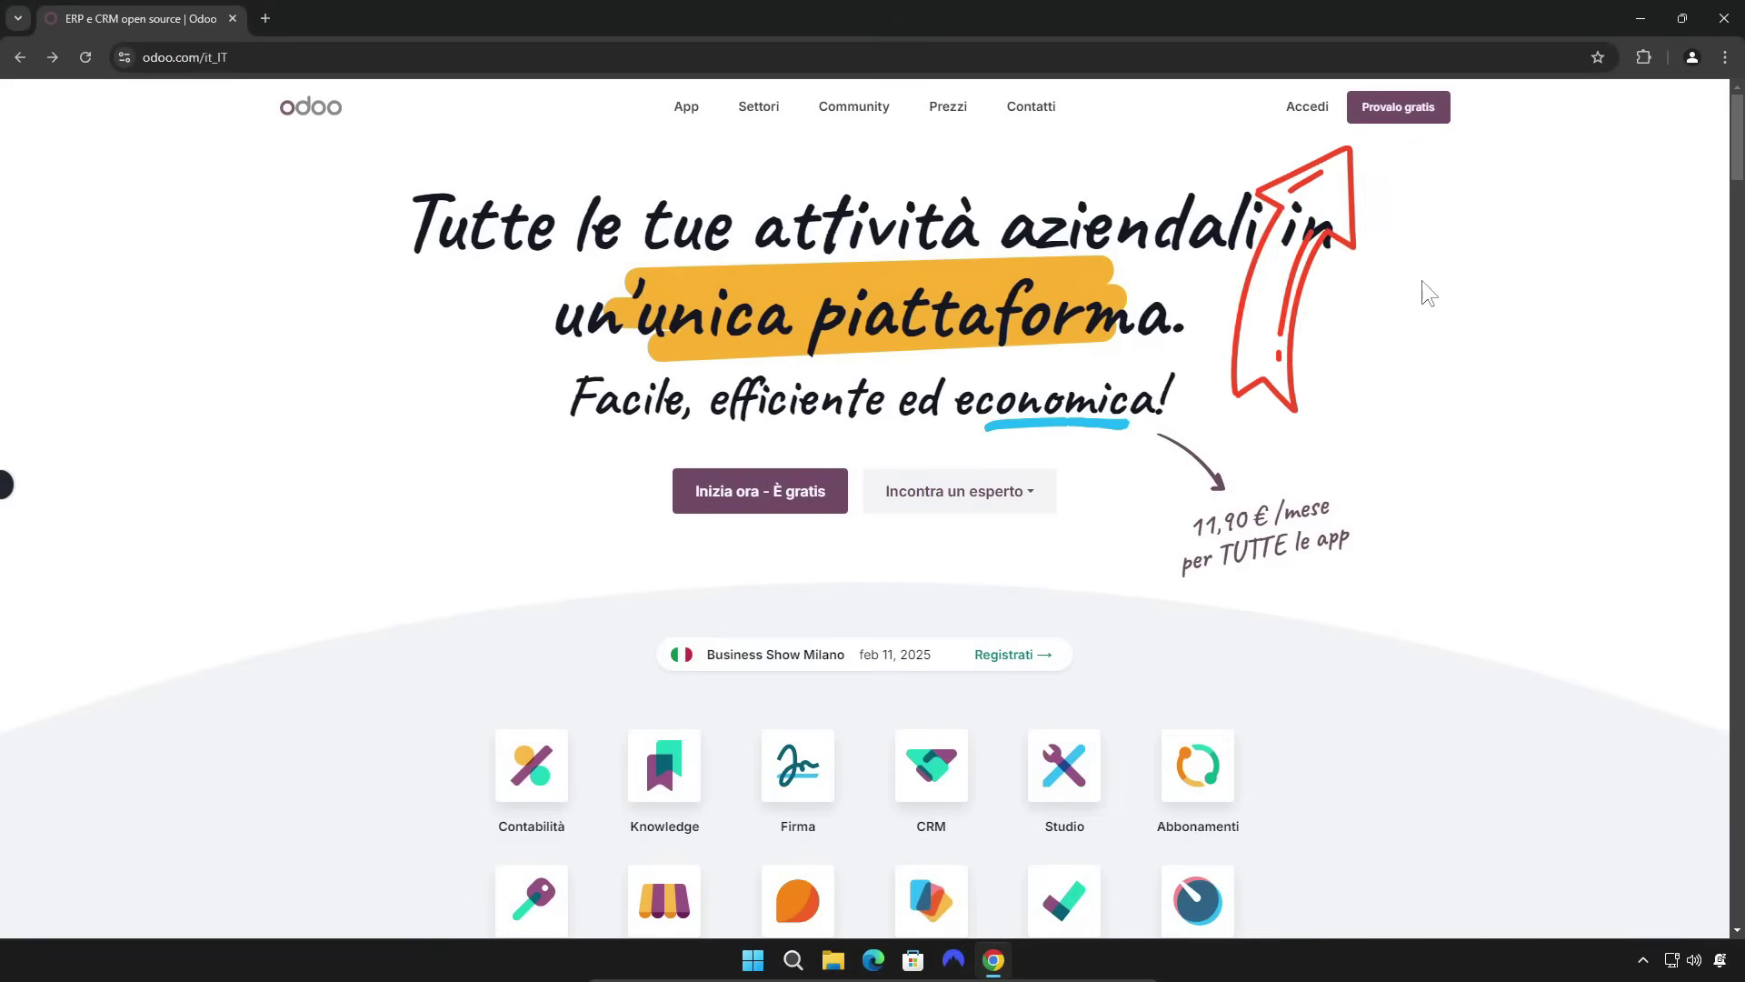
Select the Sito web app for a free Odoo trial, continue with it, and return to the previous page
{"action": "left_click", "coordinate": [1394, 125]}
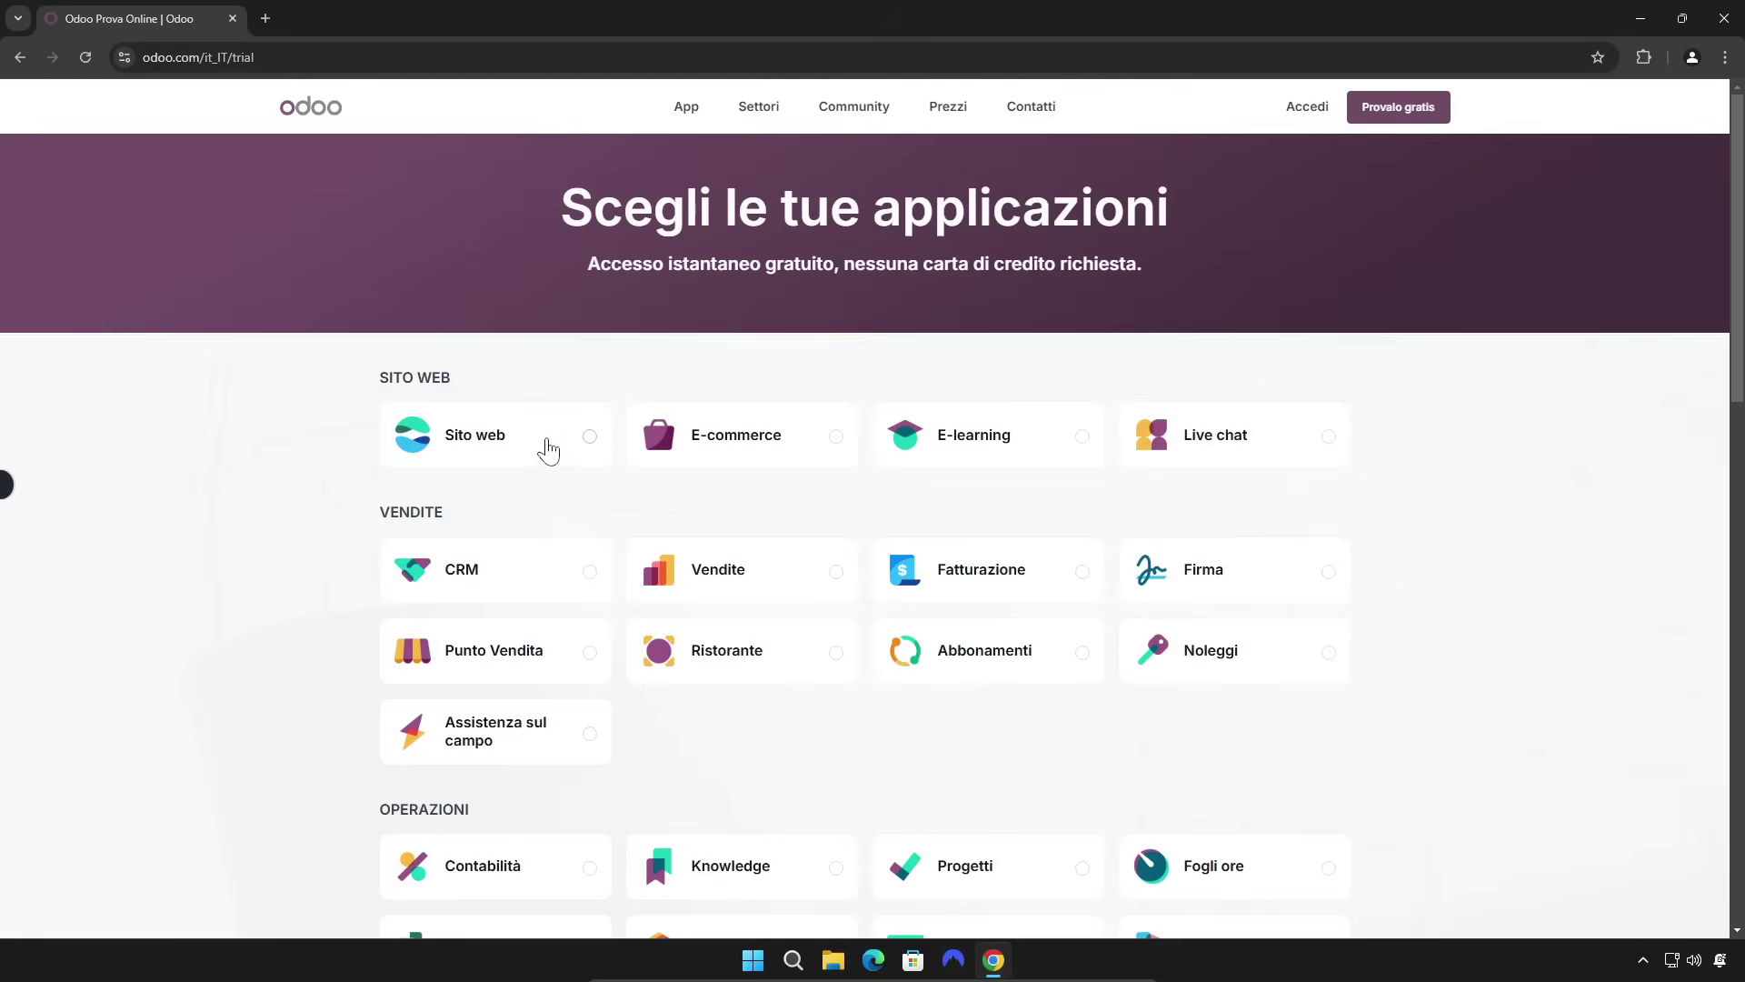
{"action": "left_click", "coordinate": [590, 446]}
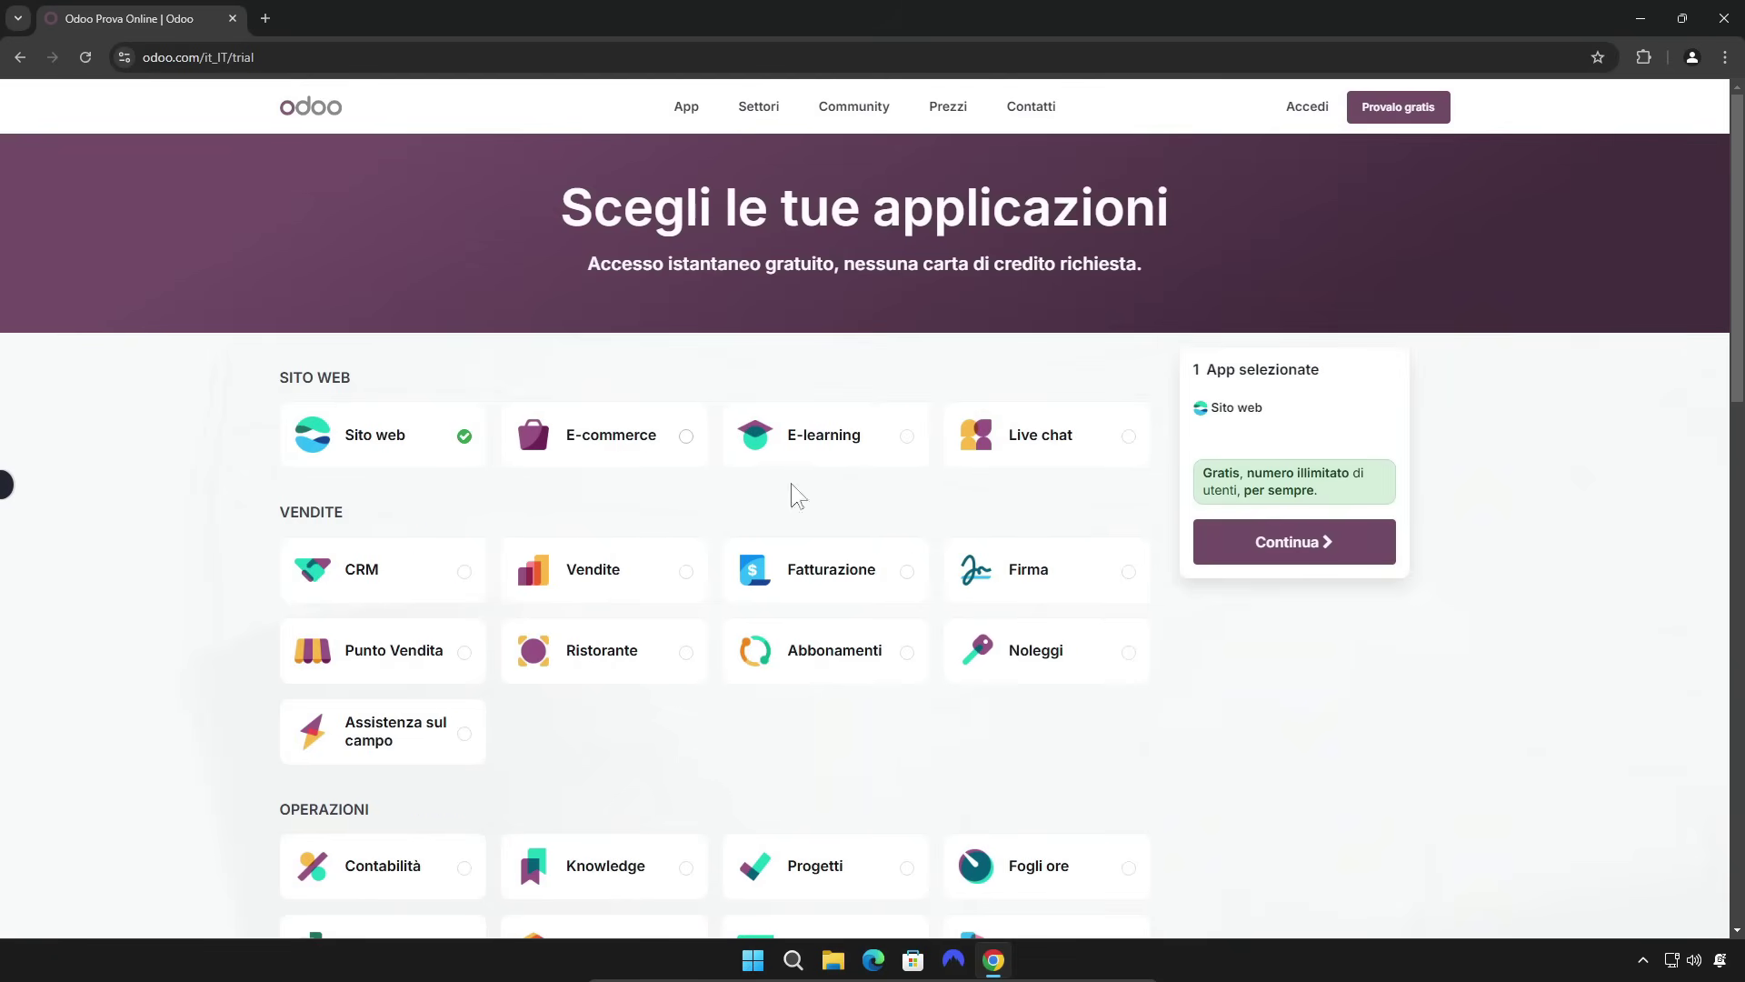
{"action": "left_click", "coordinate": [1291, 545]}
{"action": "key", "text": "alt+Left"}
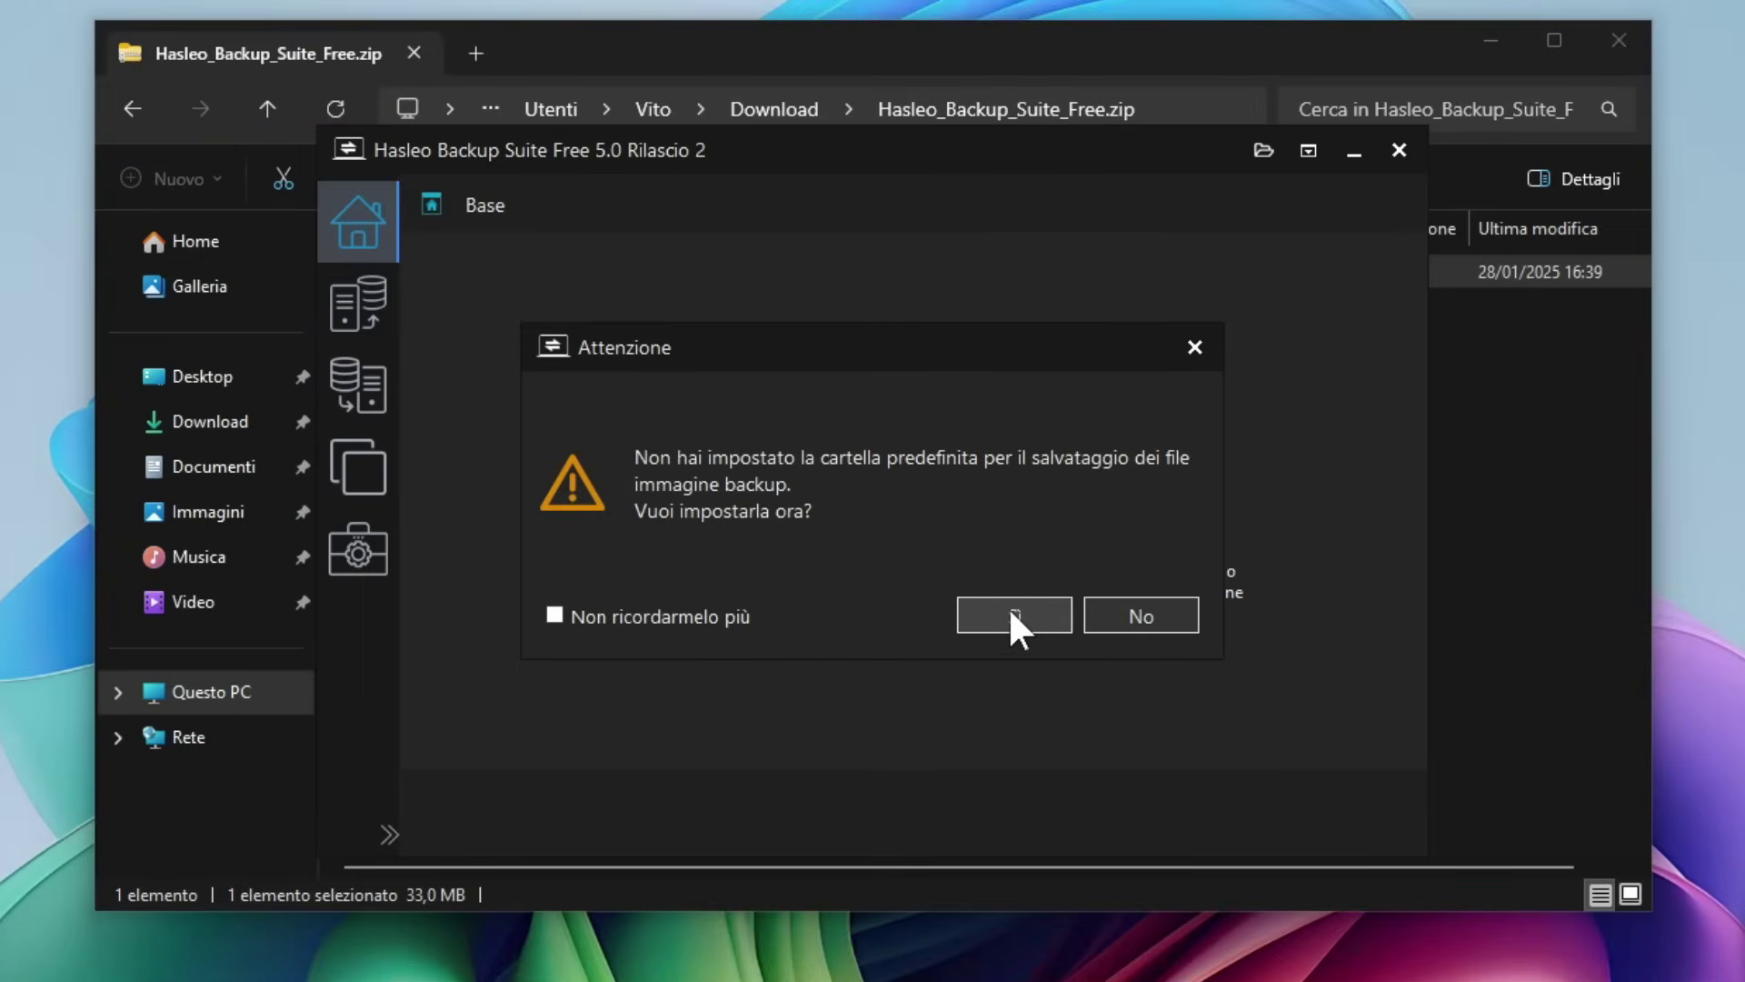
Set the default folder for backup image files to Volume (E:) and accept the settings
{"action": "left_click", "coordinate": [1012, 613]}
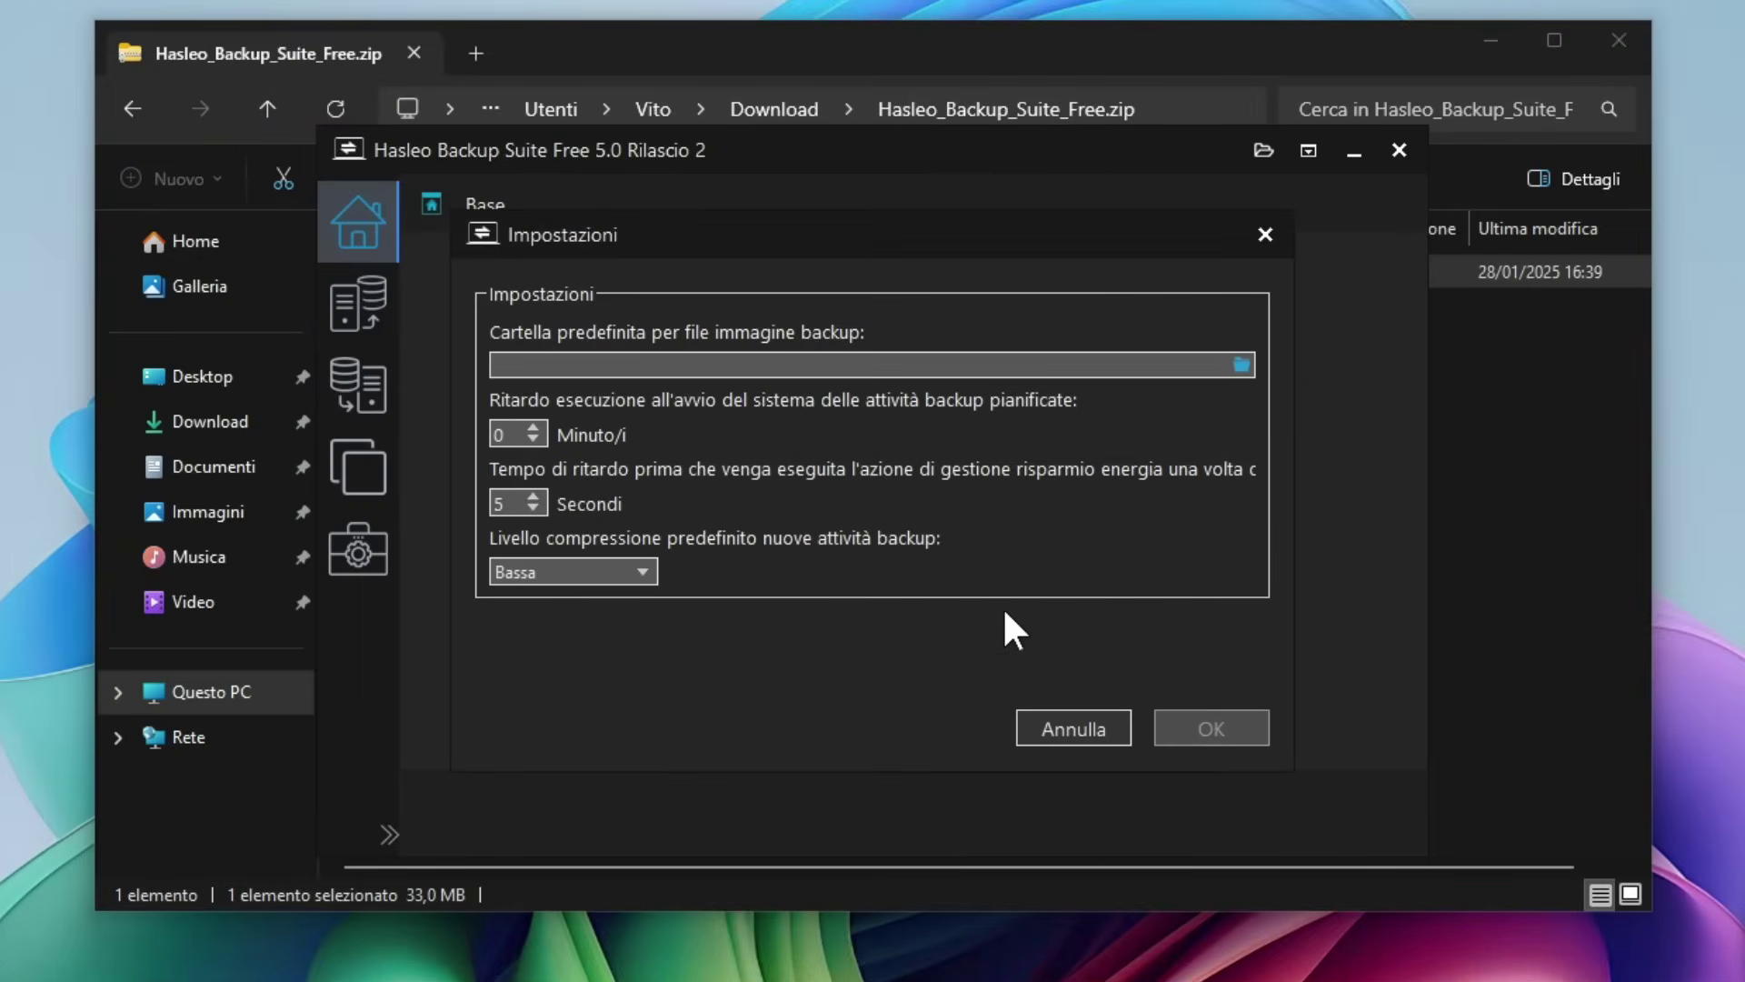
{"action": "left_click", "coordinate": [1241, 364]}
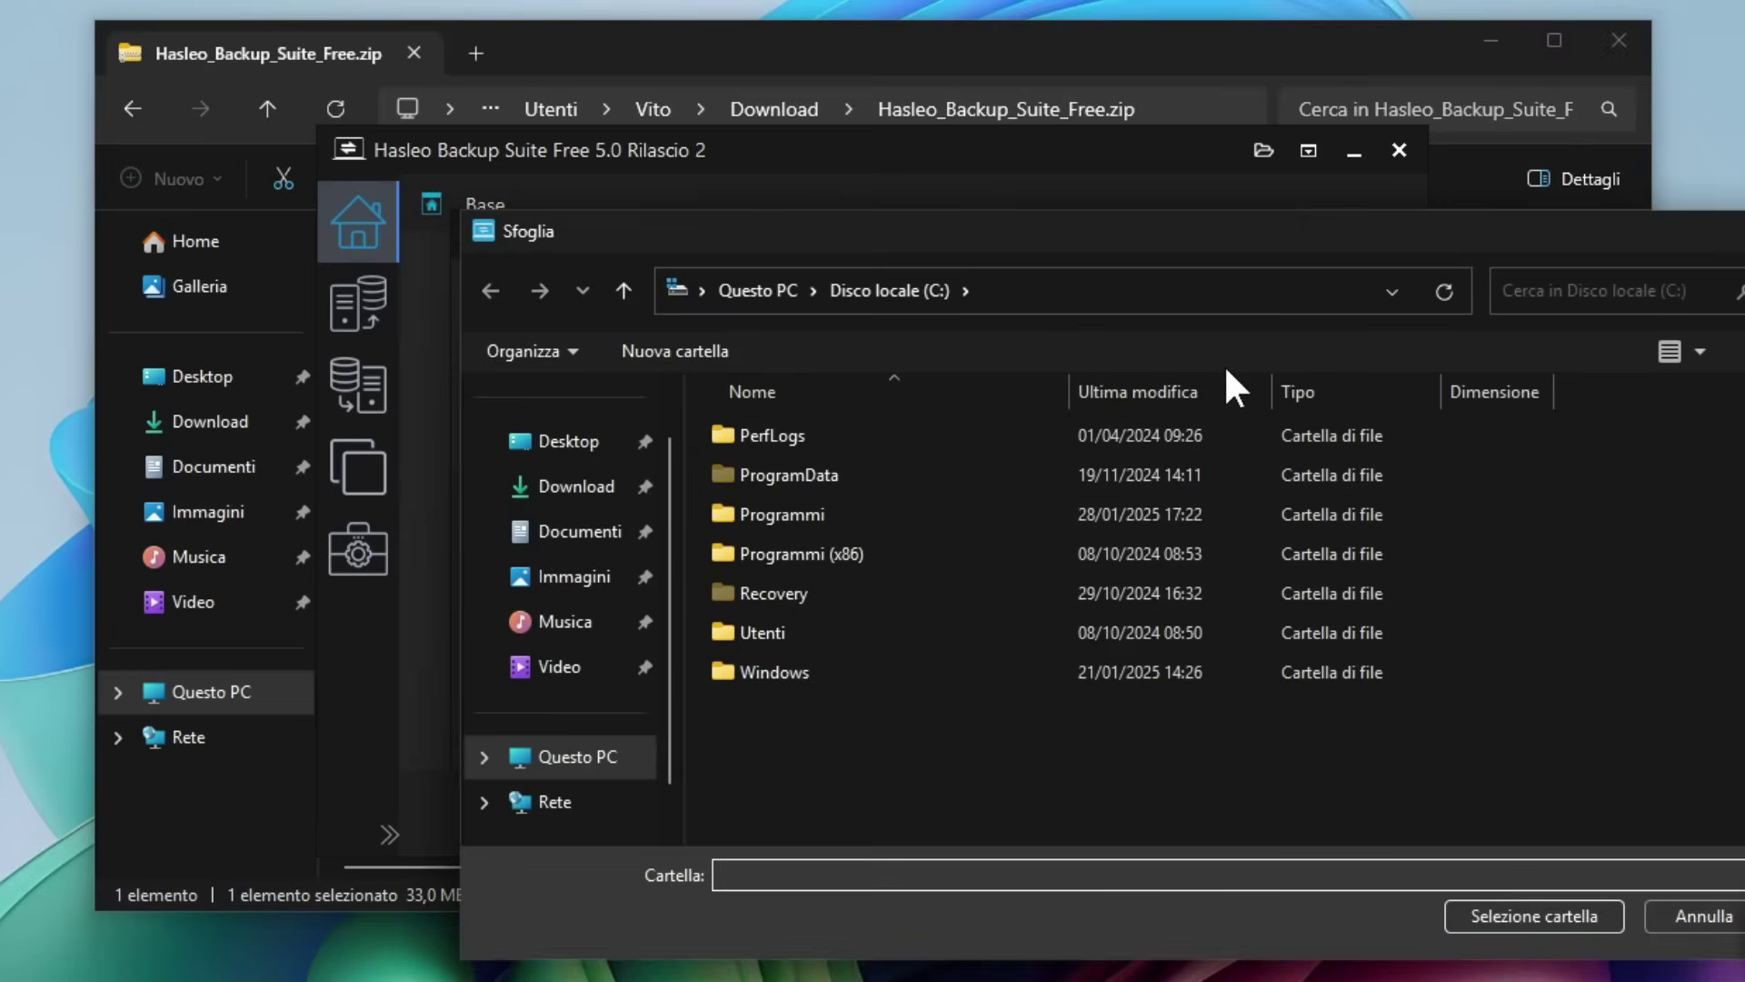
{"action": "left_click", "coordinate": [484, 756]}
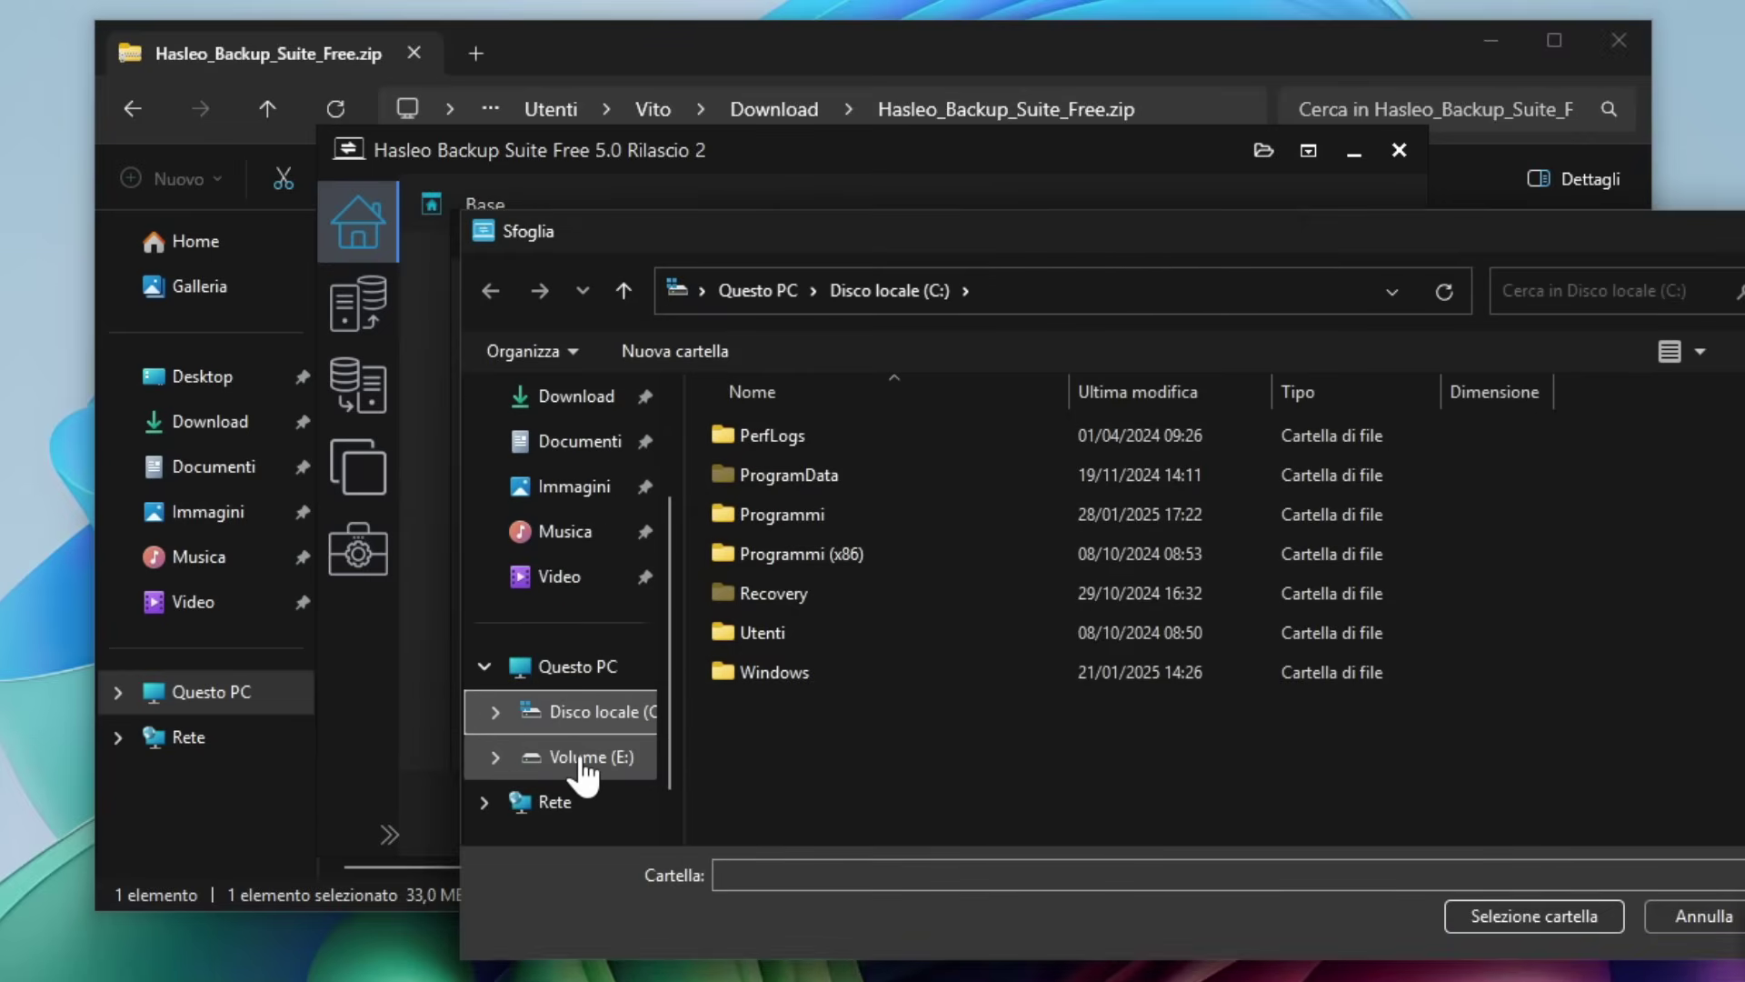
{"action": "left_click", "coordinate": [582, 772]}
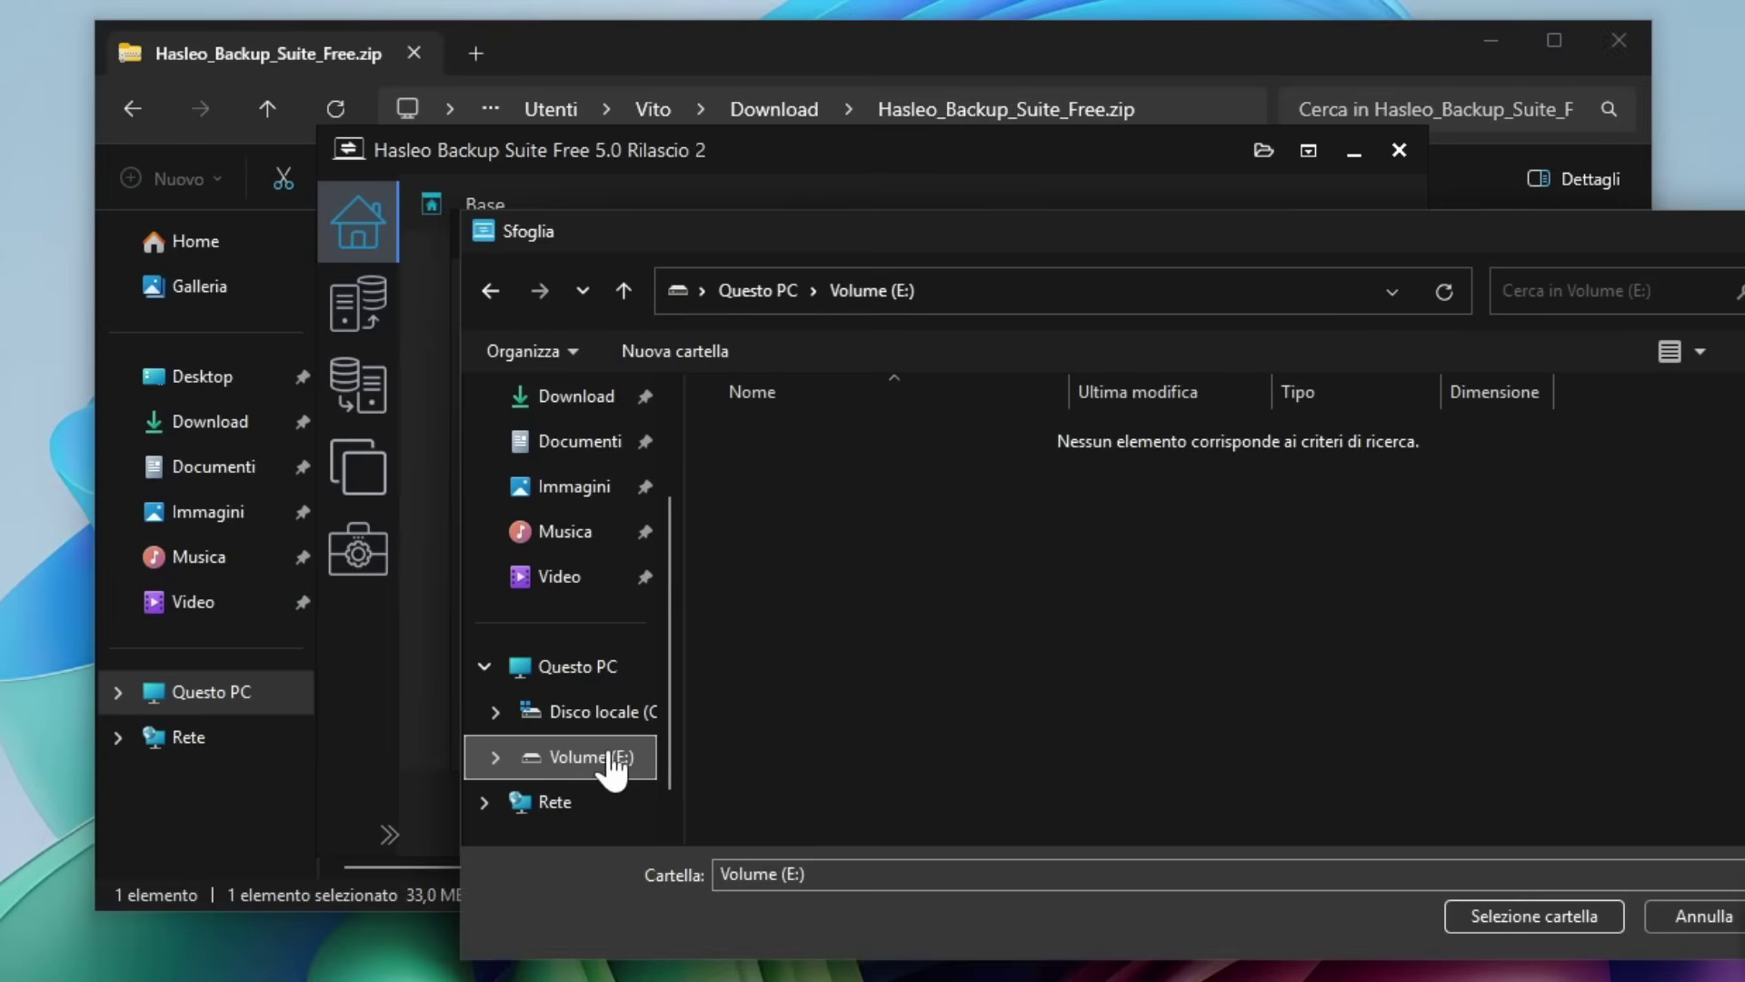
{"action": "left_click_drag", "start_coordinate": [685, 670], "coordinate": [759, 675]}
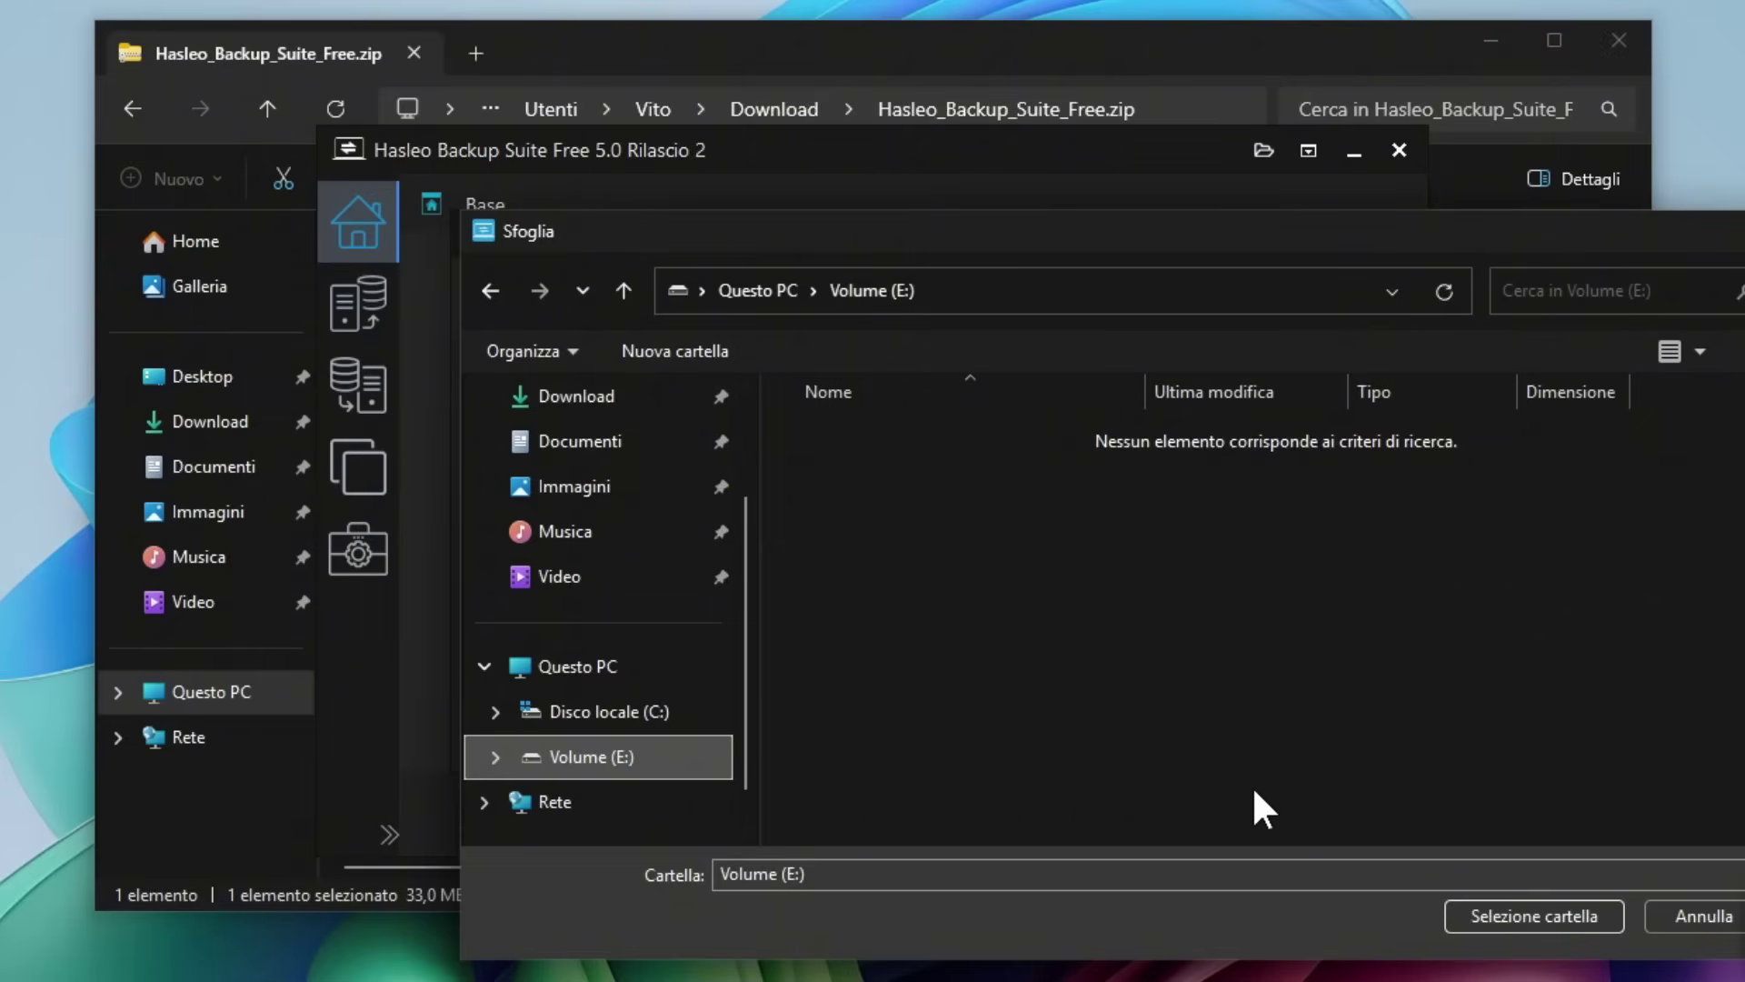
{"action": "left_click", "coordinate": [1527, 914]}
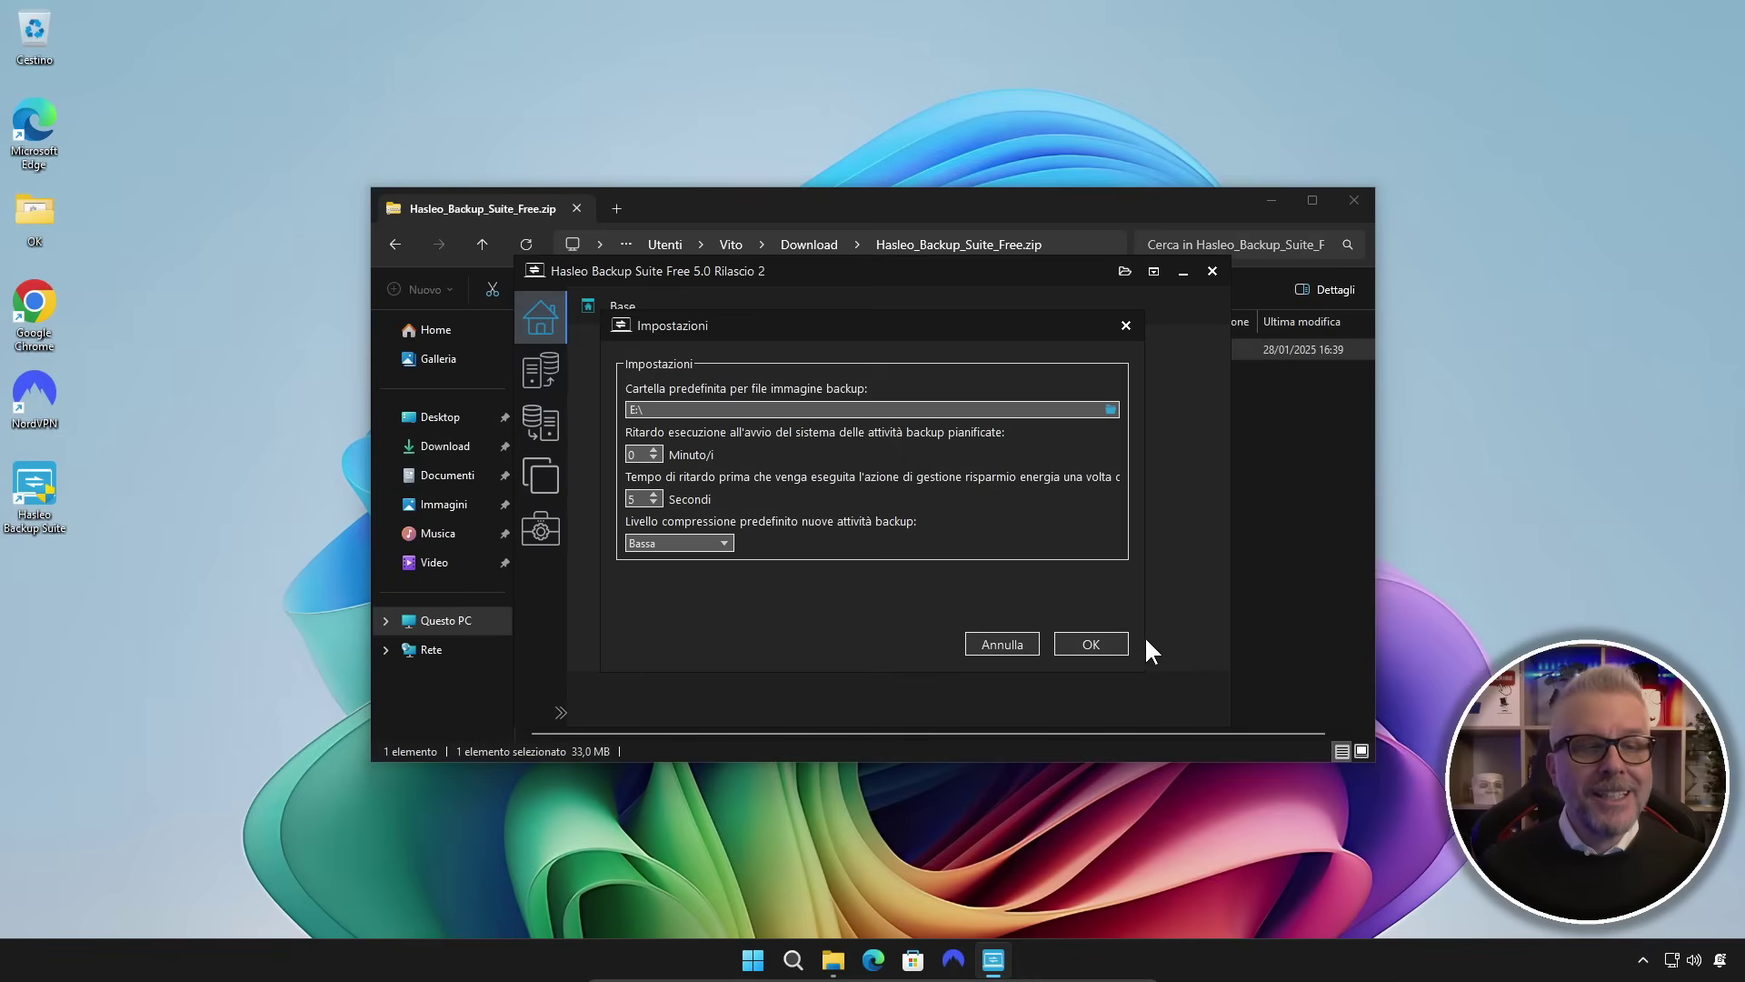
{"action": "left_click", "coordinate": [1088, 642]}
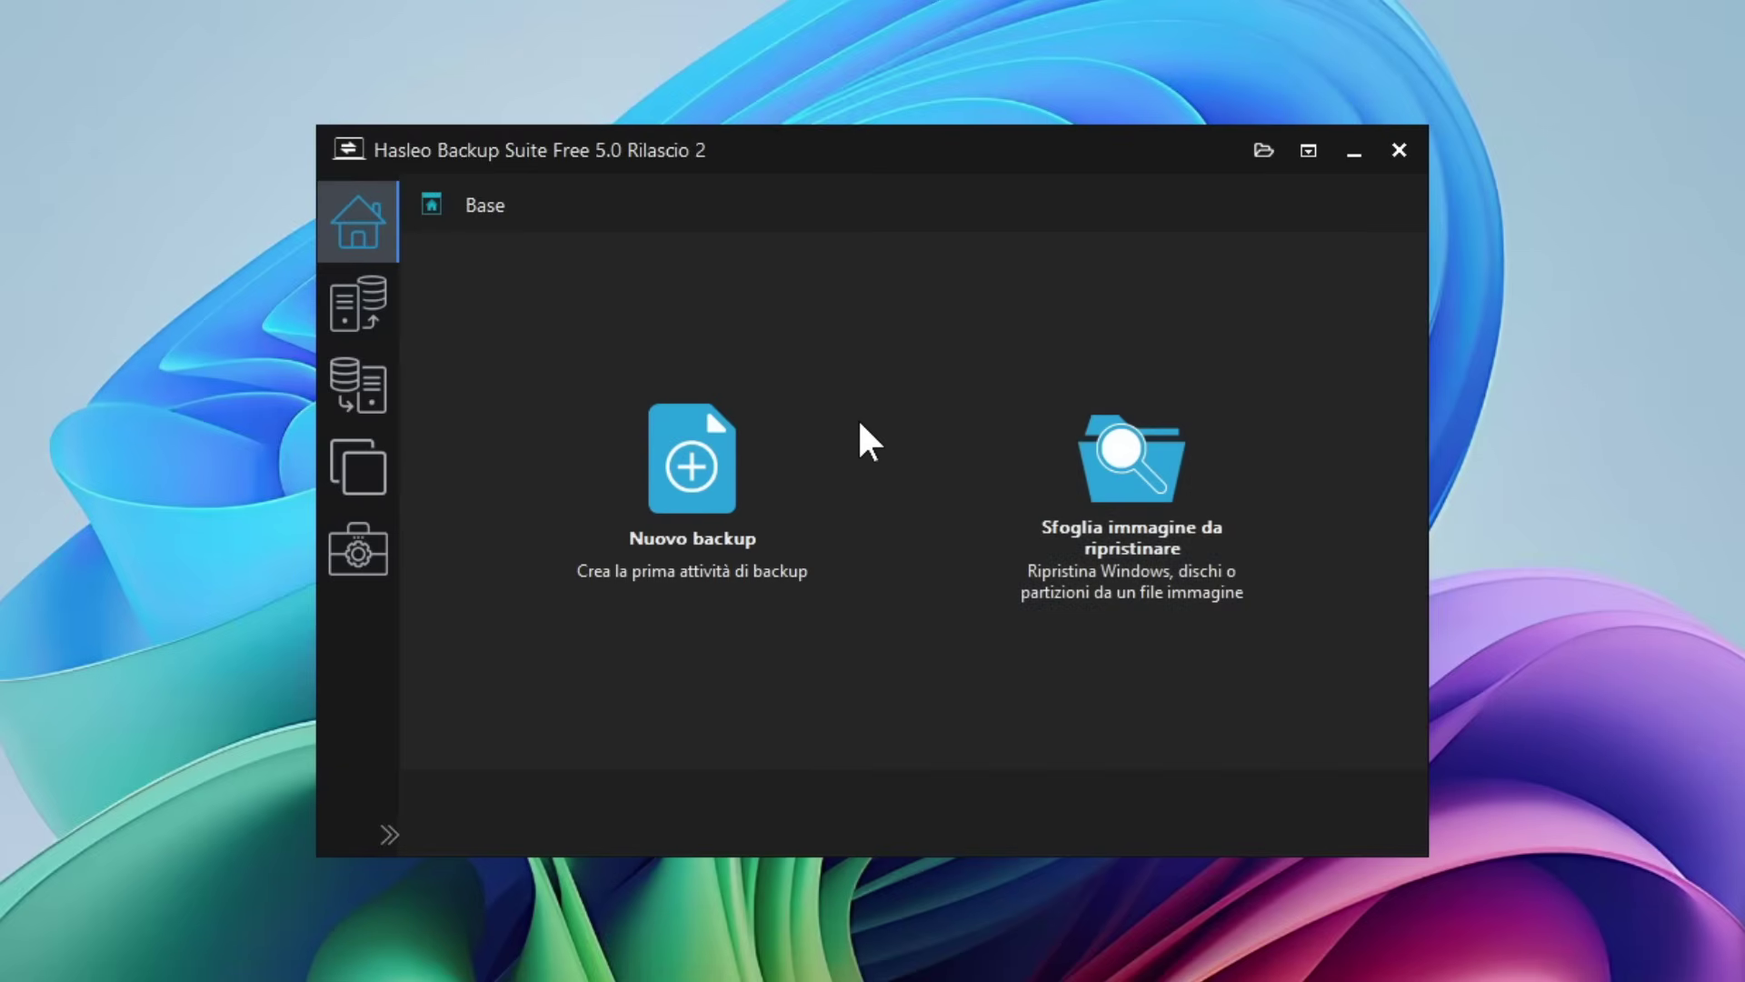
Start a new file backup and select the whole Documenti folder as its source
{"action": "left_click", "coordinate": [684, 465]}
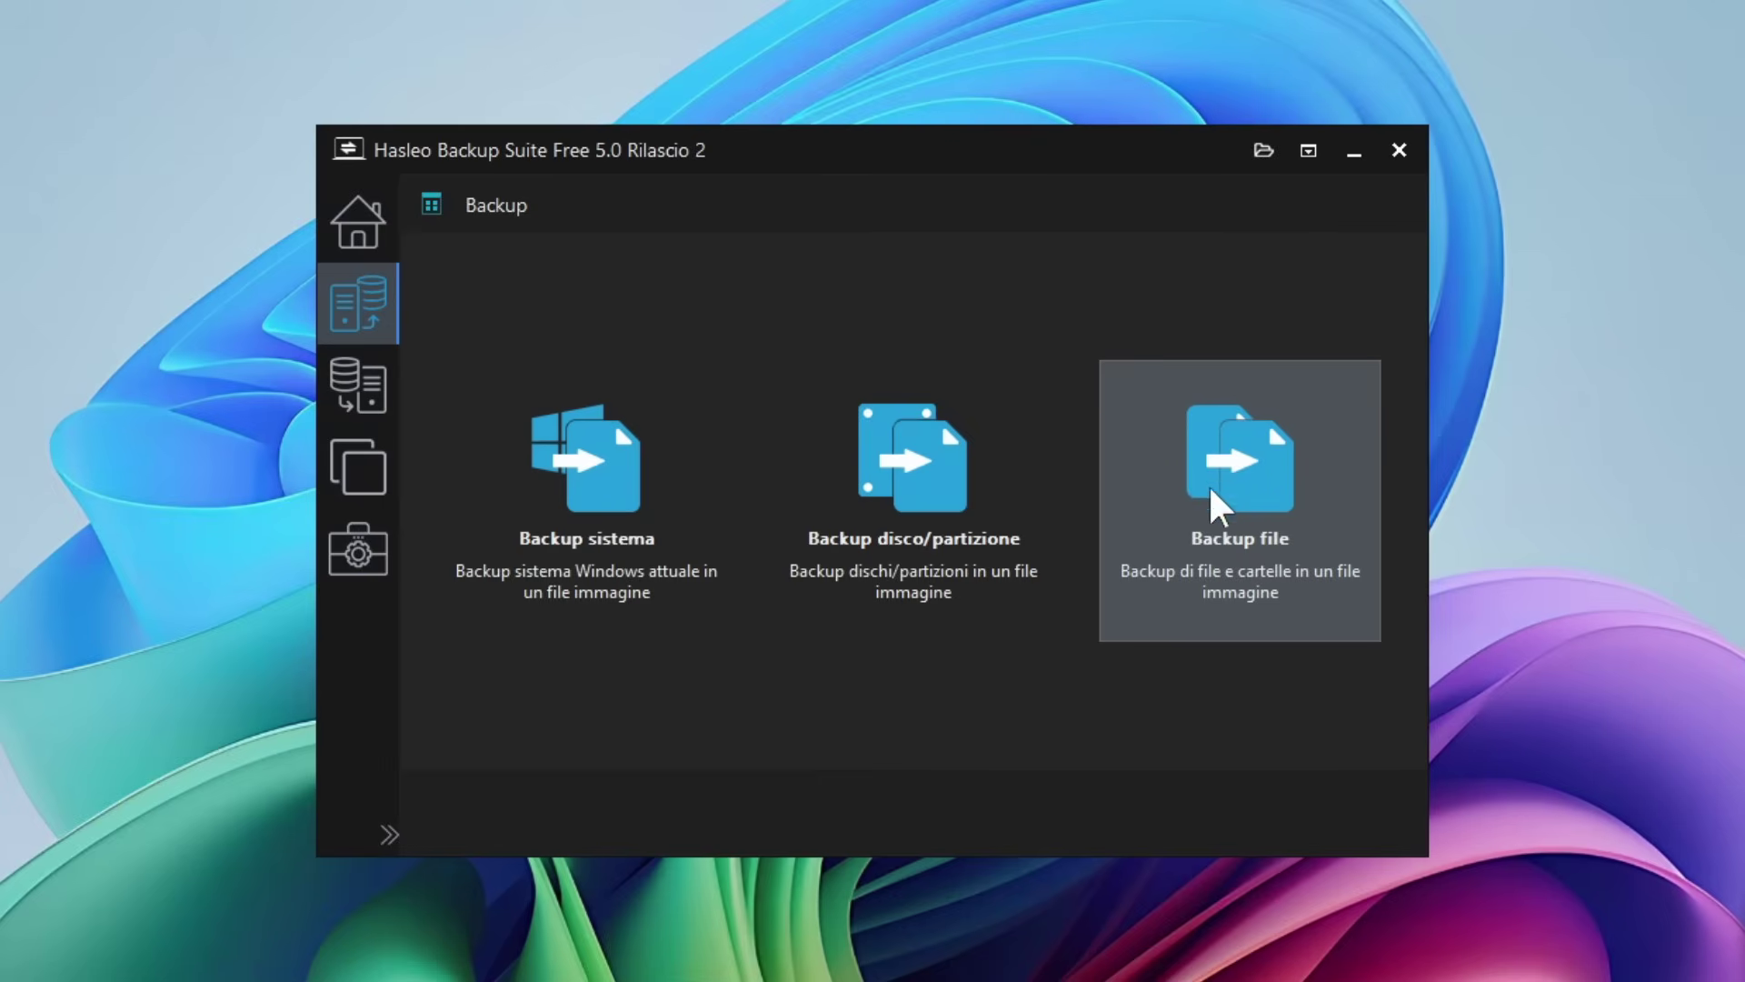
{"action": "left_click", "coordinate": [1242, 476]}
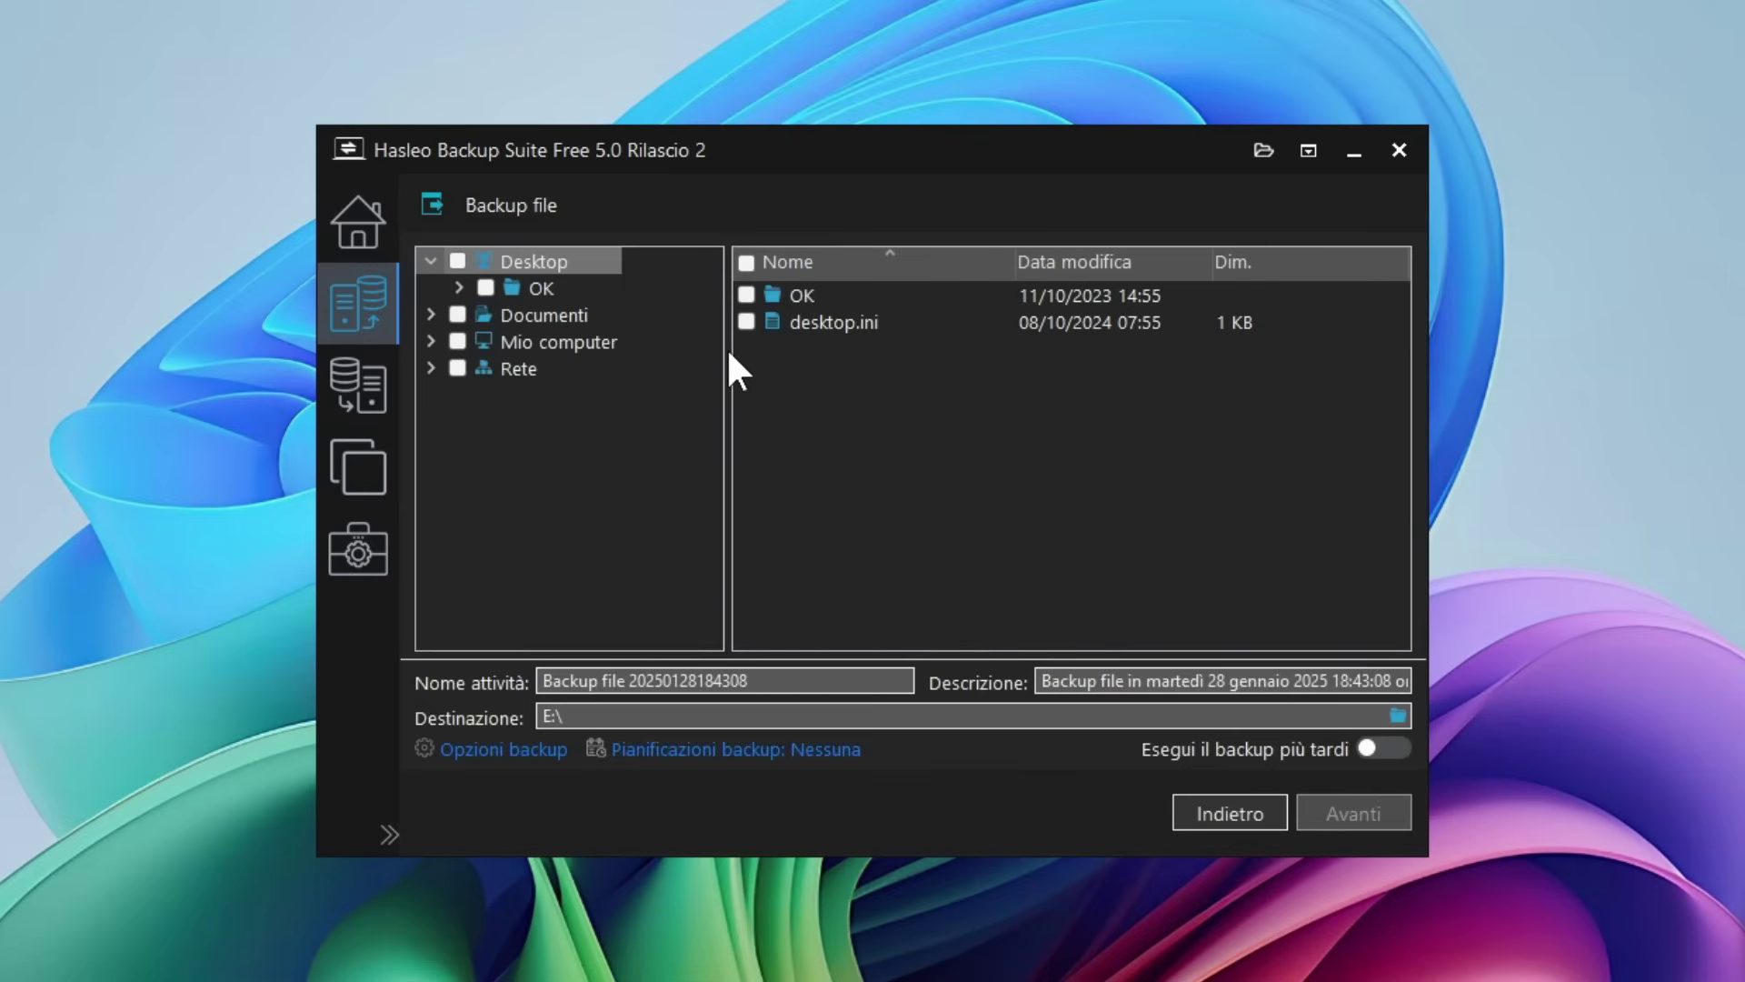
{"action": "left_click", "coordinate": [431, 314]}
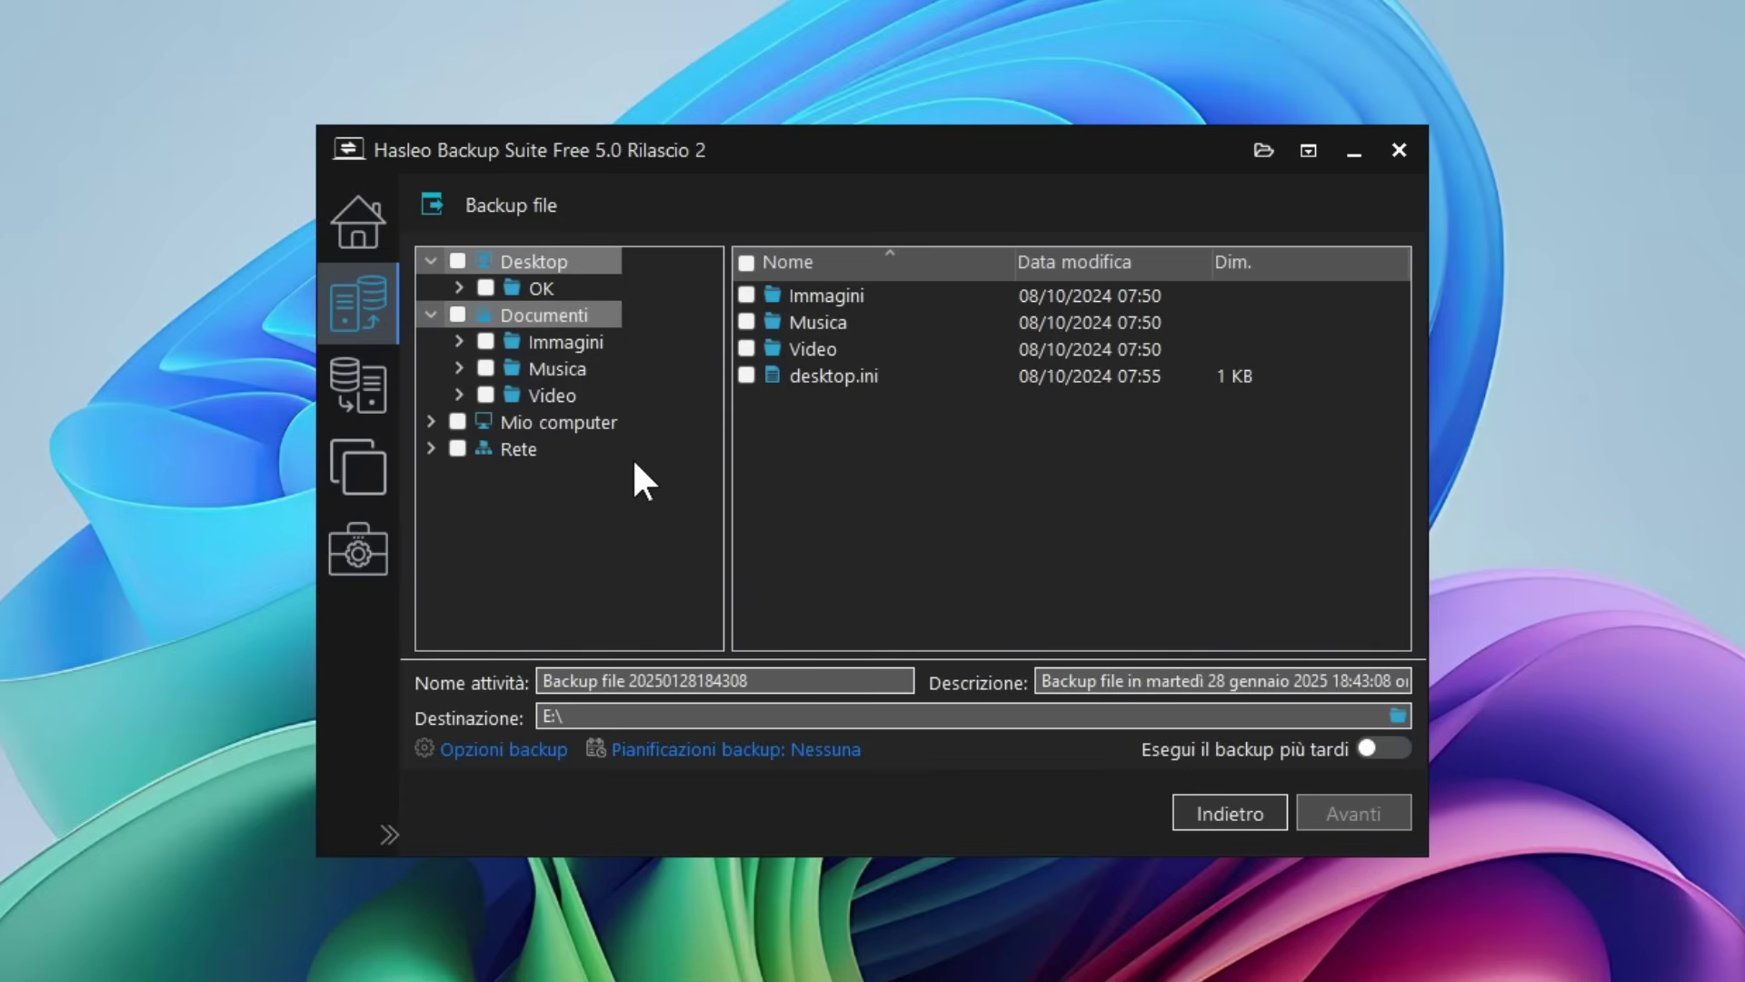
{"action": "left_click", "coordinate": [458, 315]}
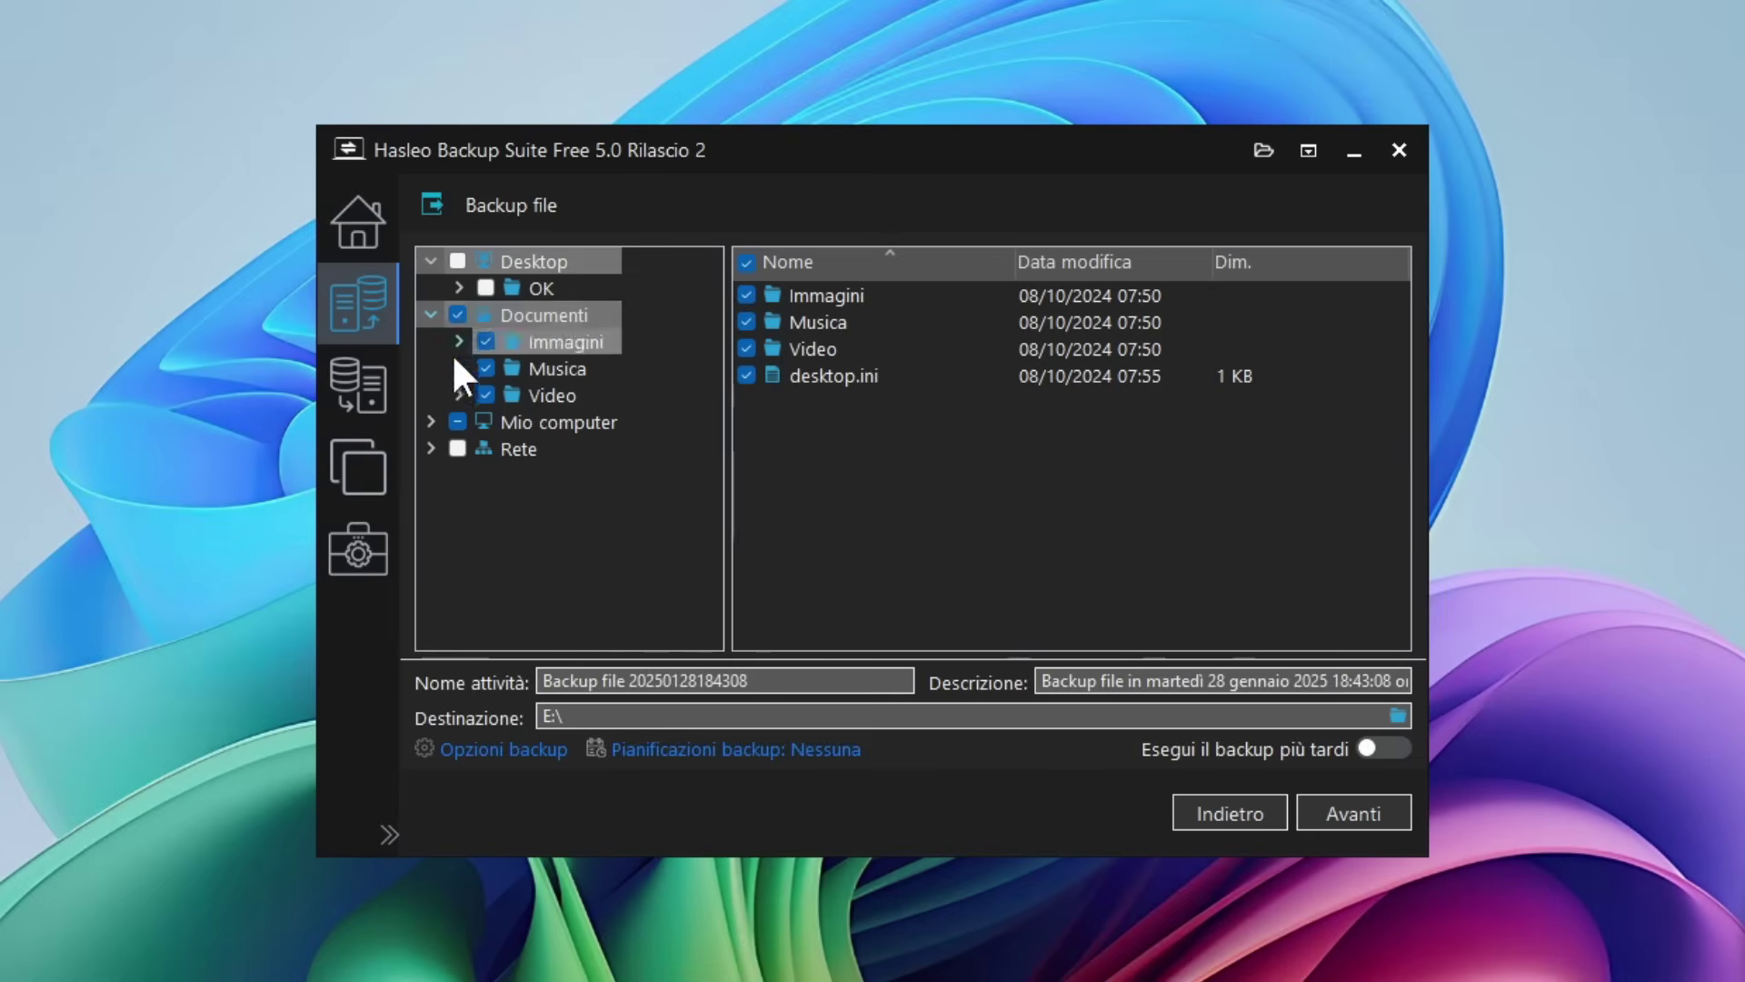
Look through the Disco locale (C:) folders in the source tree, then run the file backup to E:\ and close its progress page
{"action": "left_click", "coordinate": [431, 422]}
{"action": "left_click", "coordinate": [459, 448]}
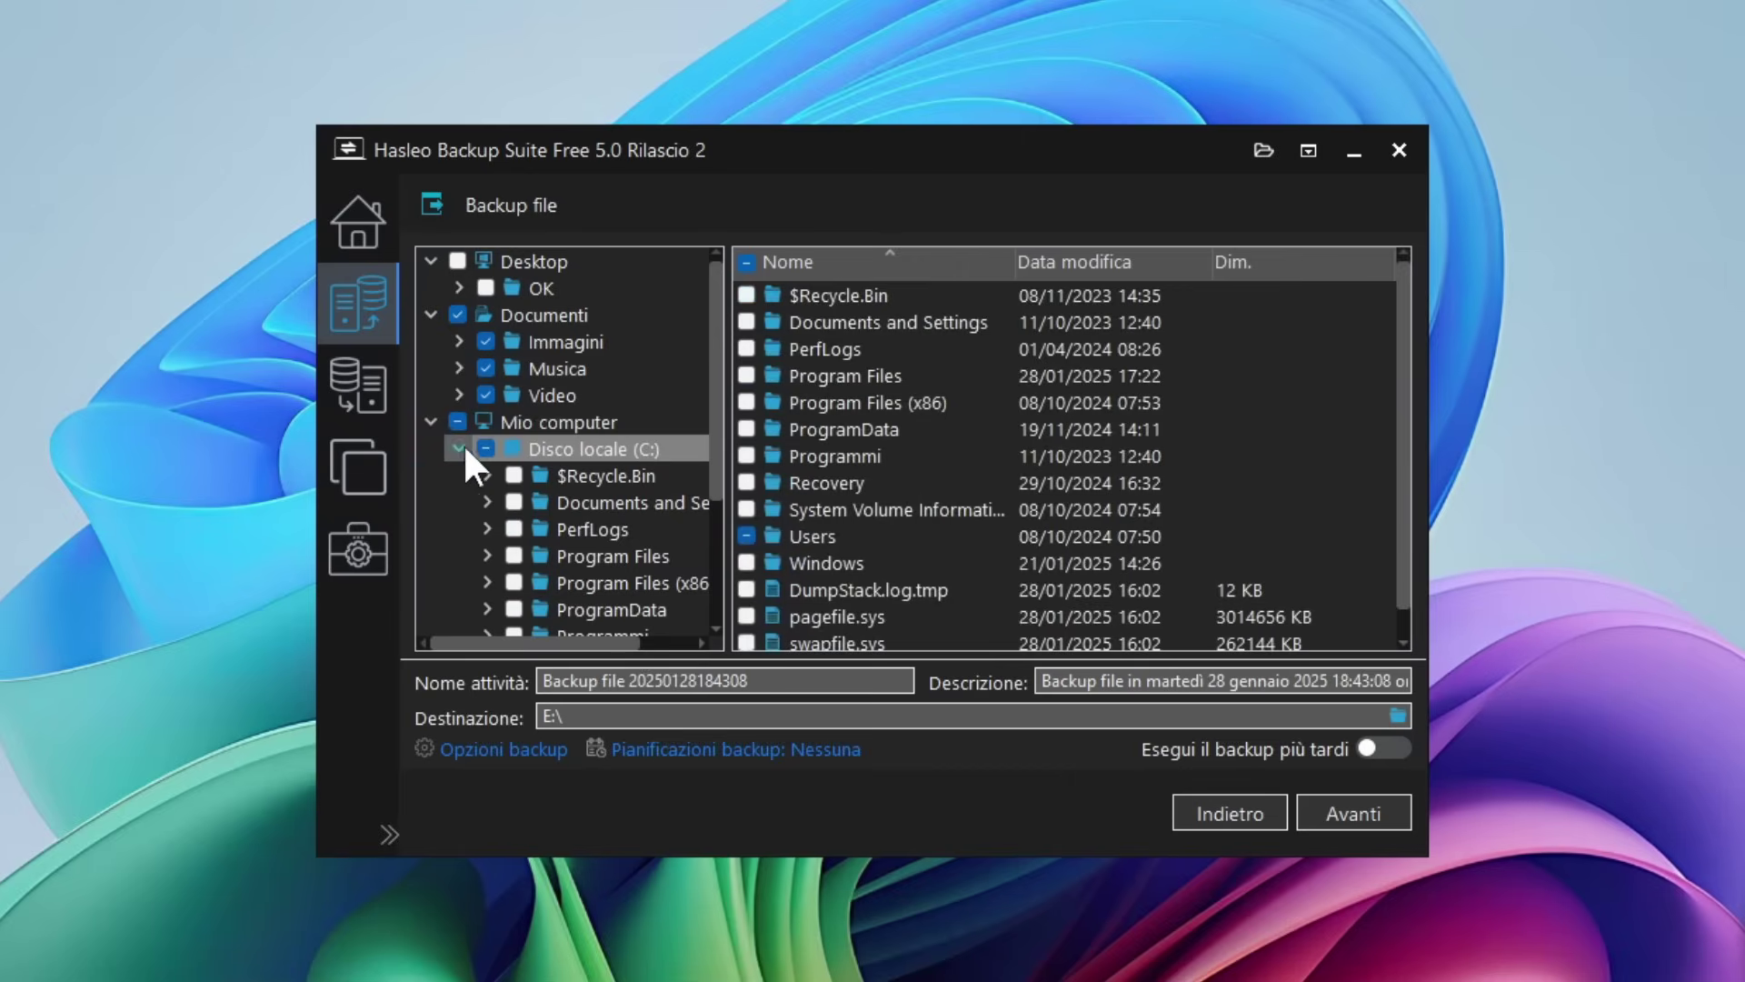
{"action": "scroll", "coordinate": [565, 507], "scroll_direction": "down", "scroll_amount": 1}
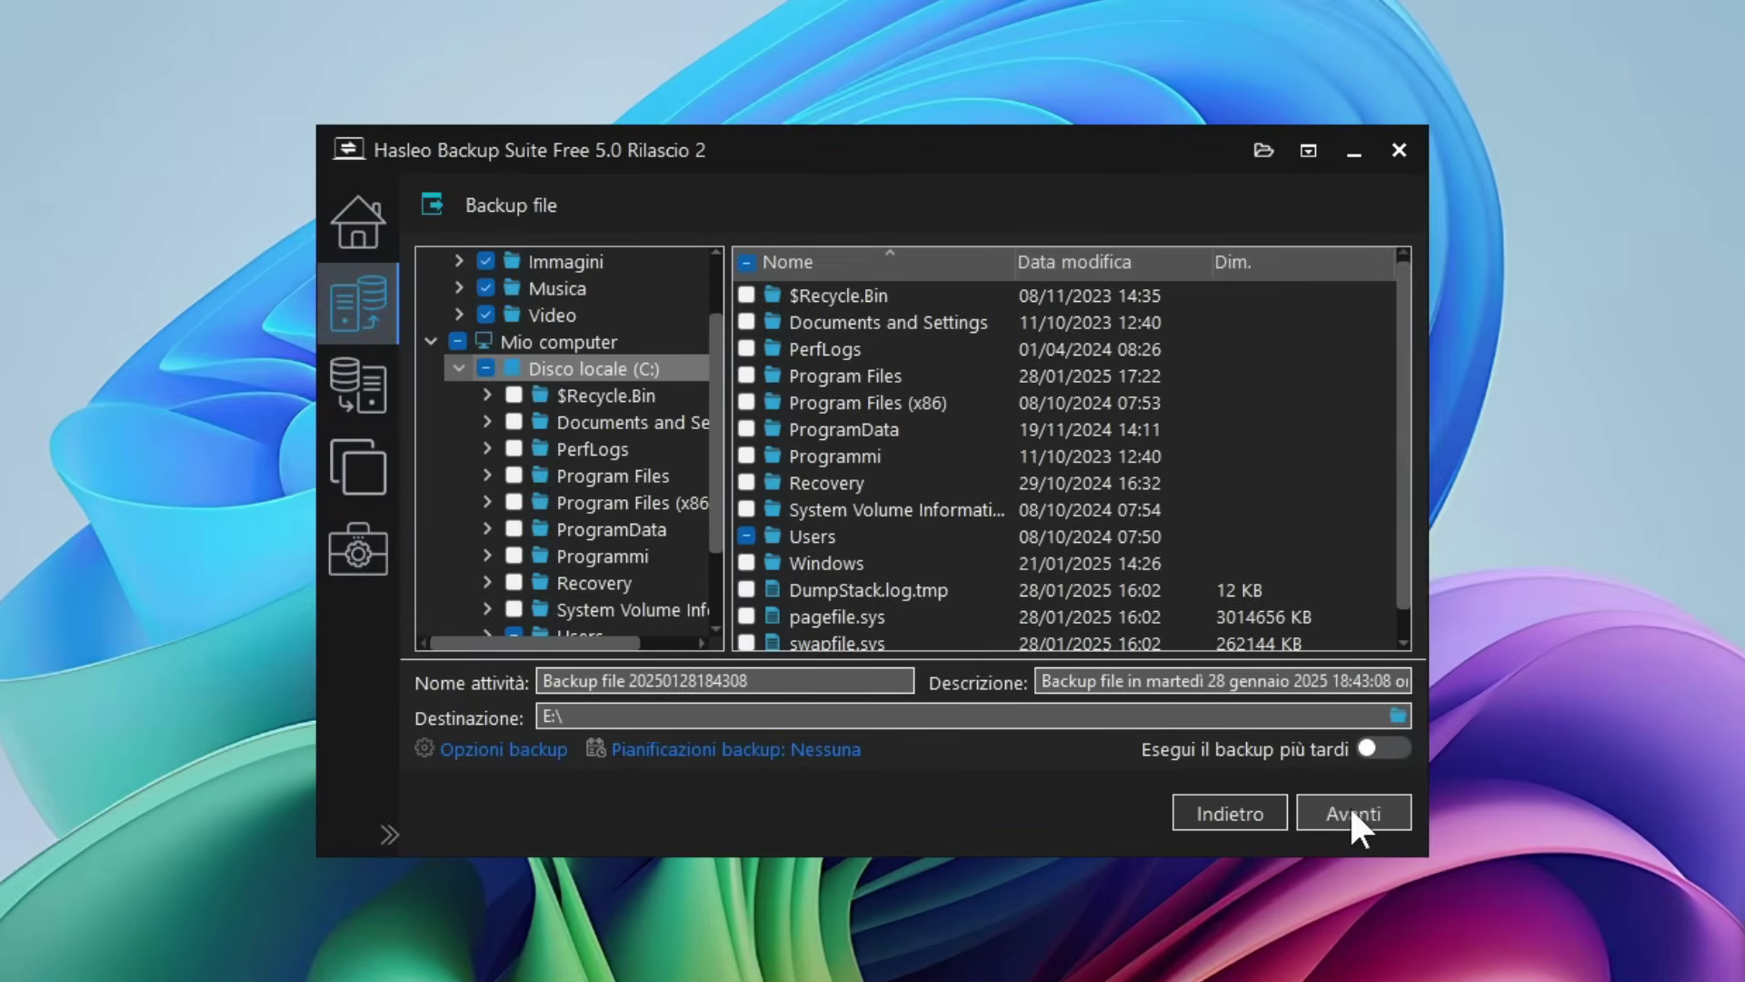
{"action": "left_click", "coordinate": [1181, 698]}
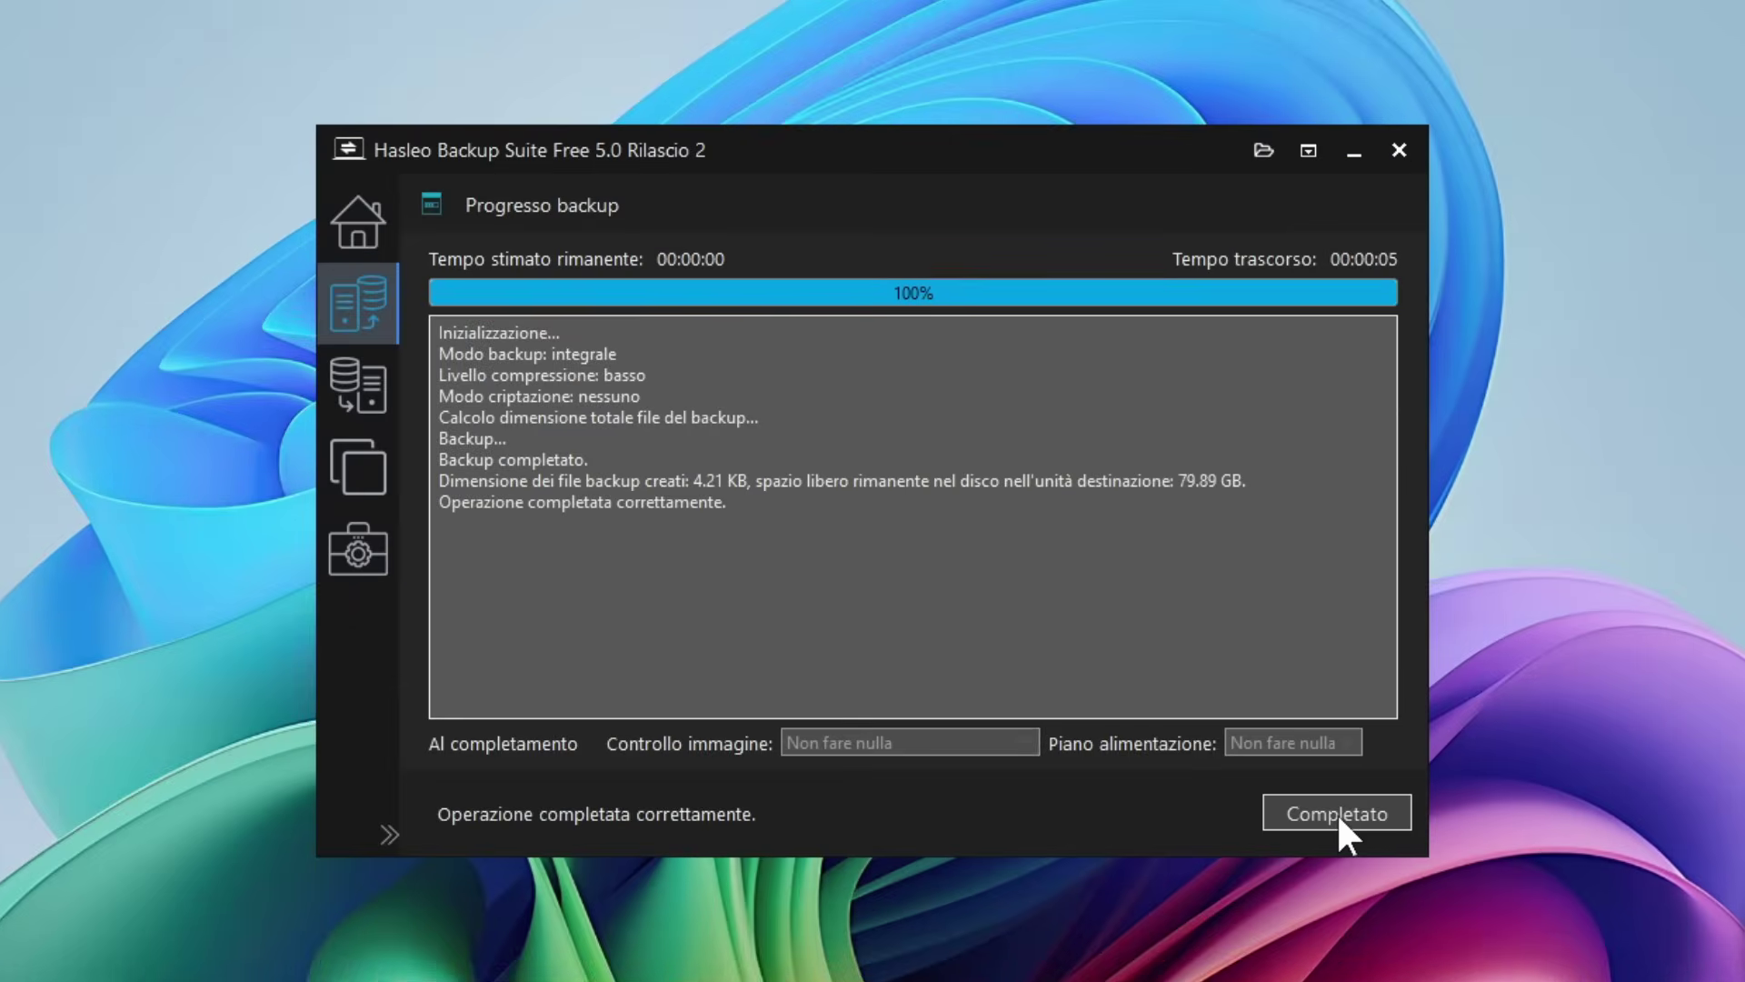
{"action": "left_click", "coordinate": [1310, 798]}
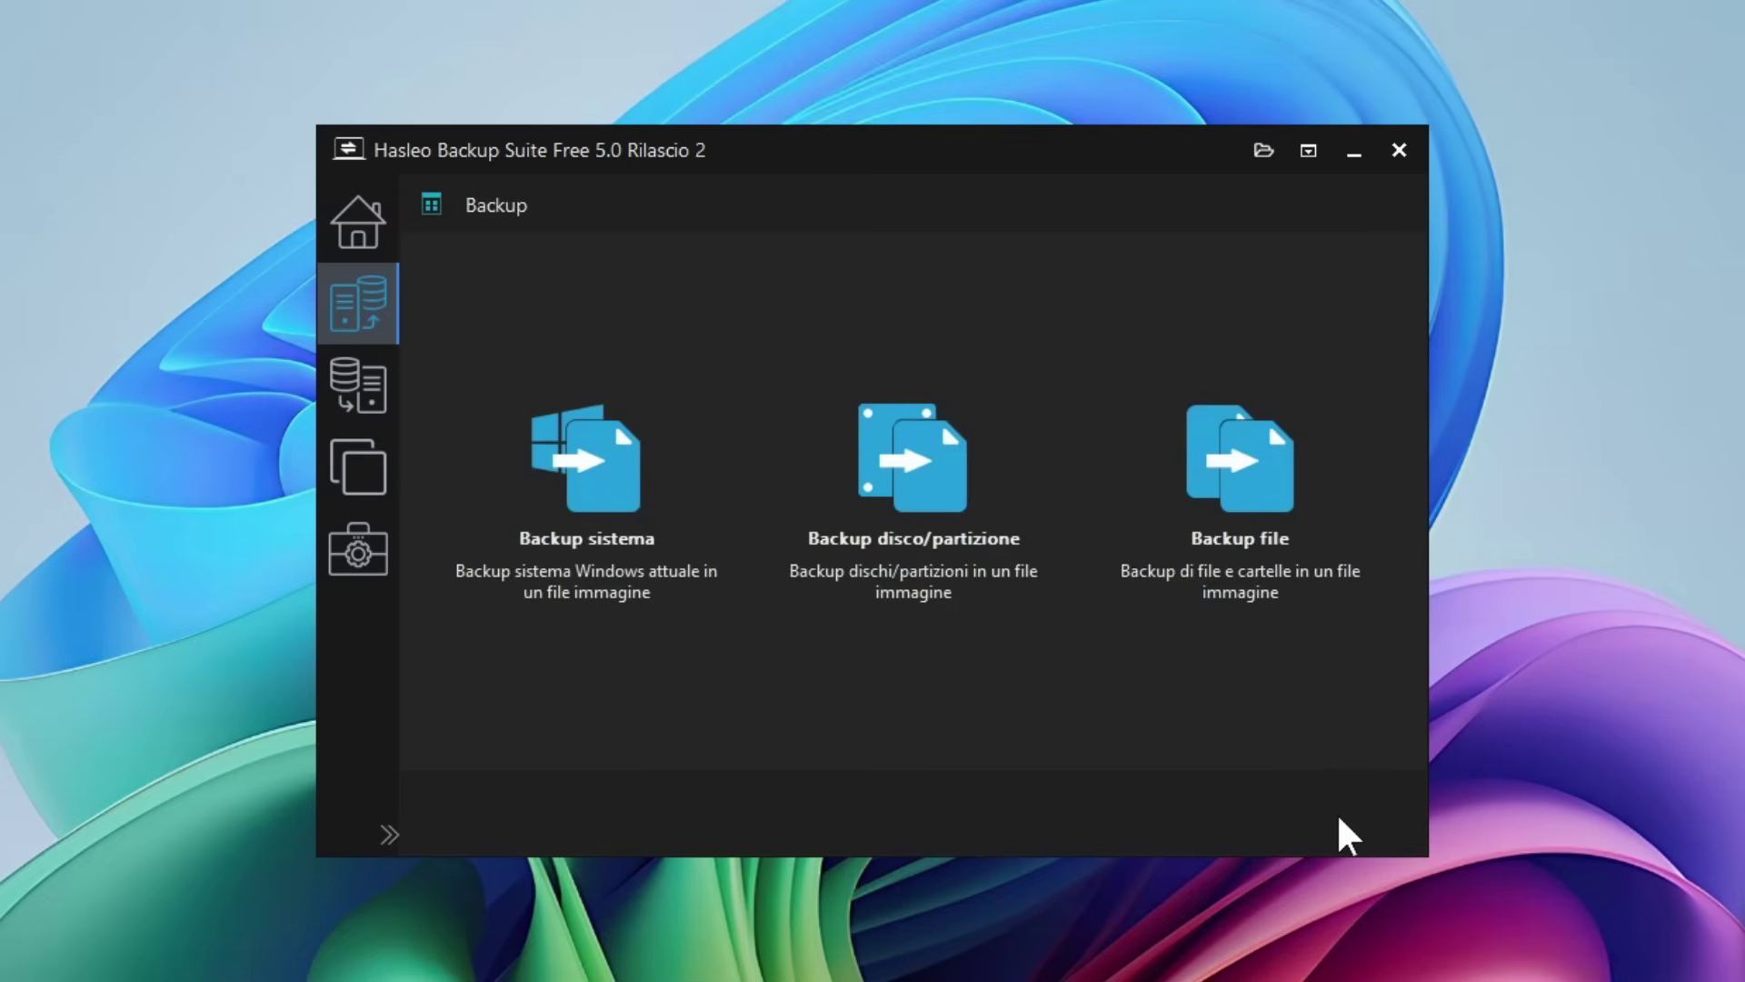
Run an incremental backup of the existing file backup task from the Base page and close its progress page
{"action": "left_click", "coordinate": [361, 218]}
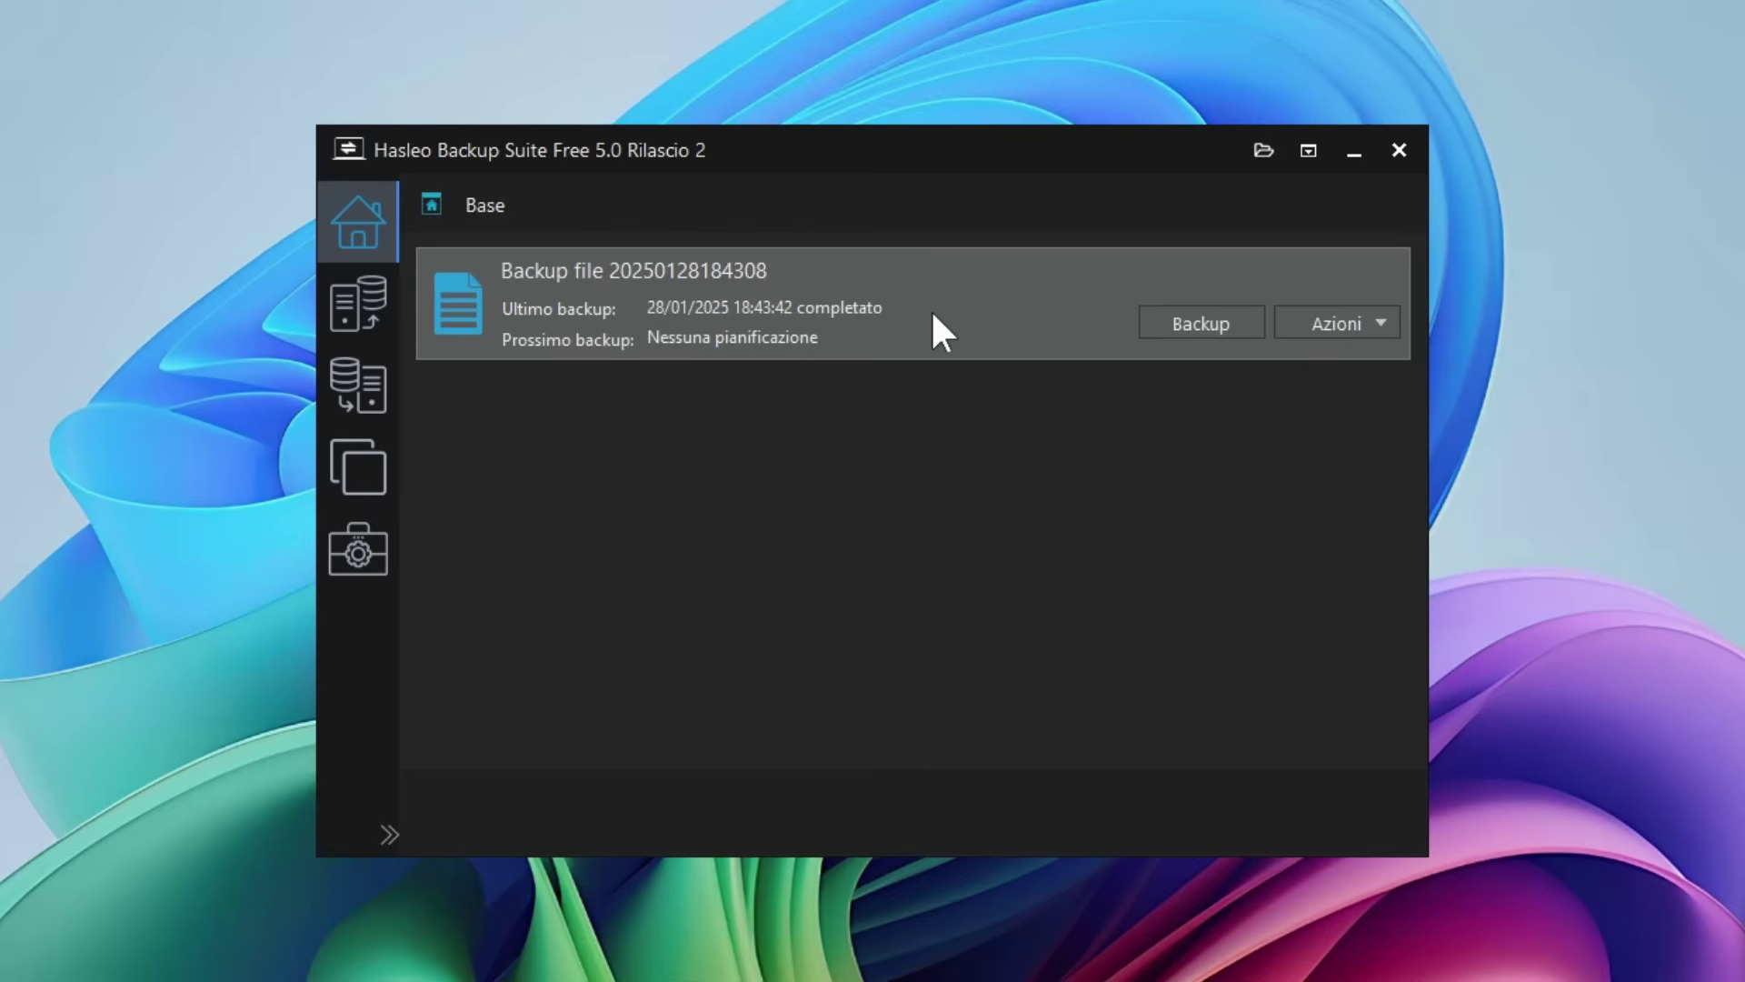
{"action": "left_click", "coordinate": [1377, 324]}
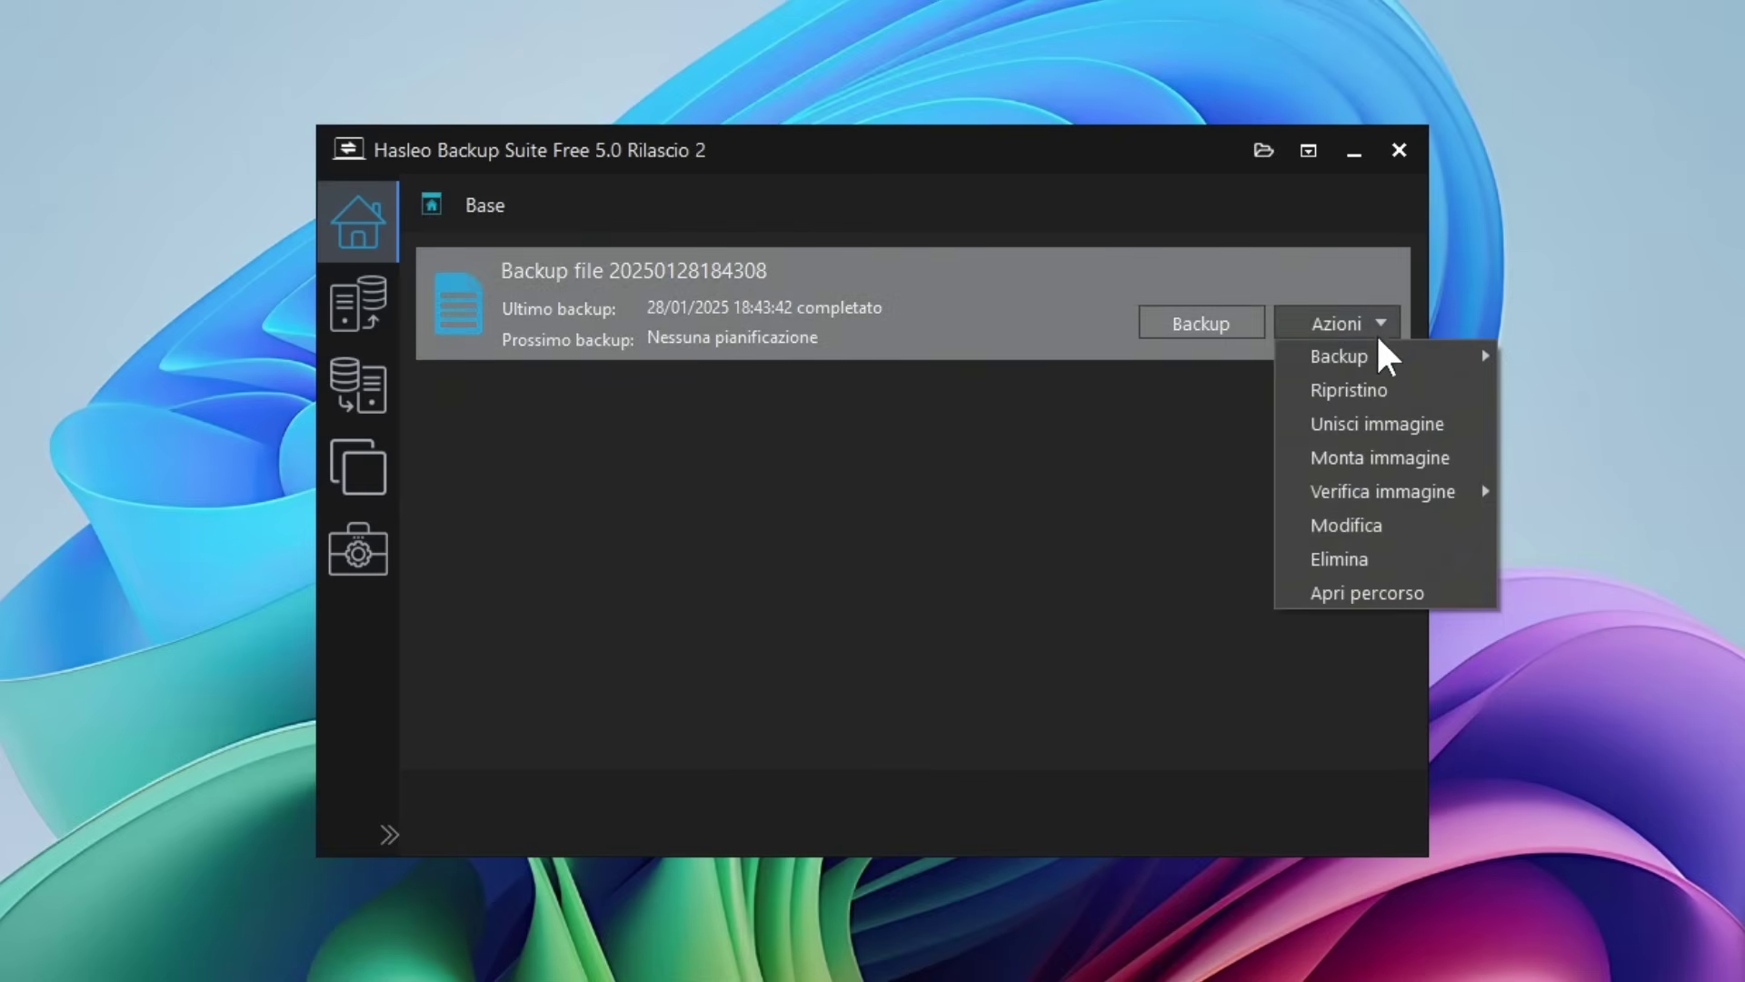
{"action": "mouse_move", "coordinate": [1364, 372]}
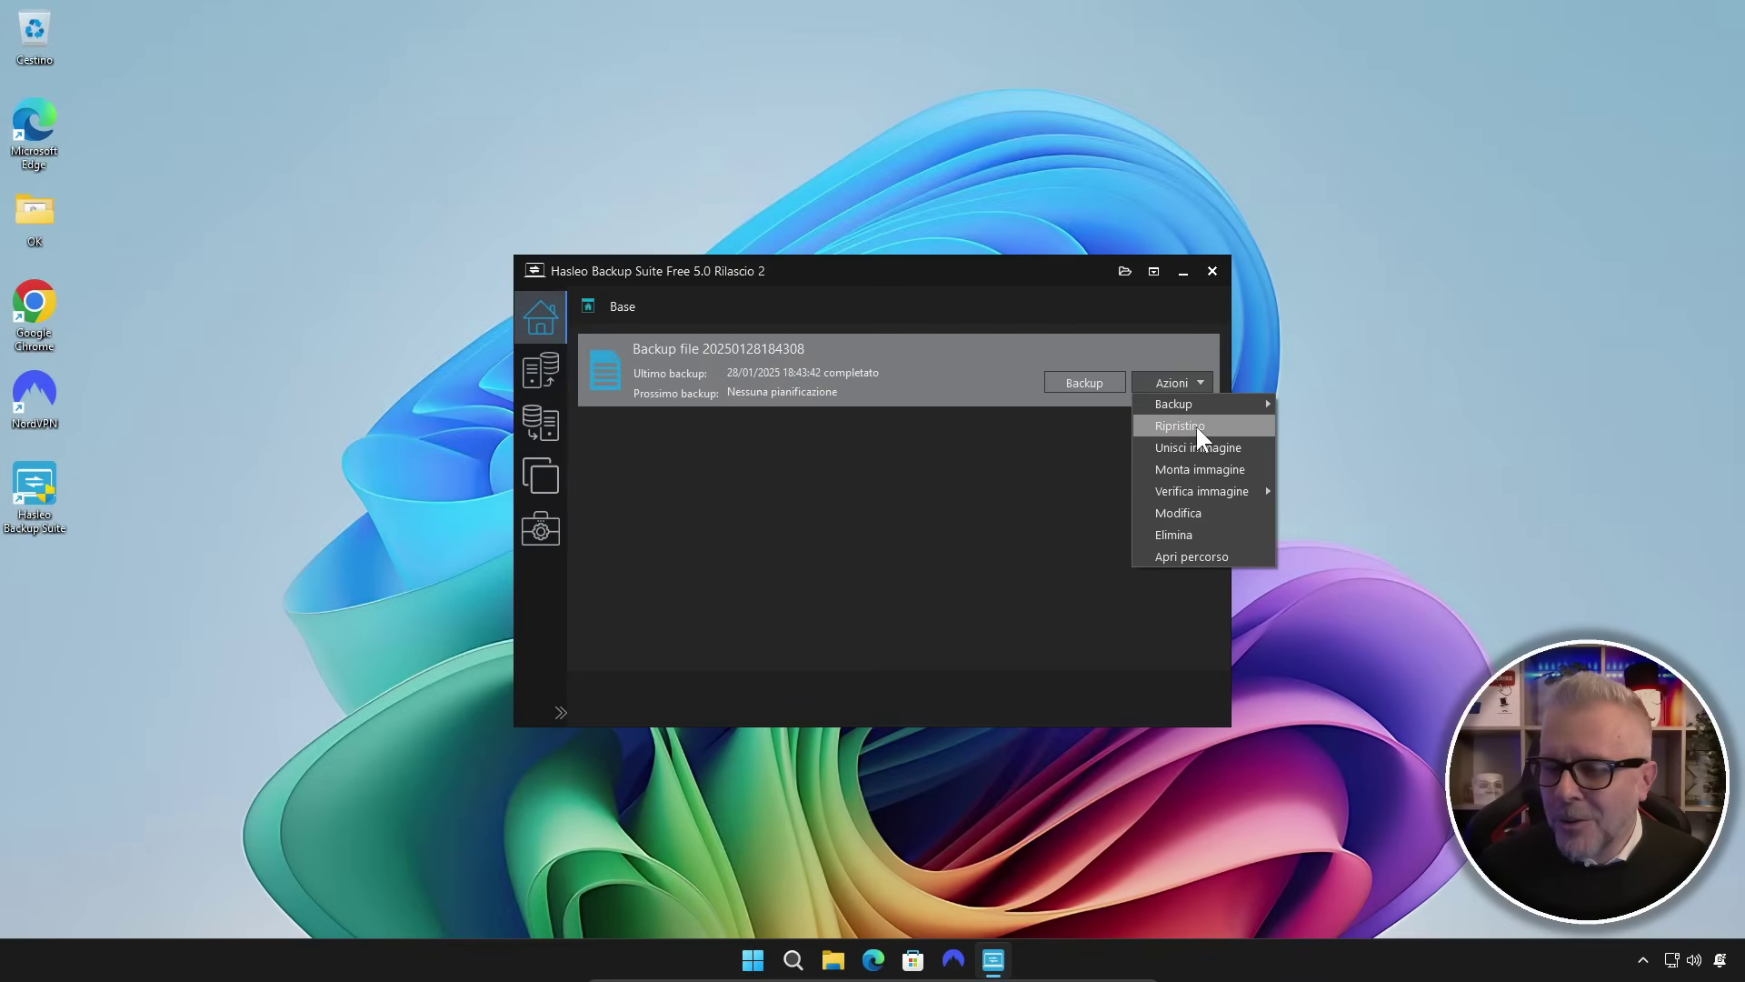
{"action": "mouse_move", "coordinate": [1245, 406]}
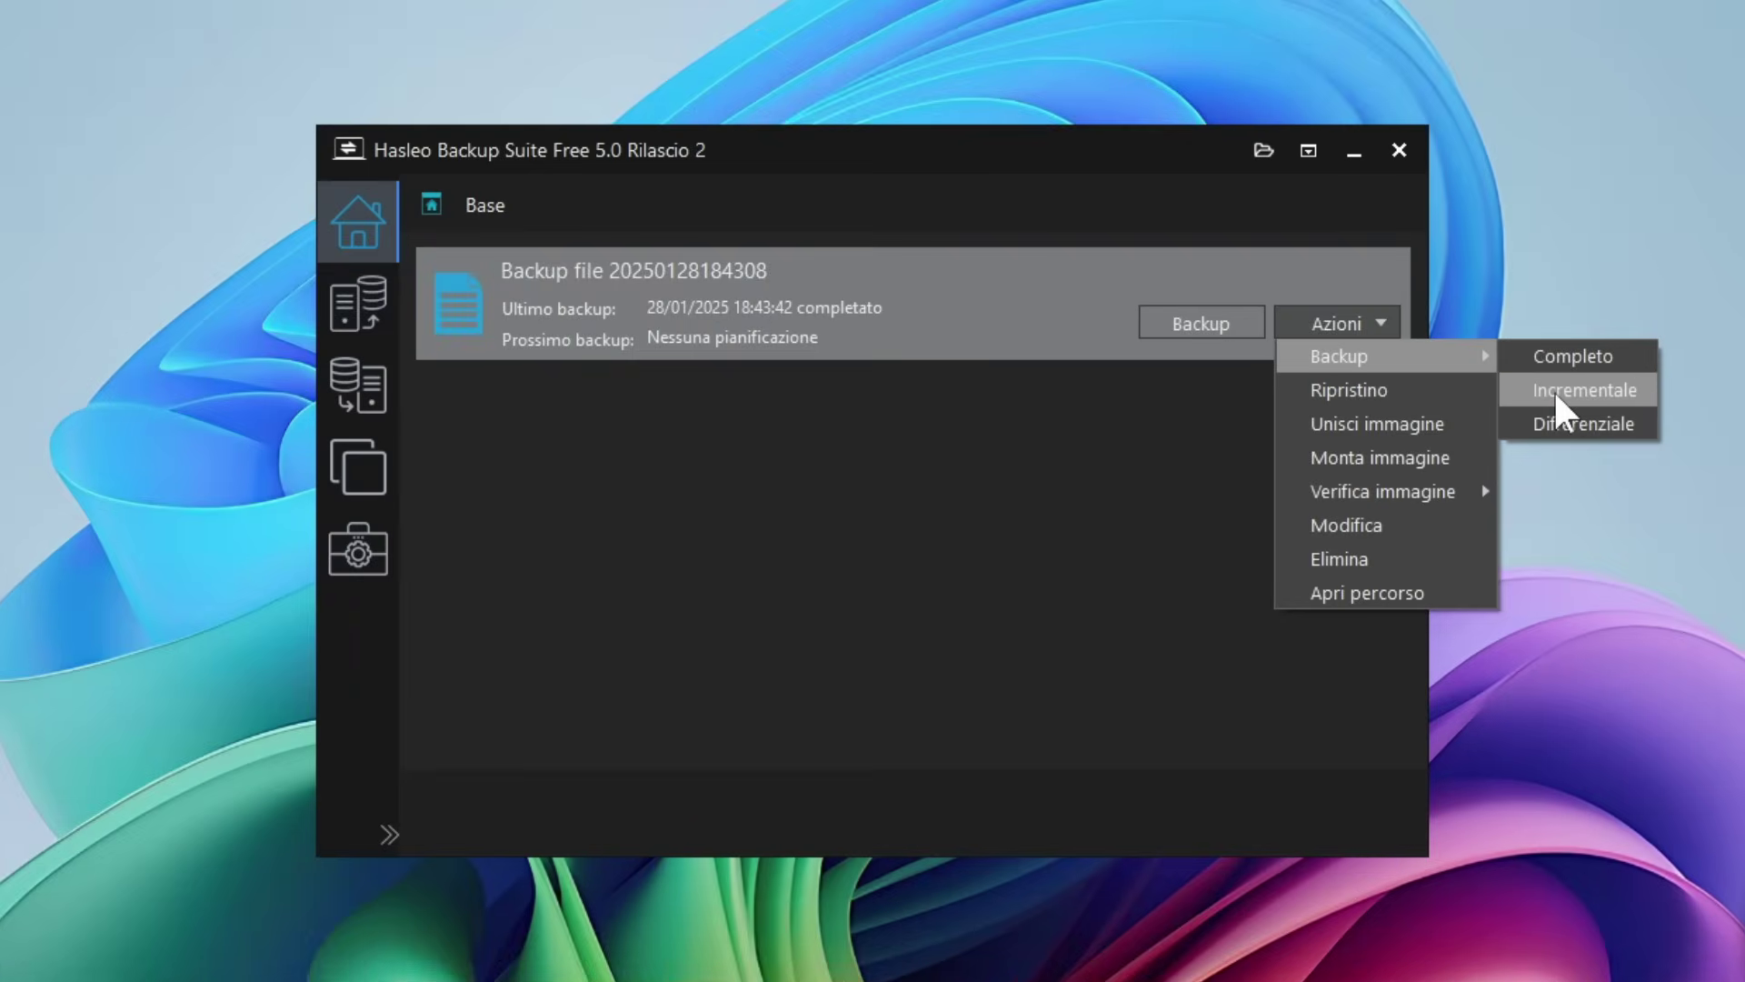
{"action": "left_click", "coordinate": [1317, 427]}
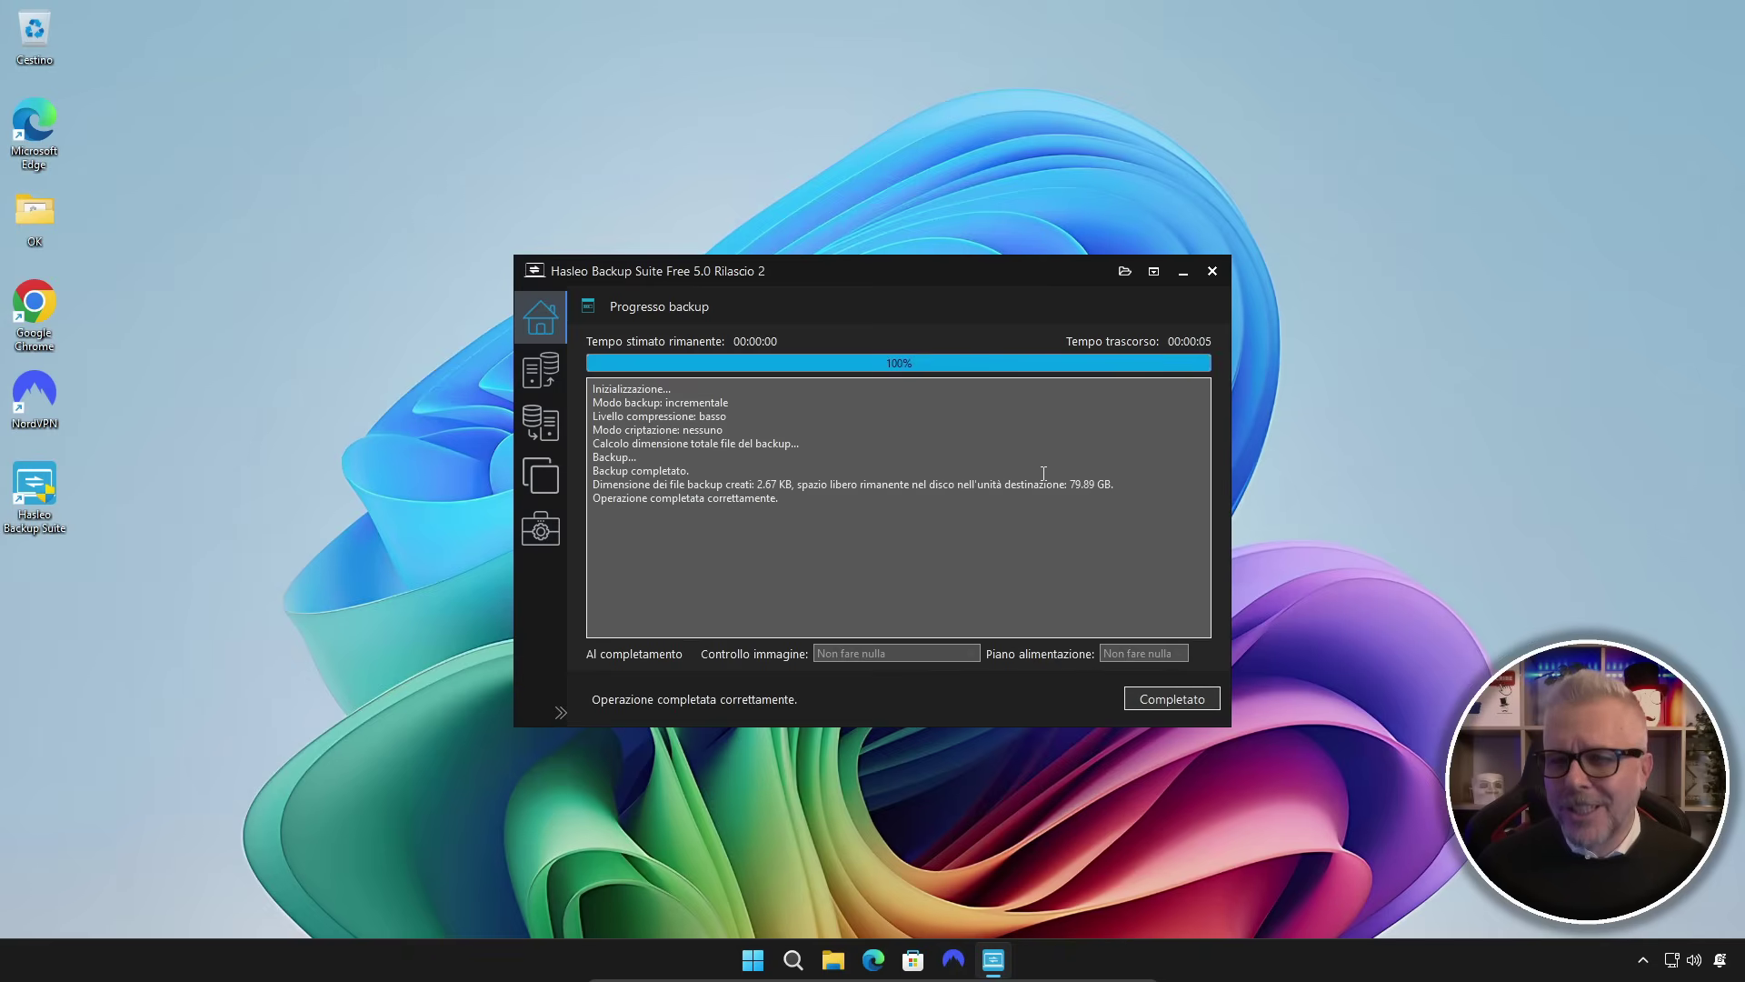
{"action": "left_click", "coordinate": [1181, 700]}
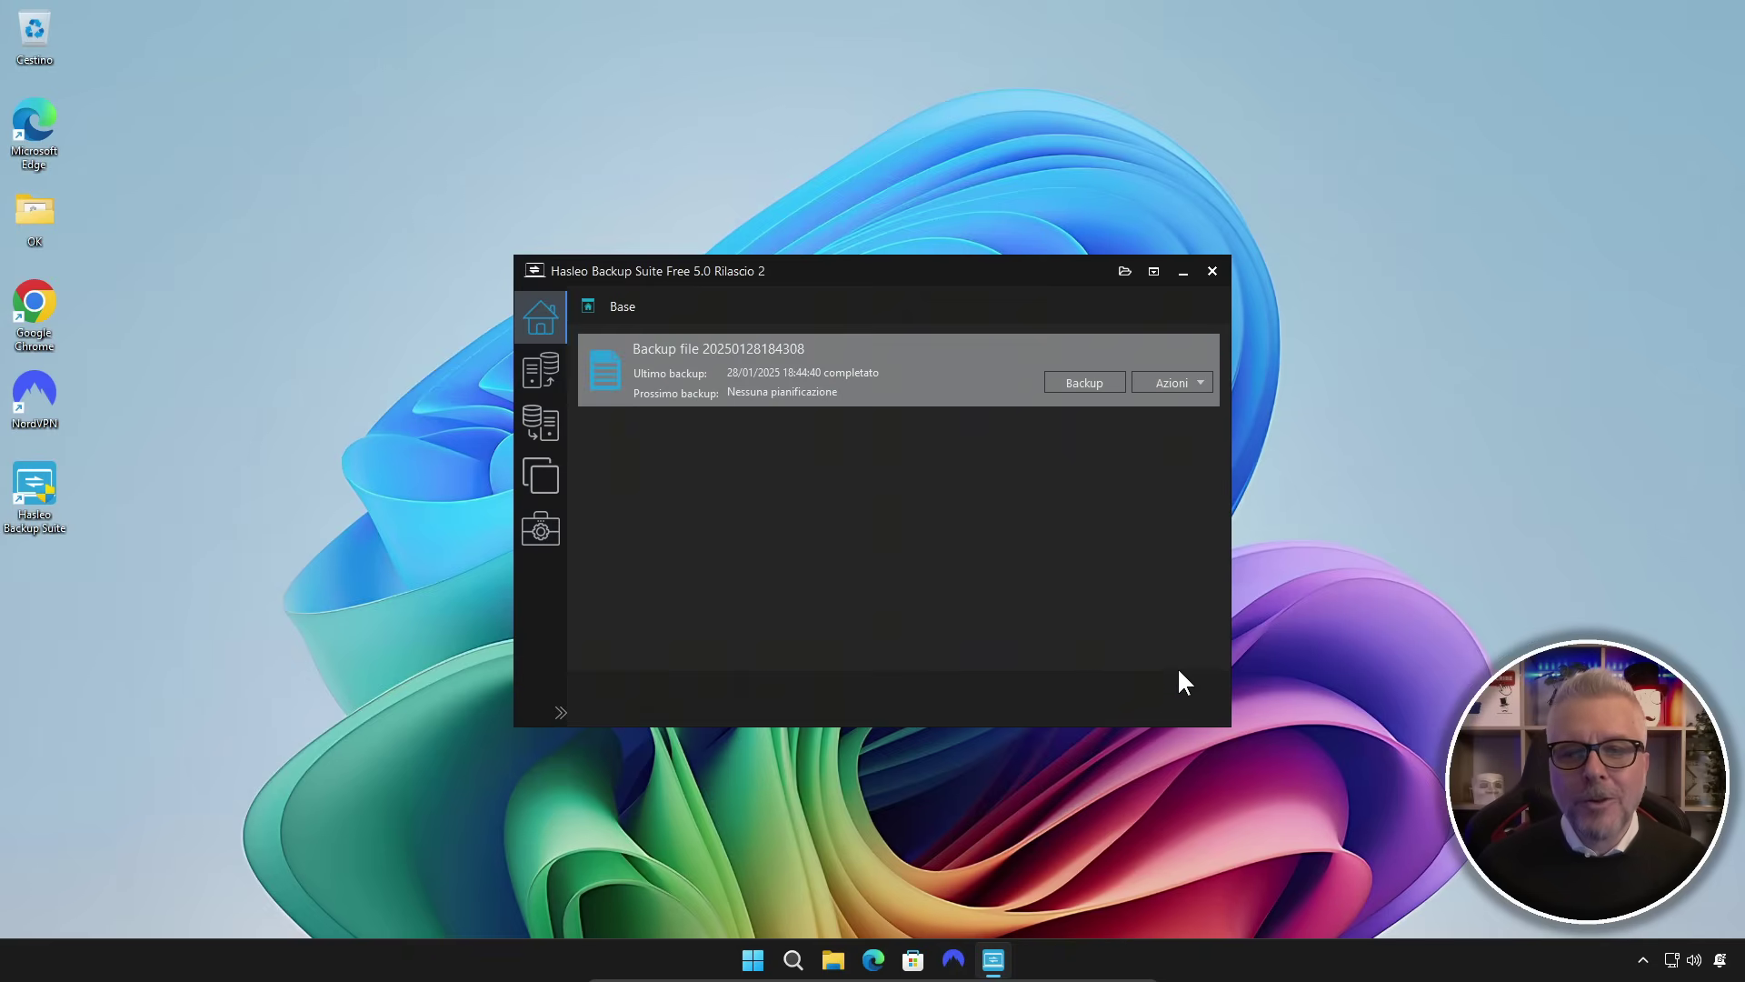
Start a restore of the file backup, select everything under (C:), and expand the tree to the subfolders of Documents
{"action": "left_click", "coordinate": [1200, 382]}
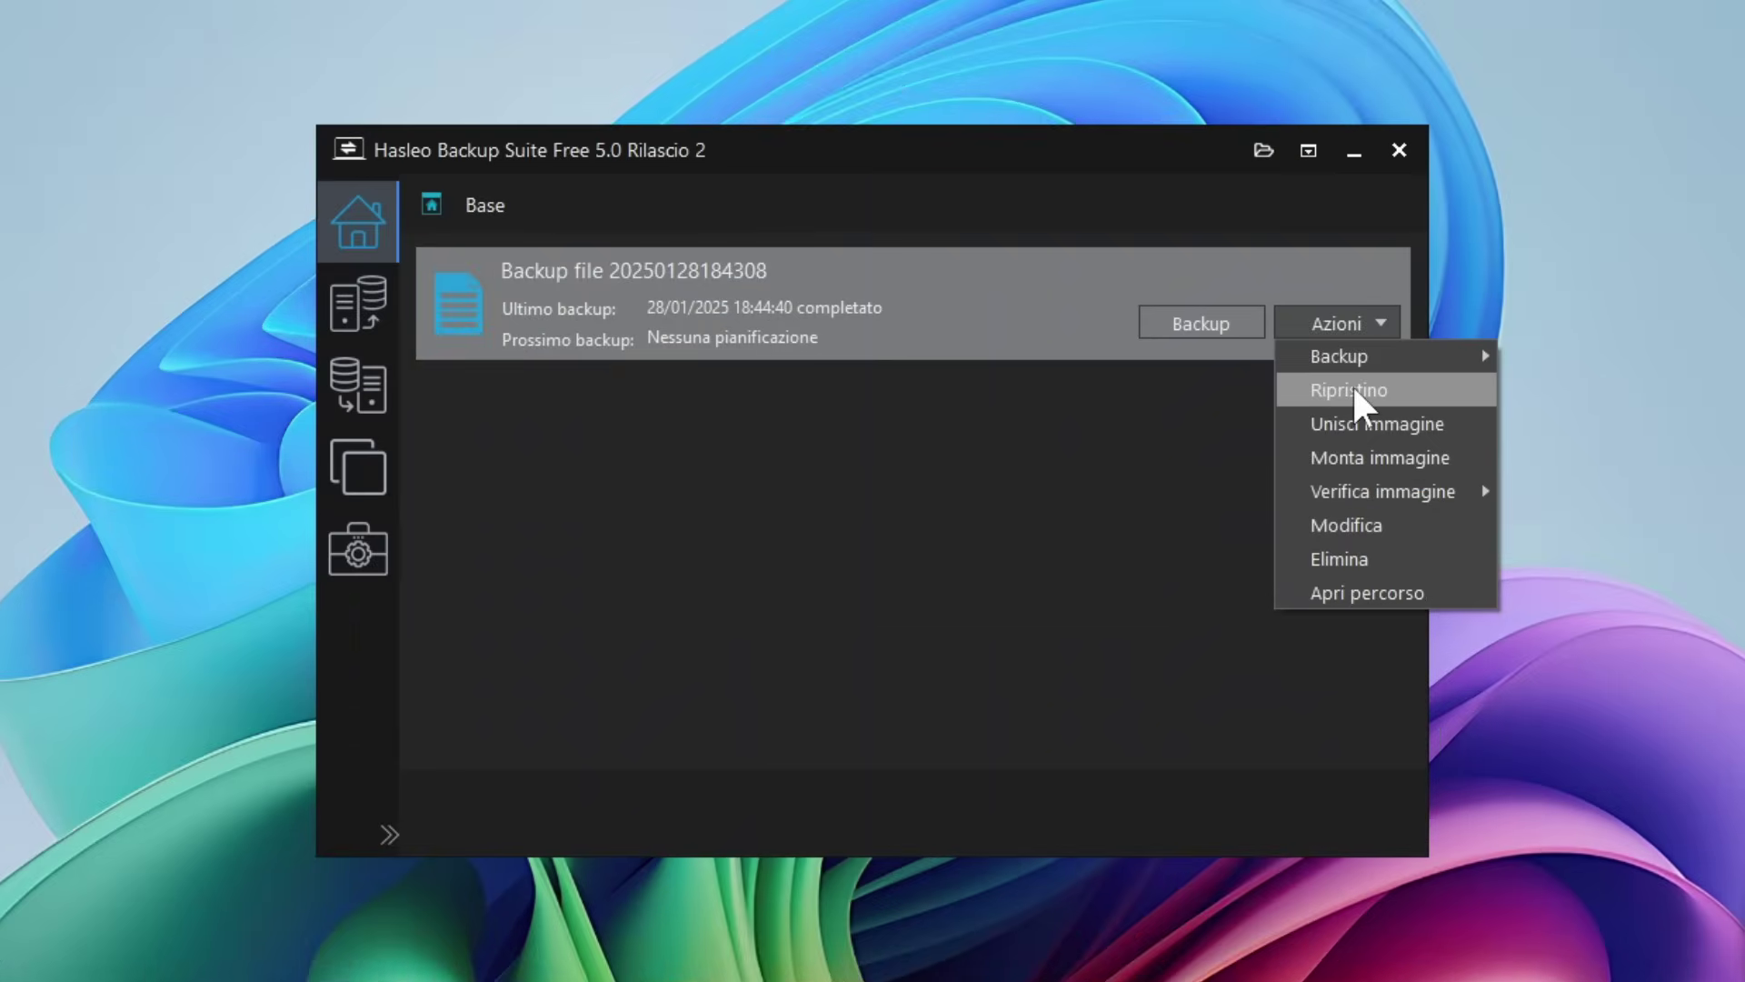
{"action": "left_click", "coordinate": [1352, 389]}
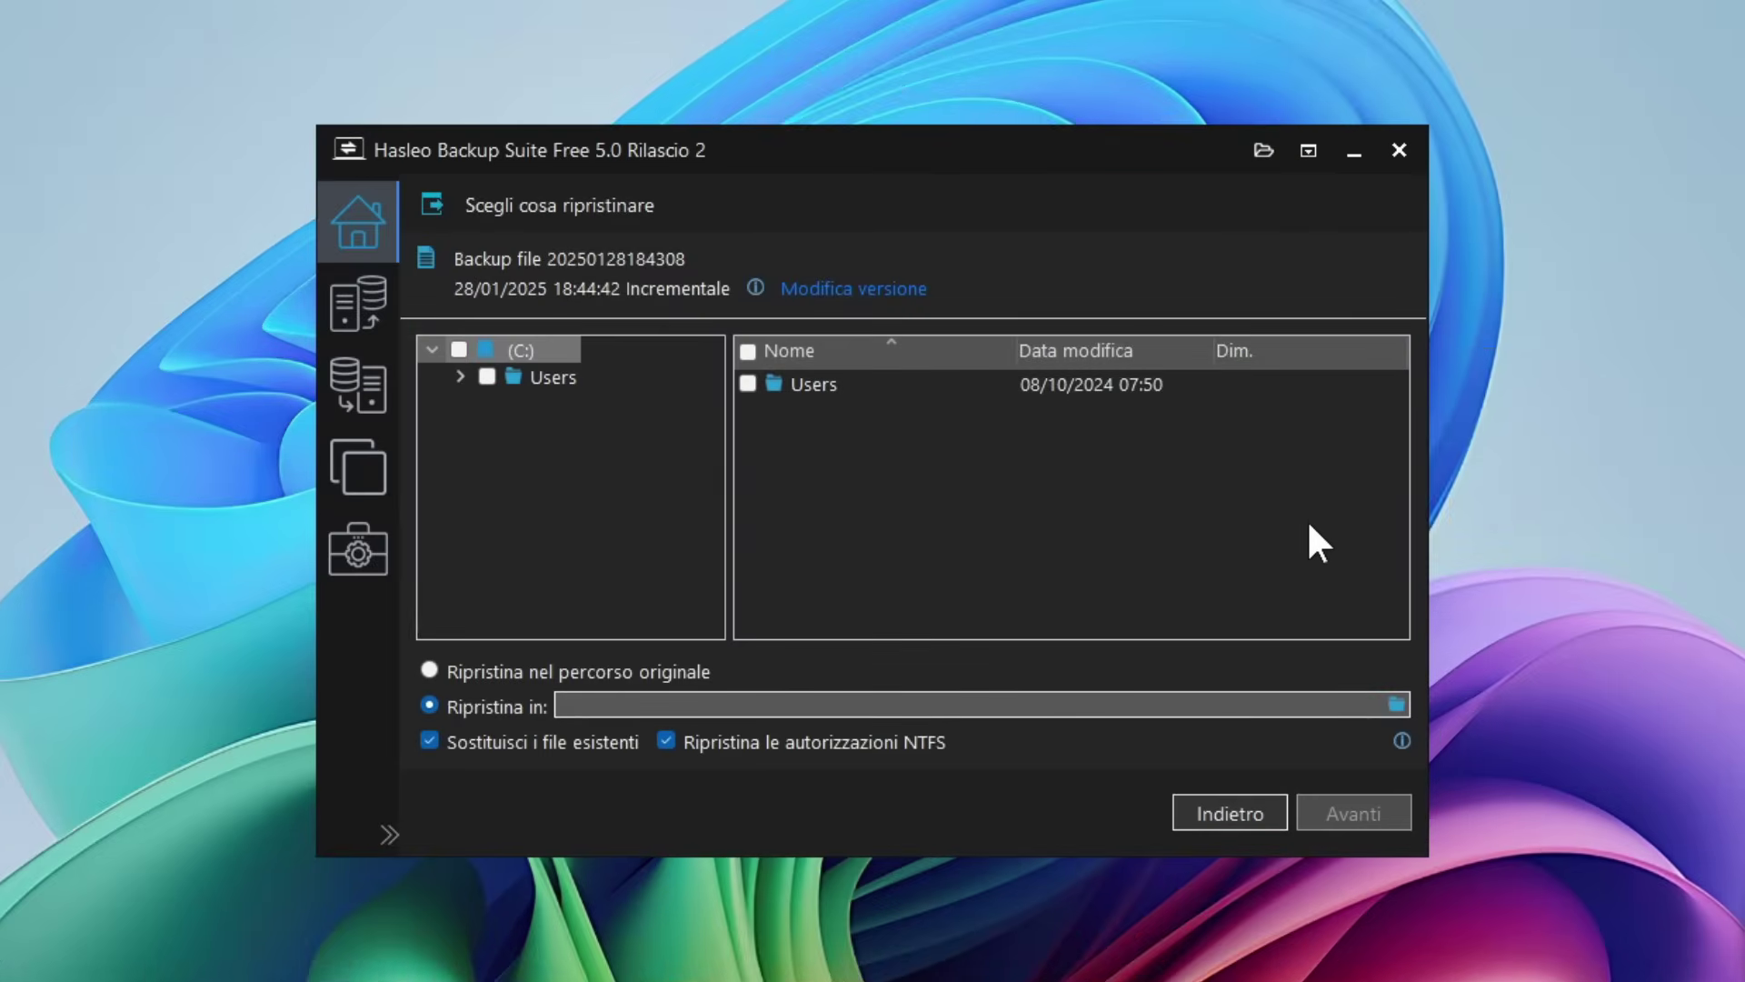
{"action": "left_click", "coordinate": [458, 350]}
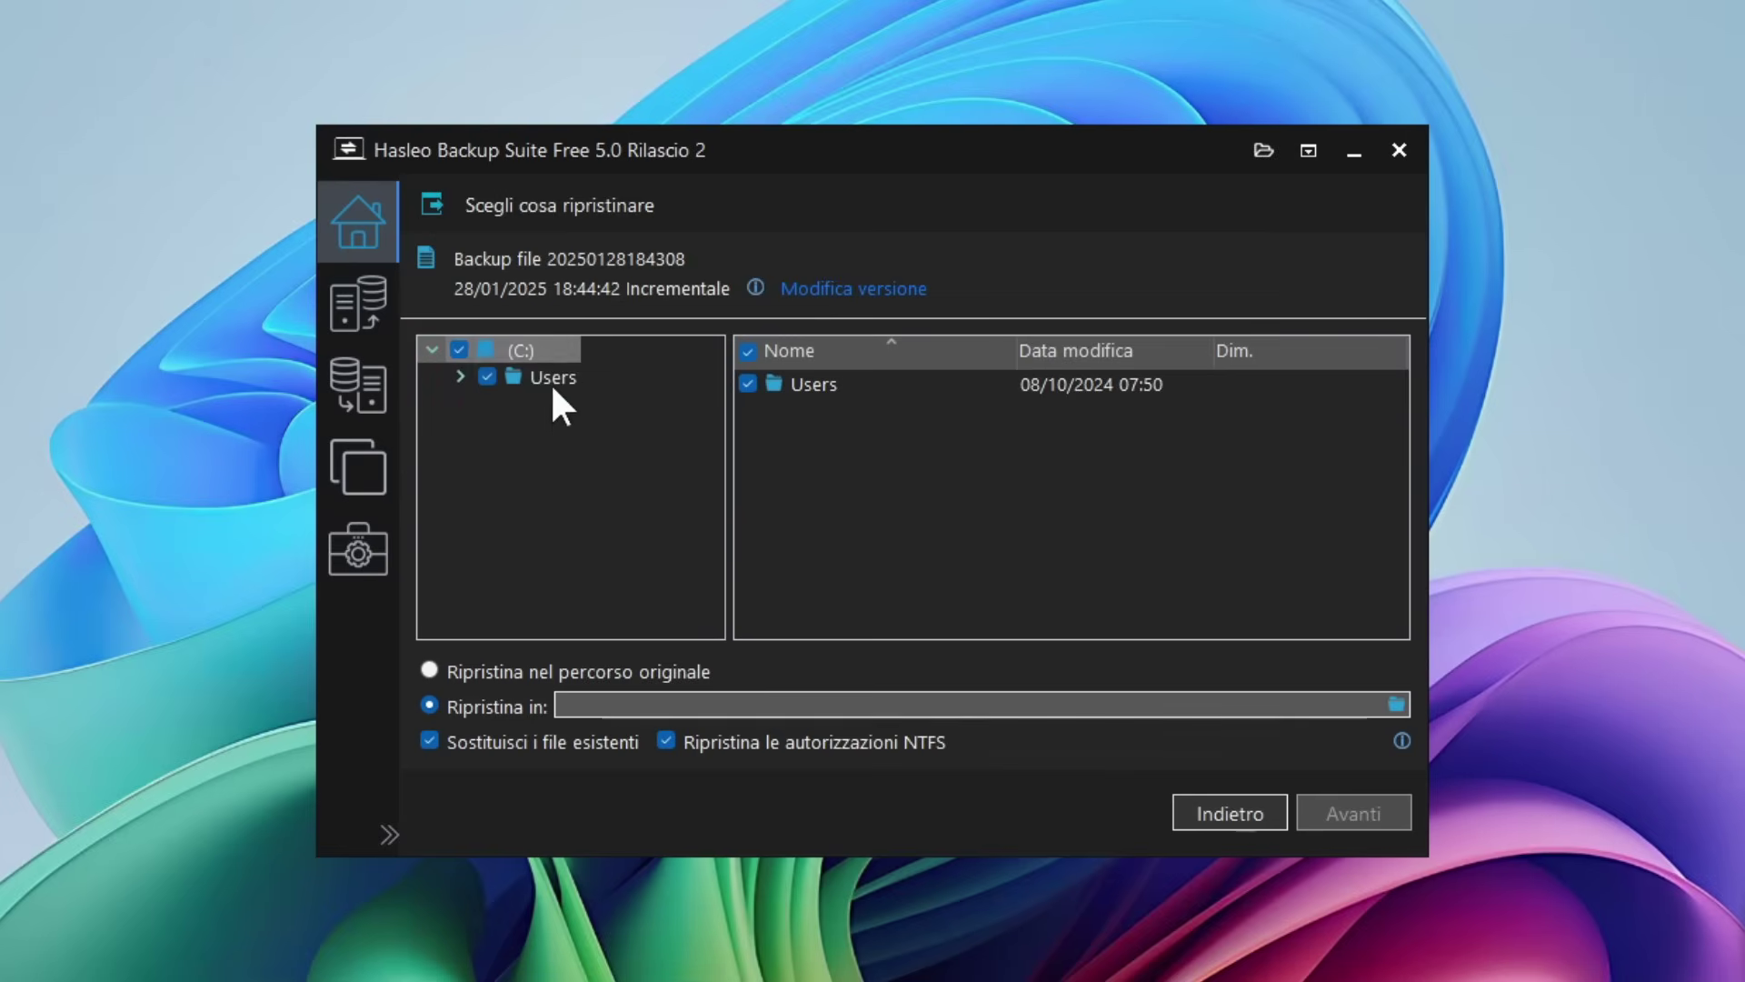
{"action": "left_click", "coordinate": [460, 376]}
{"action": "left_click", "coordinate": [489, 403]}
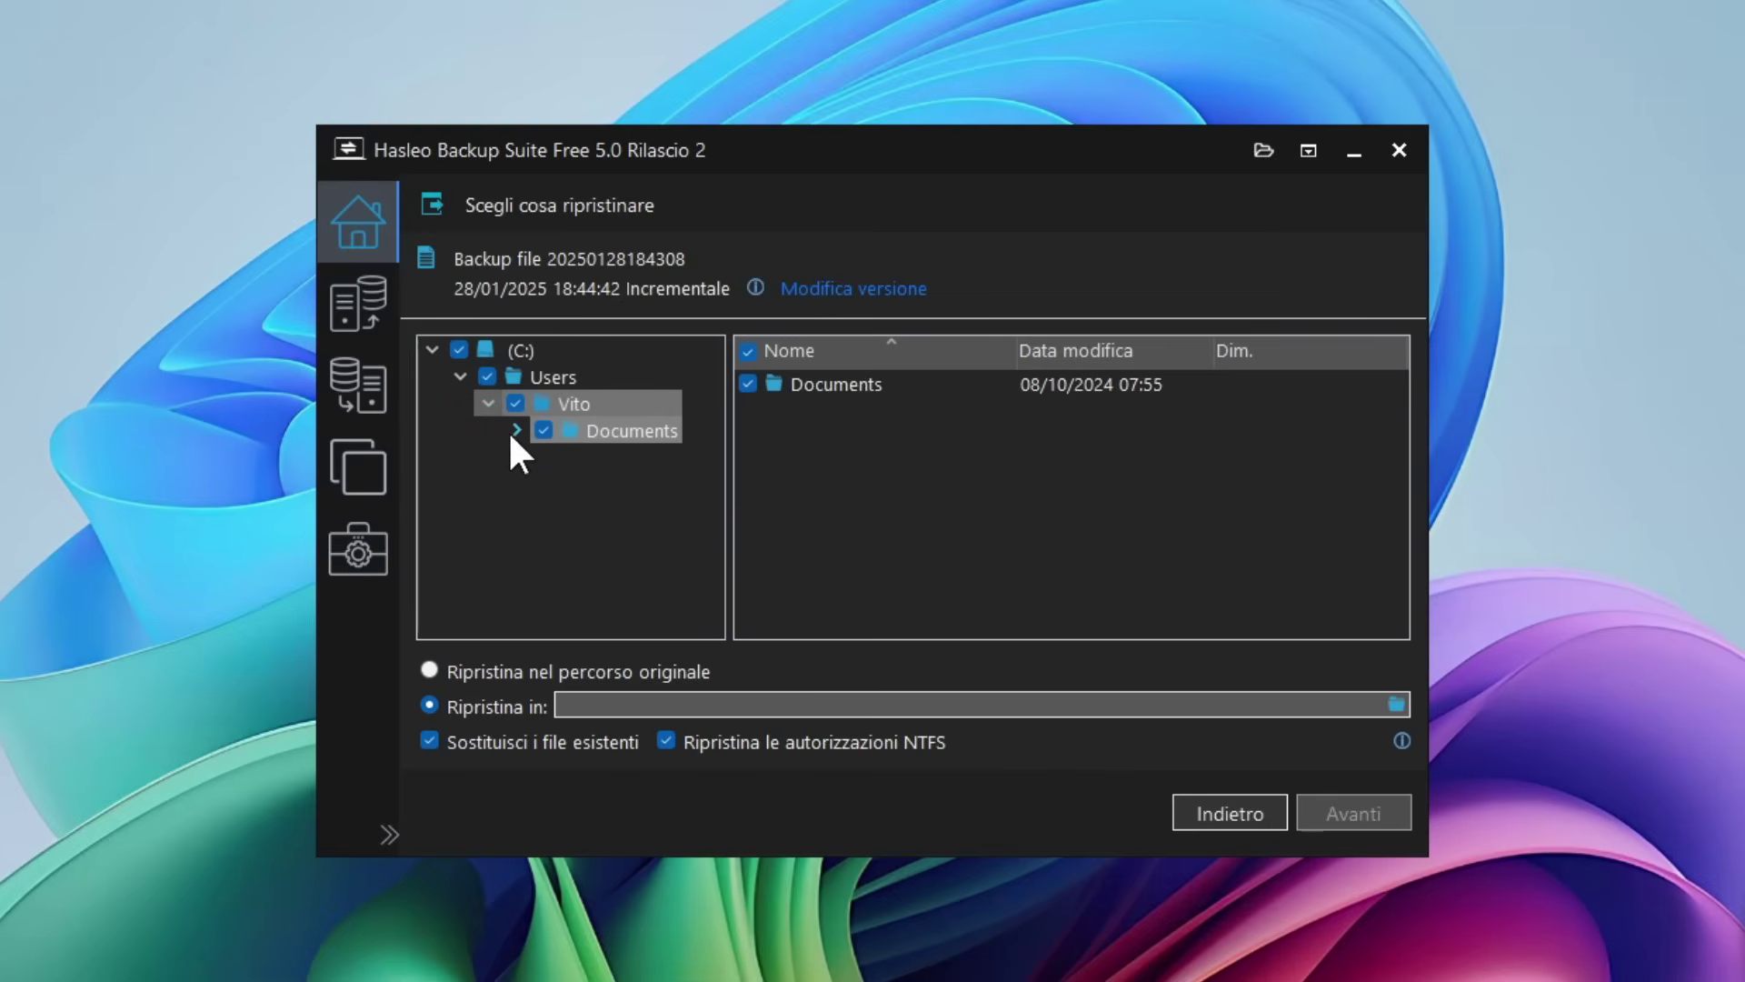
{"action": "left_click", "coordinate": [517, 430]}
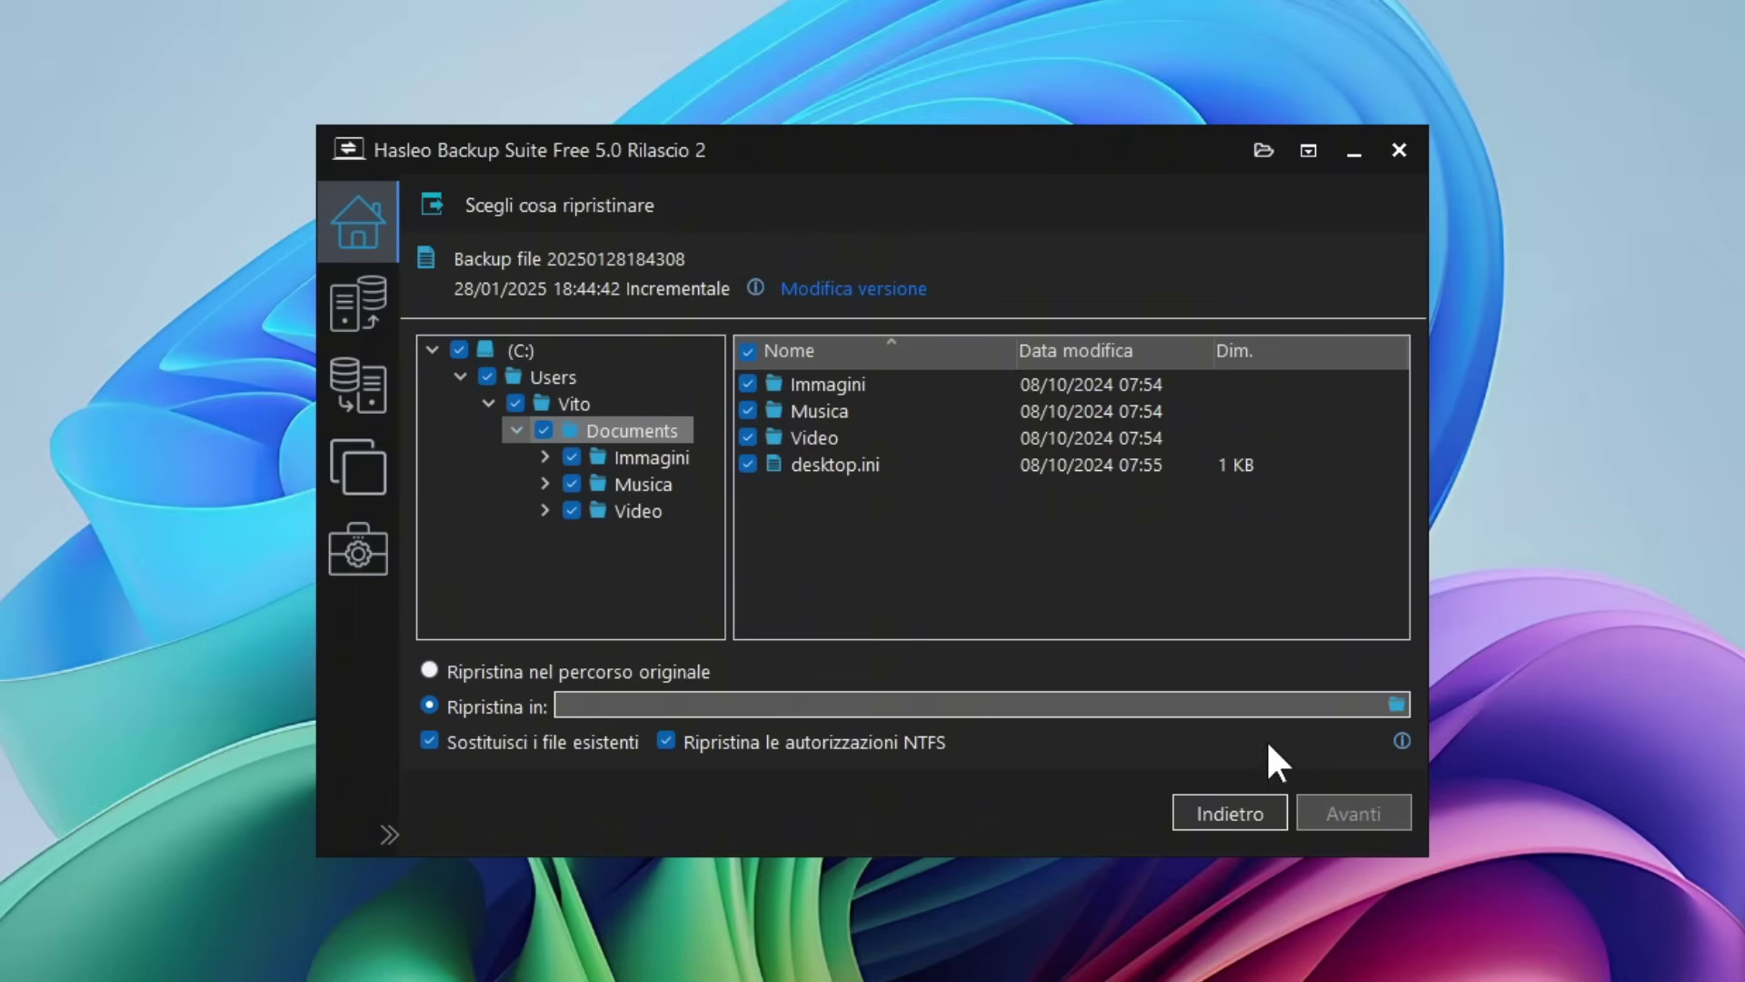
Restore the selected files to their original path and close the restore progress page
{"action": "left_click", "coordinate": [429, 670]}
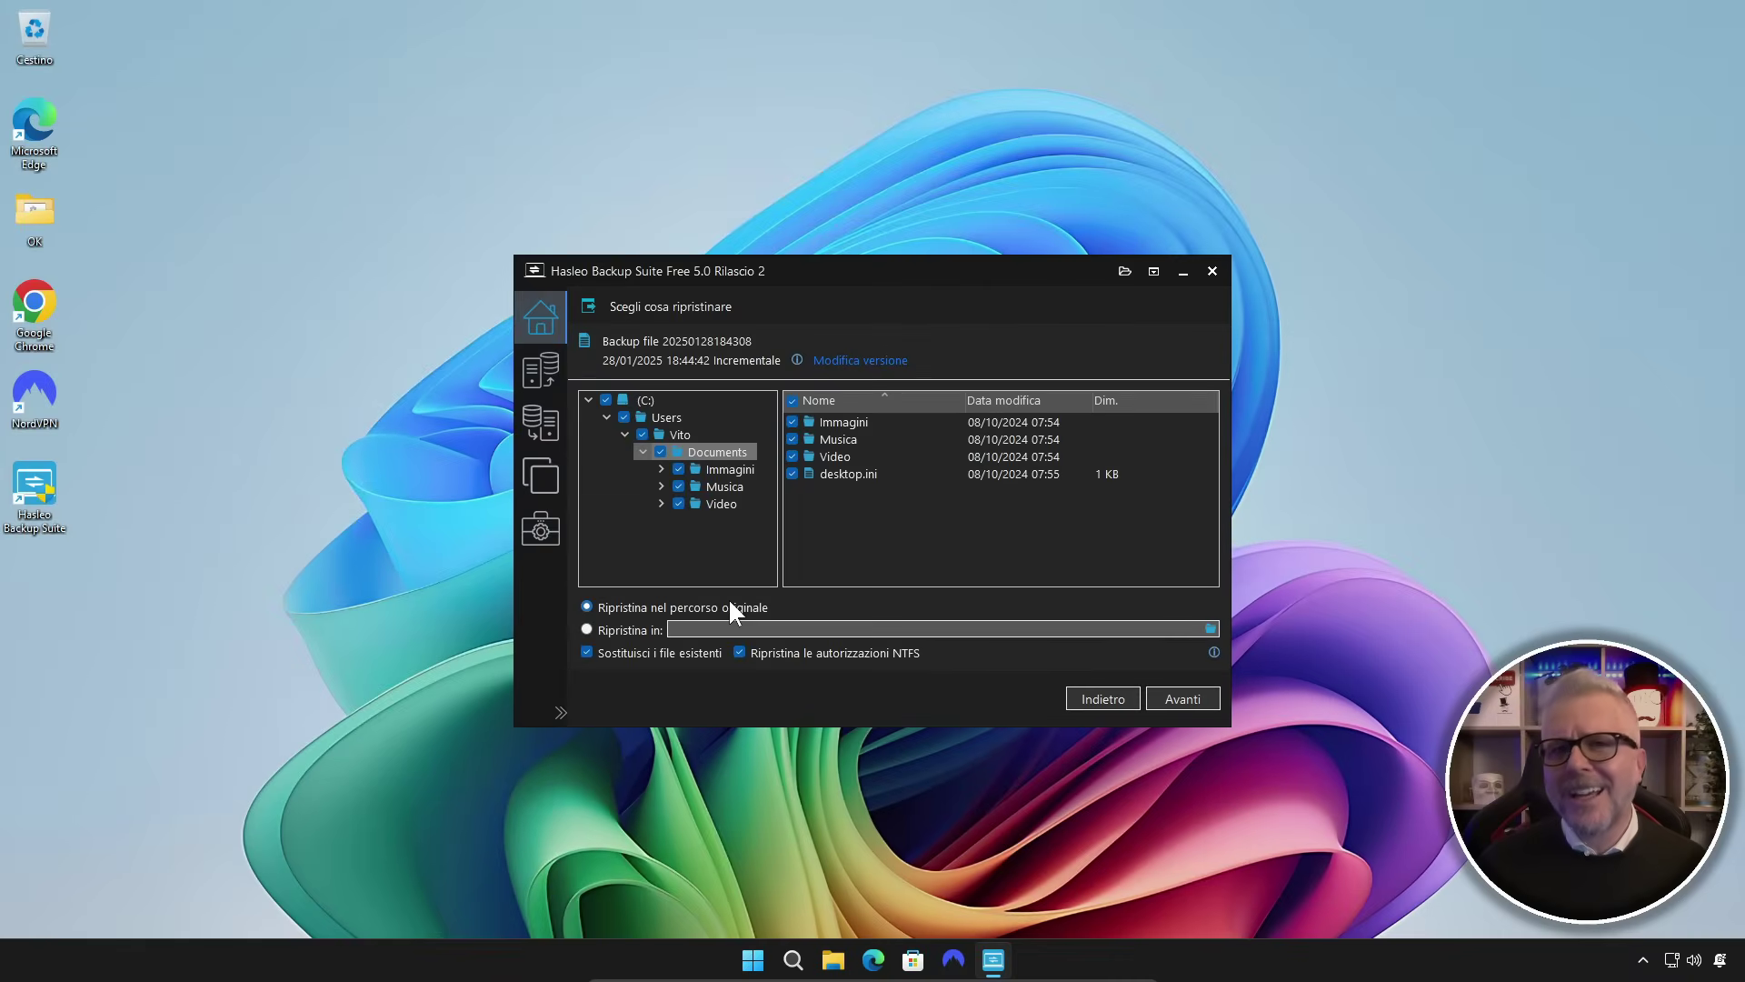
{"action": "left_click", "coordinate": [1182, 697]}
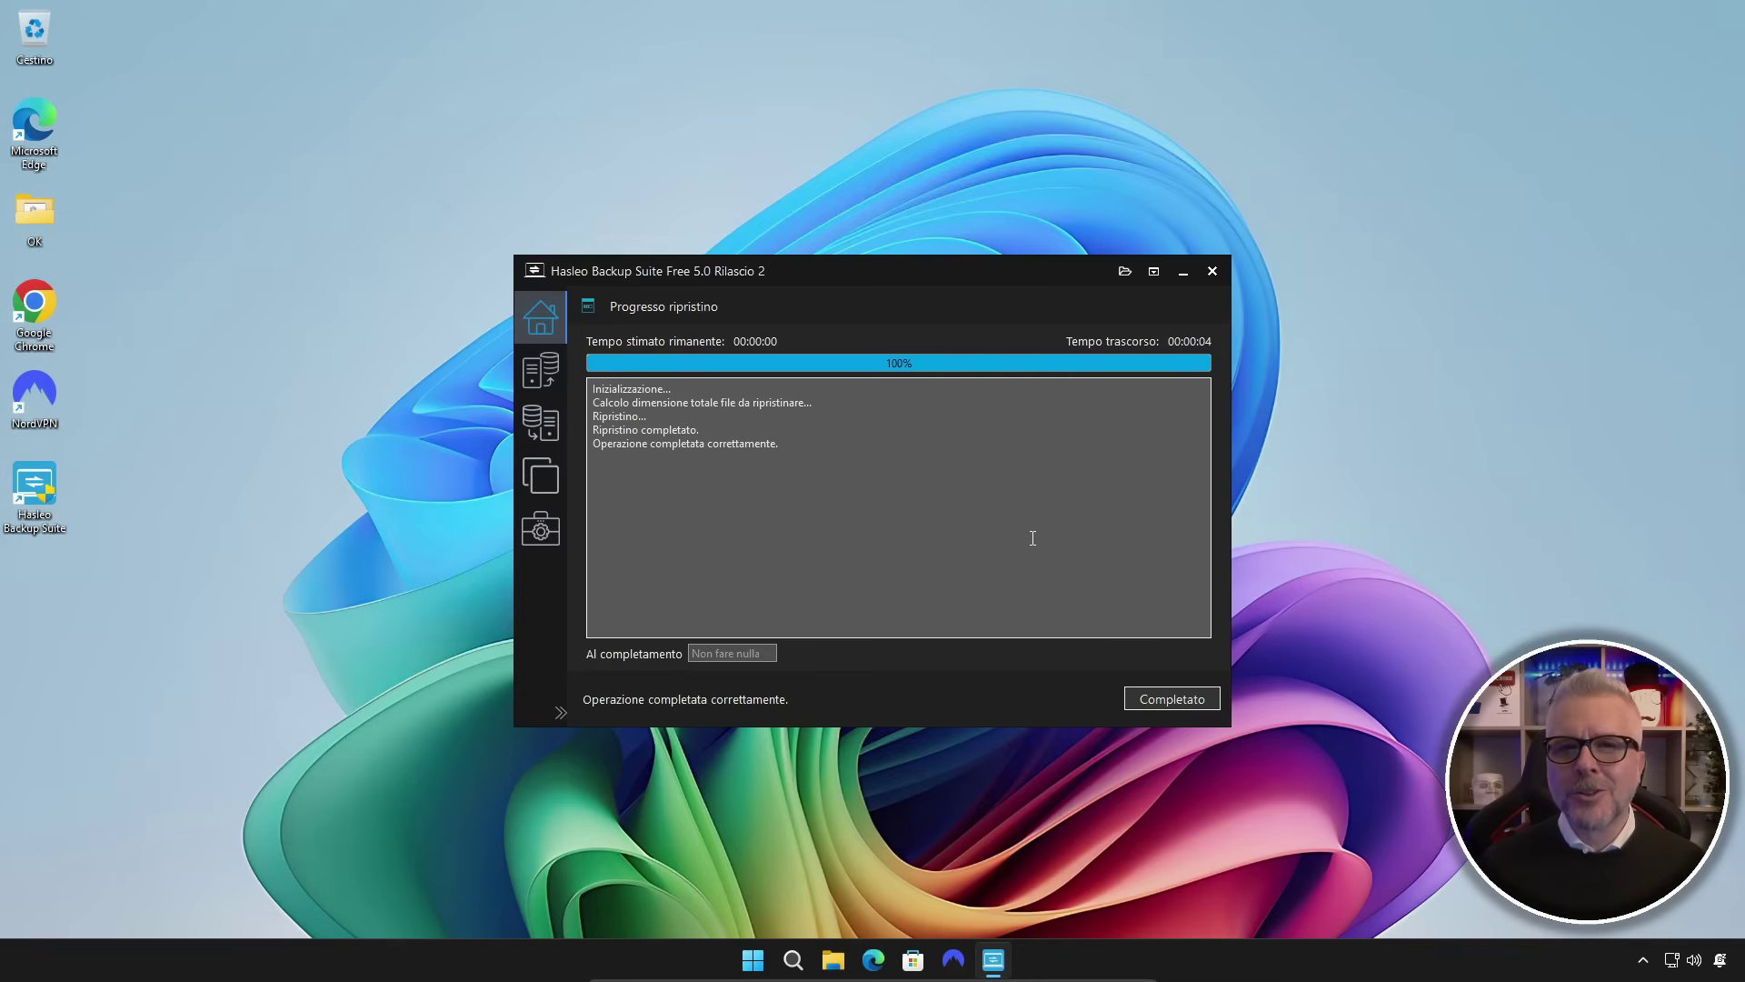
{"action": "left_click", "coordinate": [1182, 699]}
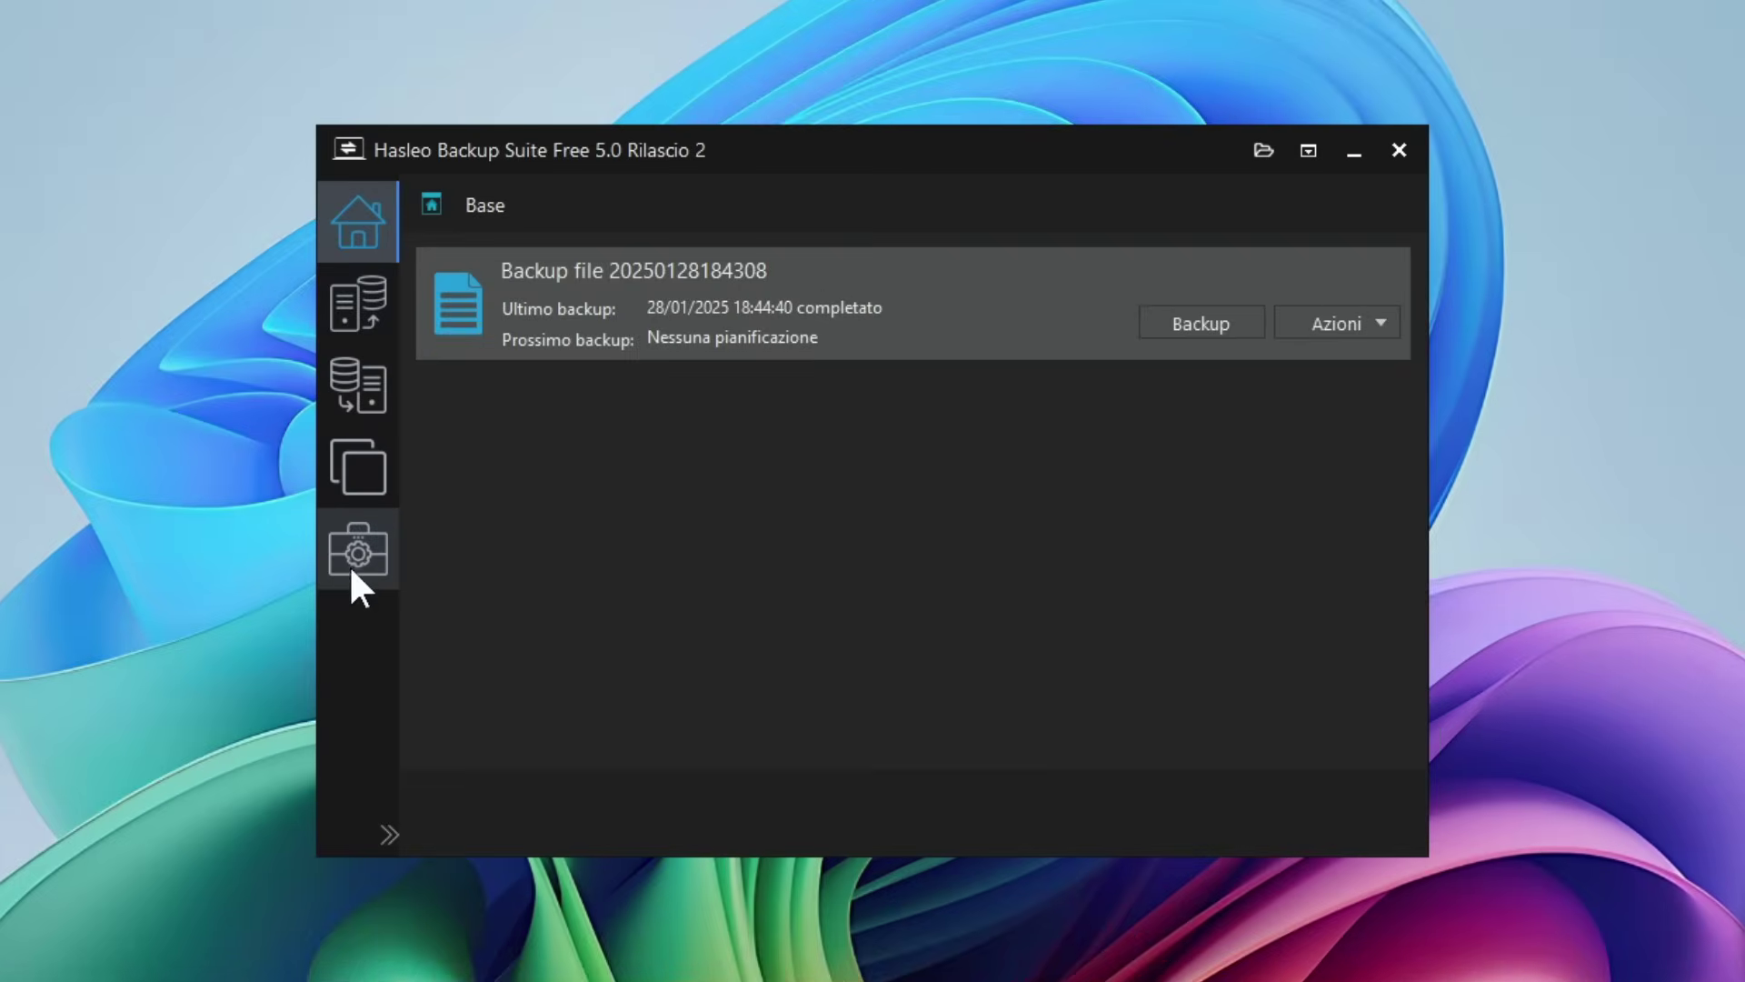
Open the Strumenti page and look through the common and free tools it offers
{"action": "left_click", "coordinate": [358, 557]}
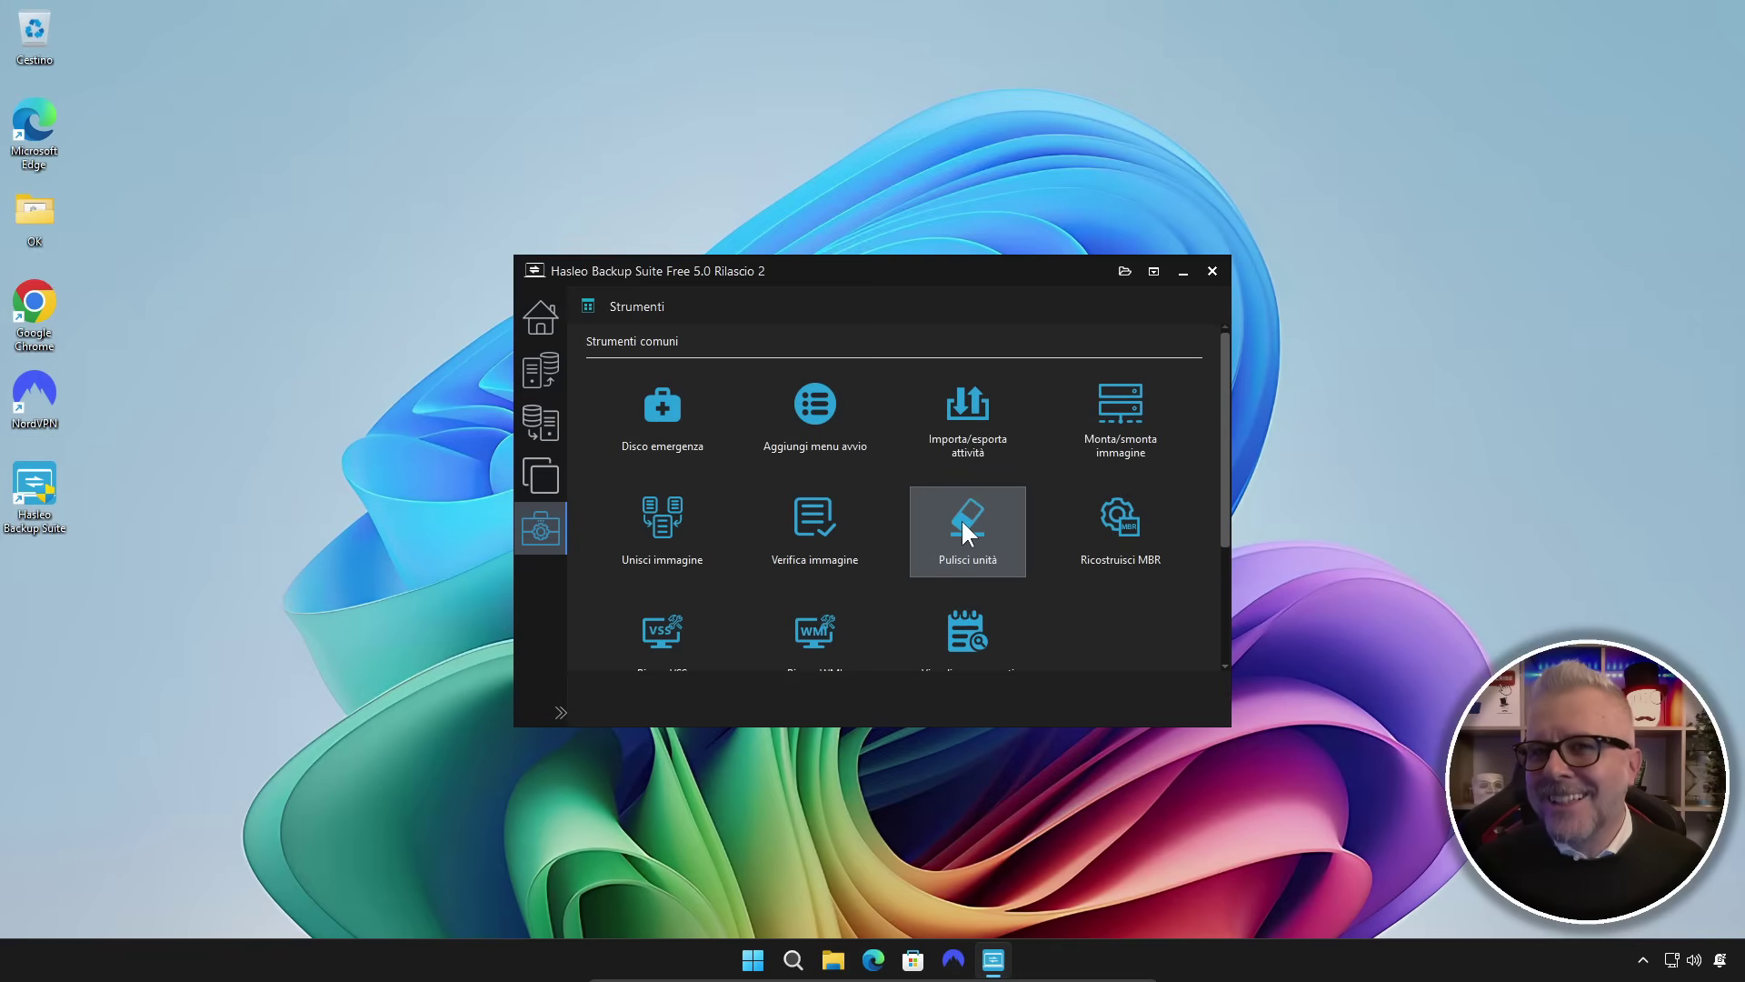
{"action": "scroll", "coordinate": [945, 503], "scroll_direction": "down", "scroll_amount": 3}
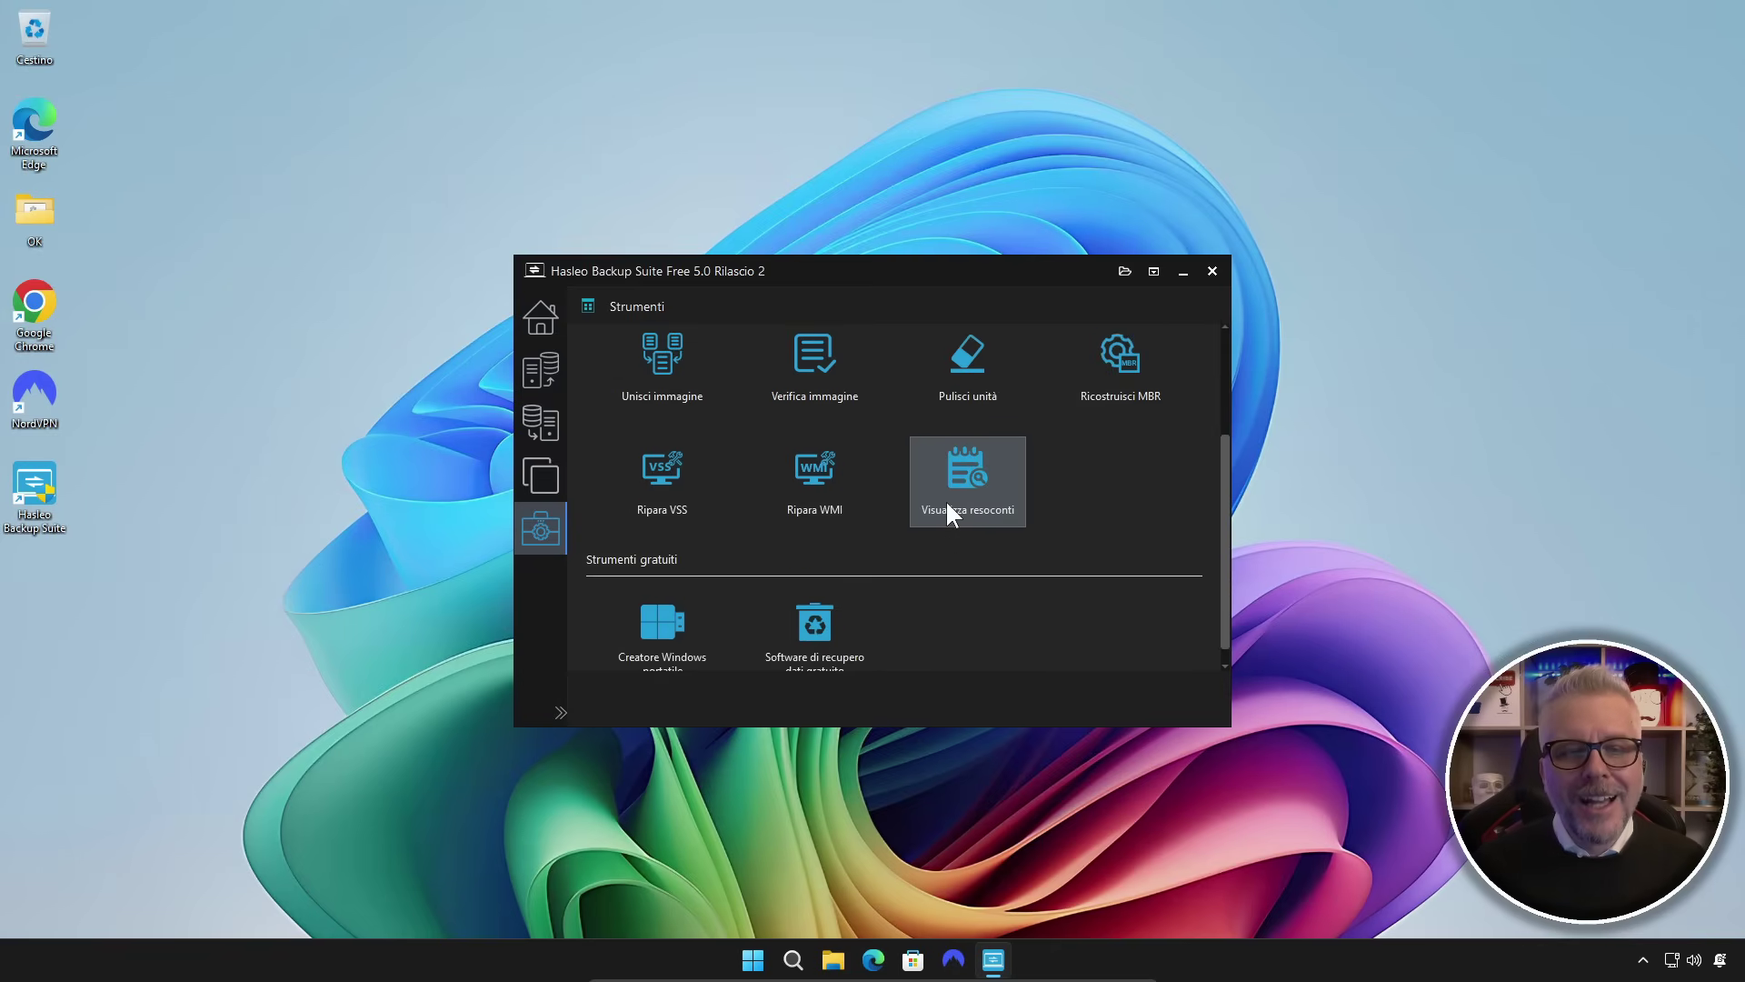